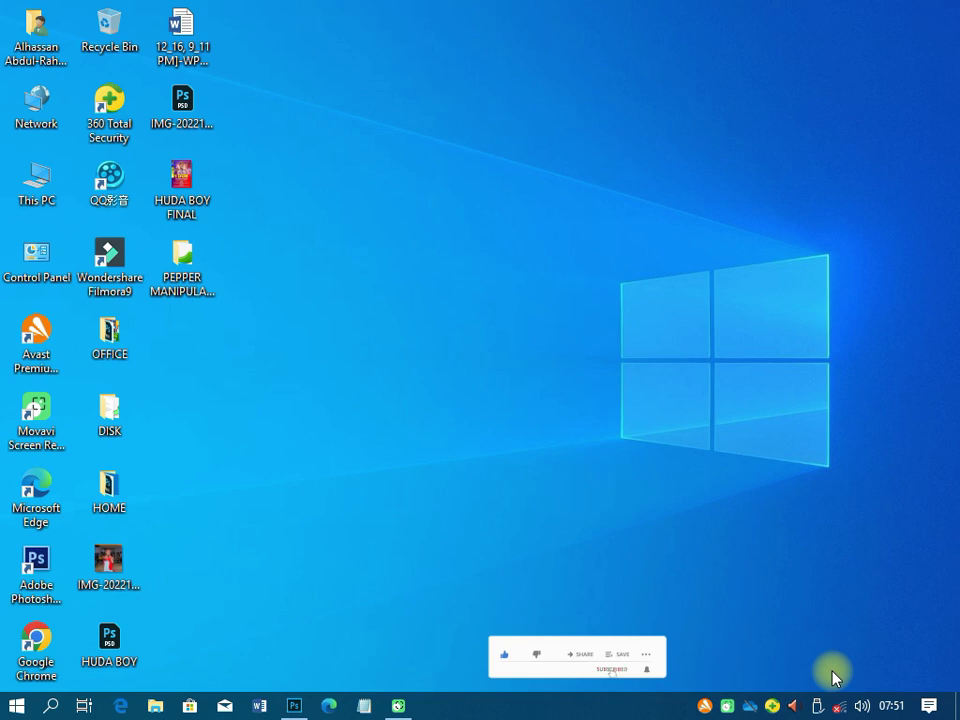
- Open the pepper project folder, then close its window
{"action": "left_click", "coordinate": [182, 266]}
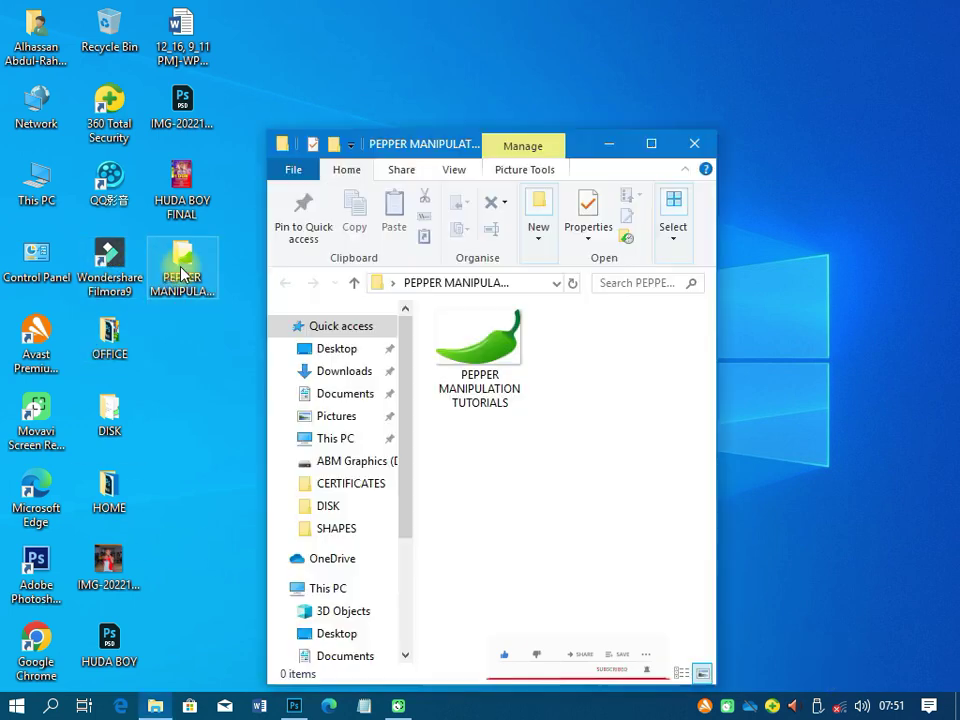
{"action": "double_click", "coordinate": [182, 268]}
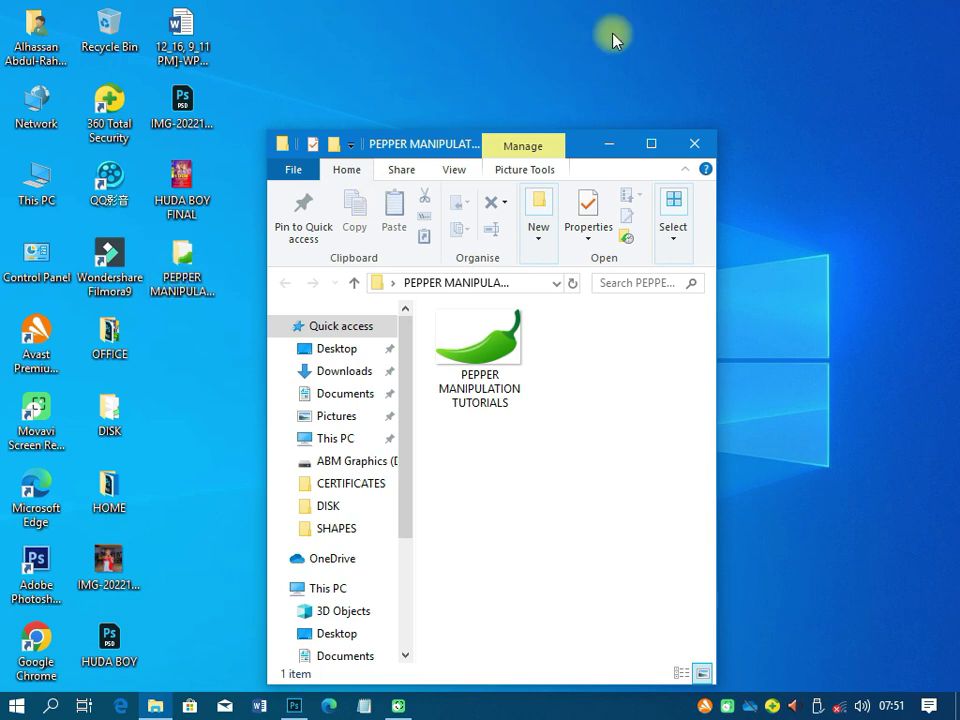
{"action": "left_click", "coordinate": [697, 143]}
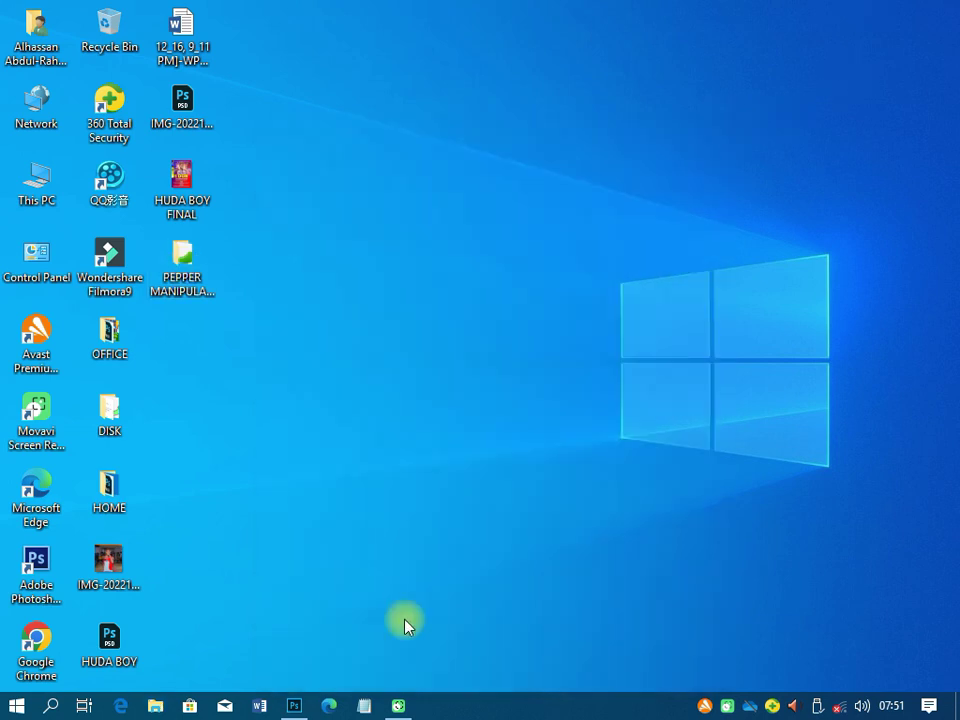
- Return to Photoshop and start a new document from the Home screen
{"action": "left_click", "coordinate": [294, 706]}
{"action": "key", "text": "space"}
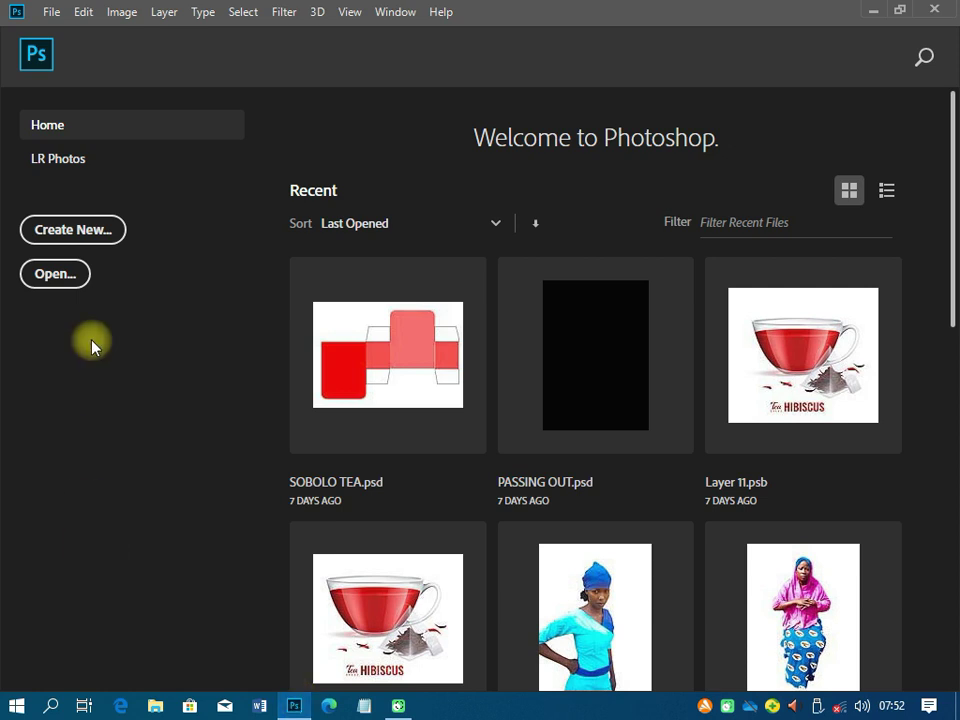
{"action": "left_click", "coordinate": [97, 232]}
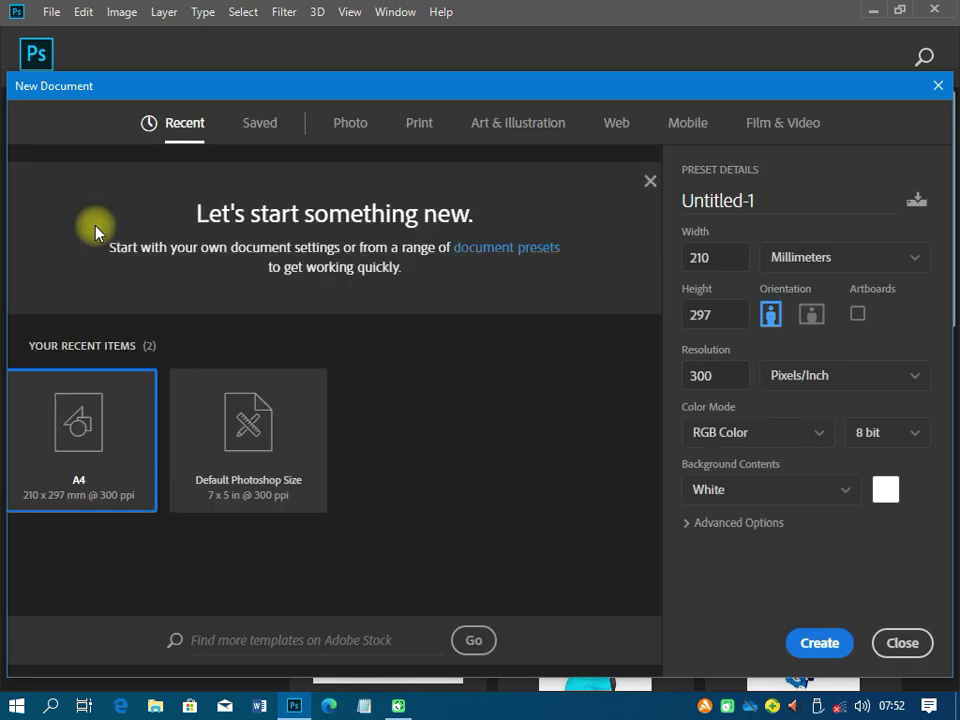
- Create a 7 x 5 inch, 300 ppi document named PEPPER MANIPULATION TUTORIALS
{"action": "left_click", "coordinate": [266, 471]}
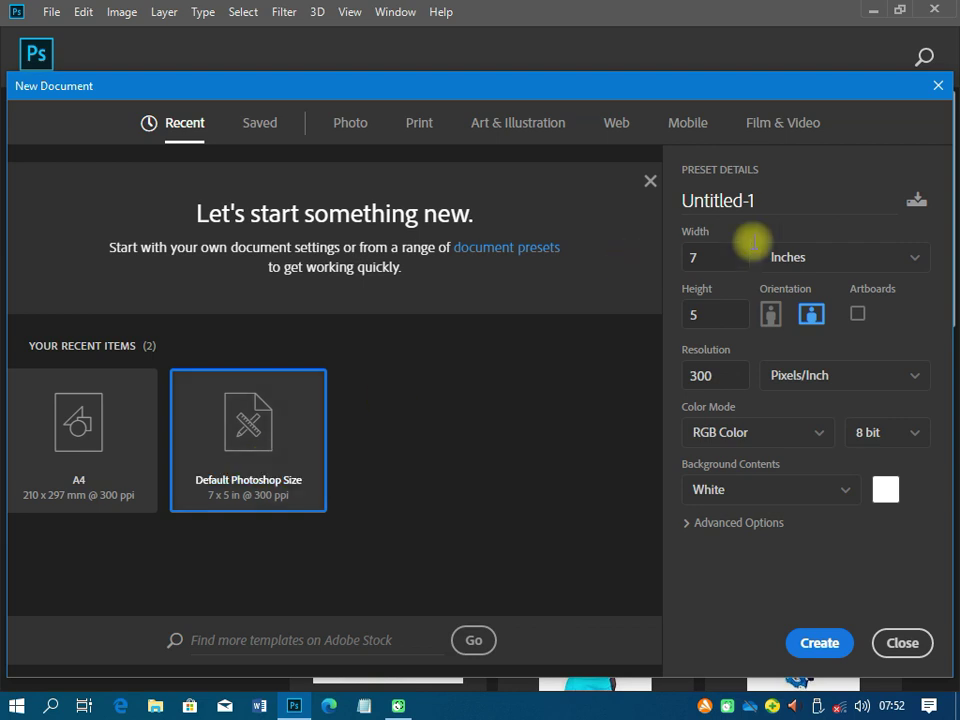
{"action": "left_click", "coordinate": [766, 200]}
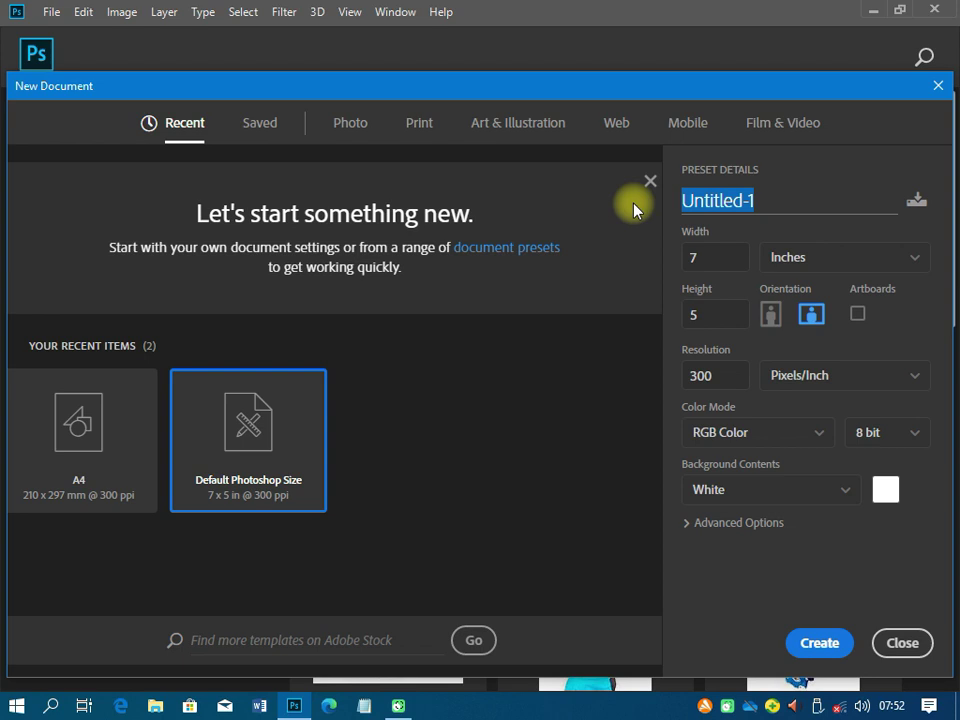
{"action": "key", "text": "ctrl+v"}
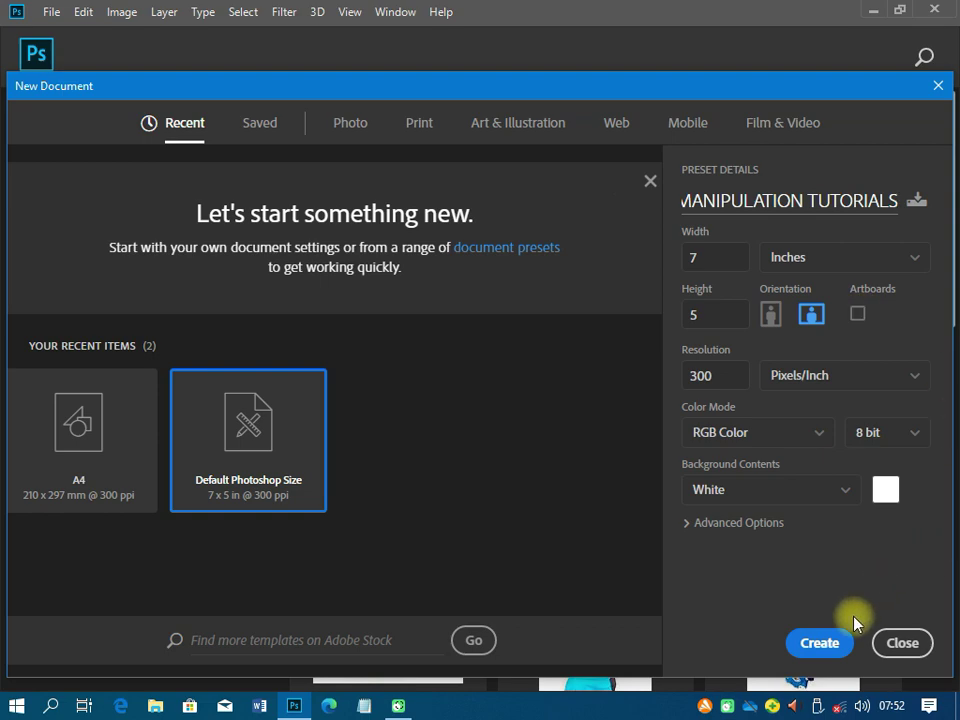
{"action": "left_click", "coordinate": [816, 641]}
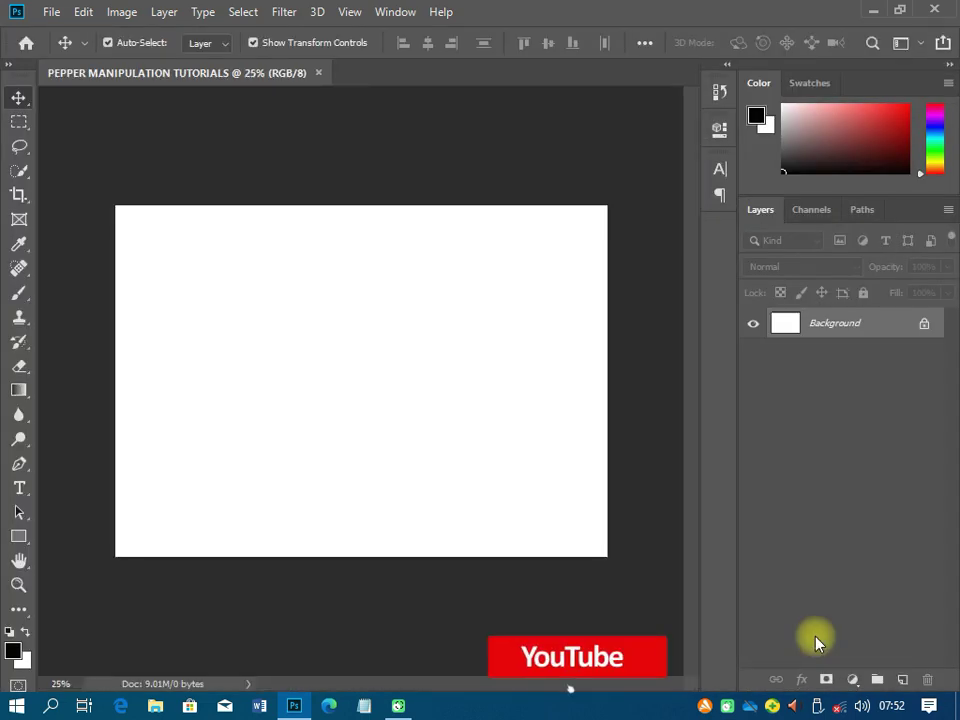
- Place the pepper PSD from the PEPPER MANIPULATION TUTORIALS folder as a linked layer
{"action": "left_click", "coordinate": [52, 13]}
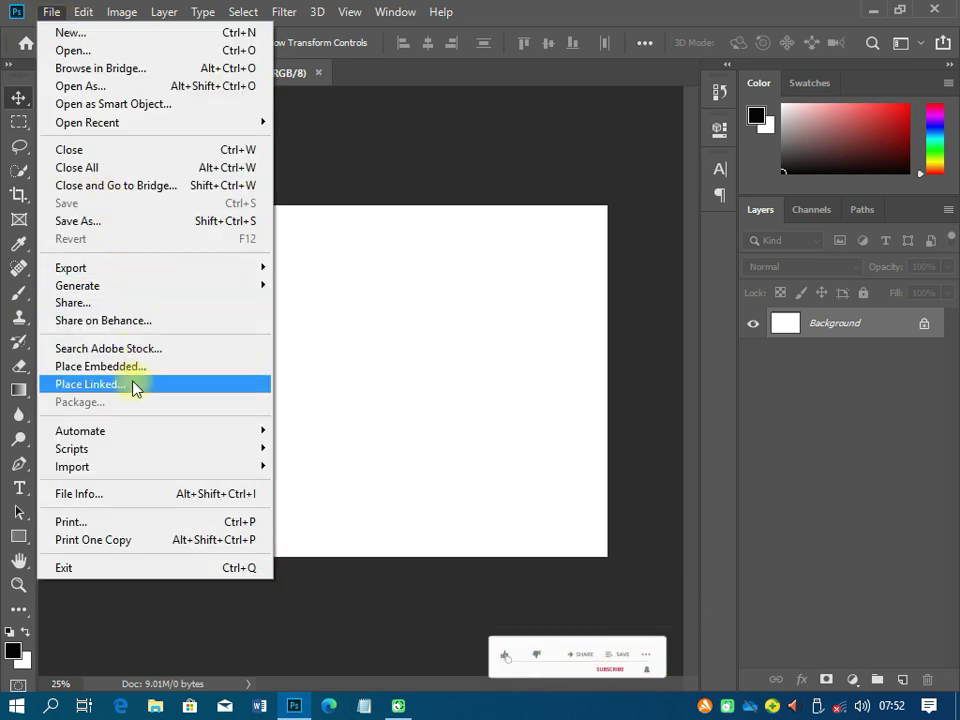
{"action": "left_click", "coordinate": [137, 389]}
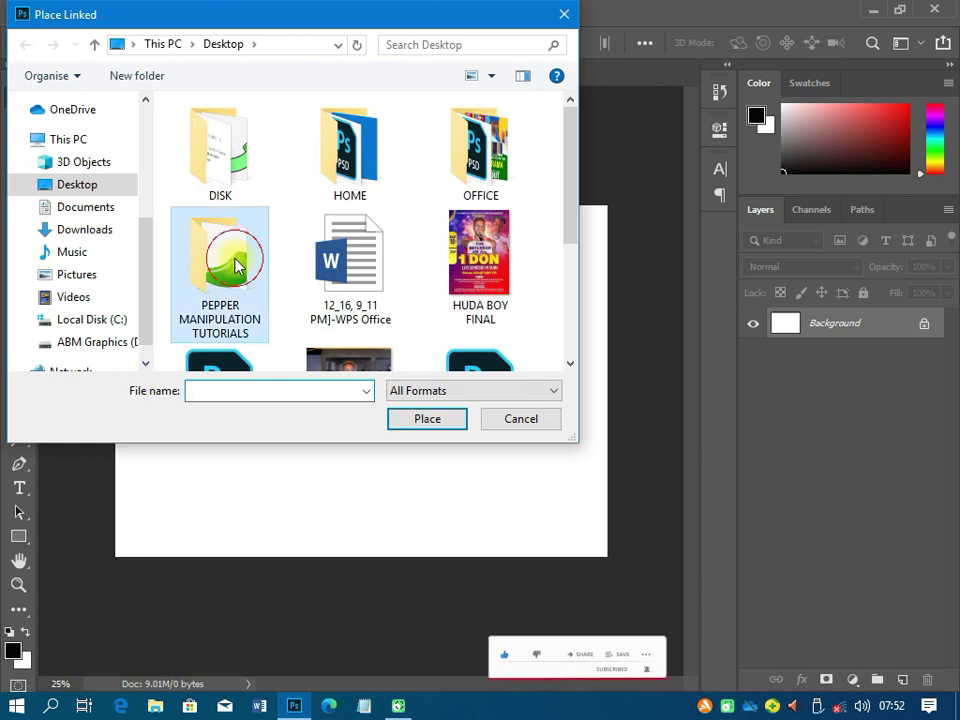
{"action": "double_click", "coordinate": [236, 265]}
{"action": "double_click", "coordinate": [231, 124]}
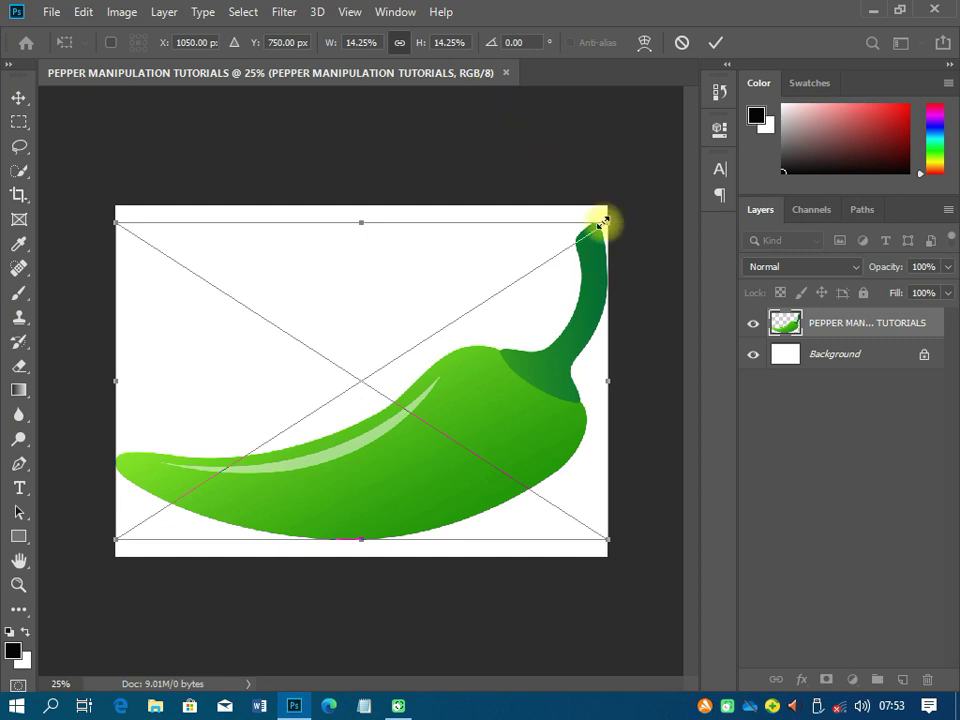
- Shrink the chili around its centre, commit the size, and rasterize its layer
{"action": "left_click_drag", "start_coordinate": [605, 220], "coordinate": [487, 281]}
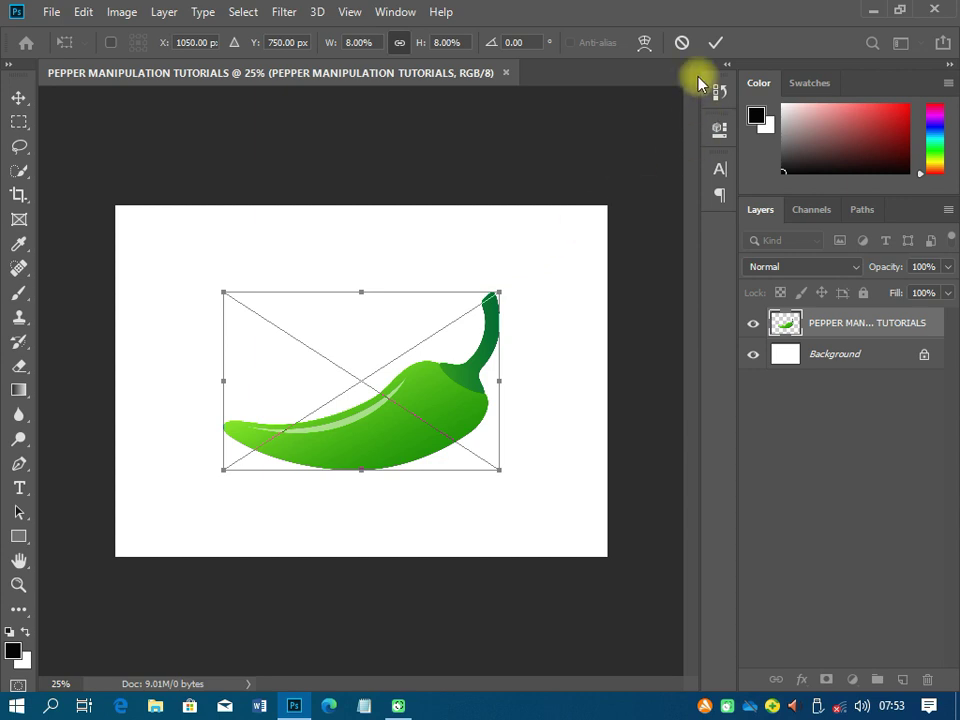
{"action": "left_click", "coordinate": [714, 43]}
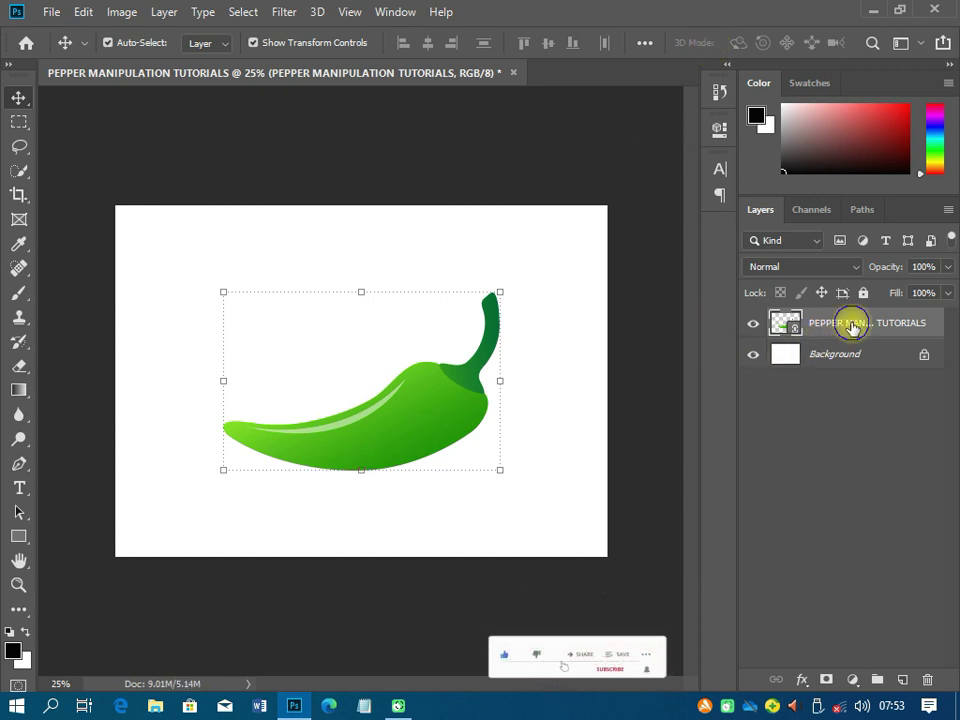
{"action": "right_click", "coordinate": [851, 325]}
{"action": "left_click", "coordinate": [665, 366]}
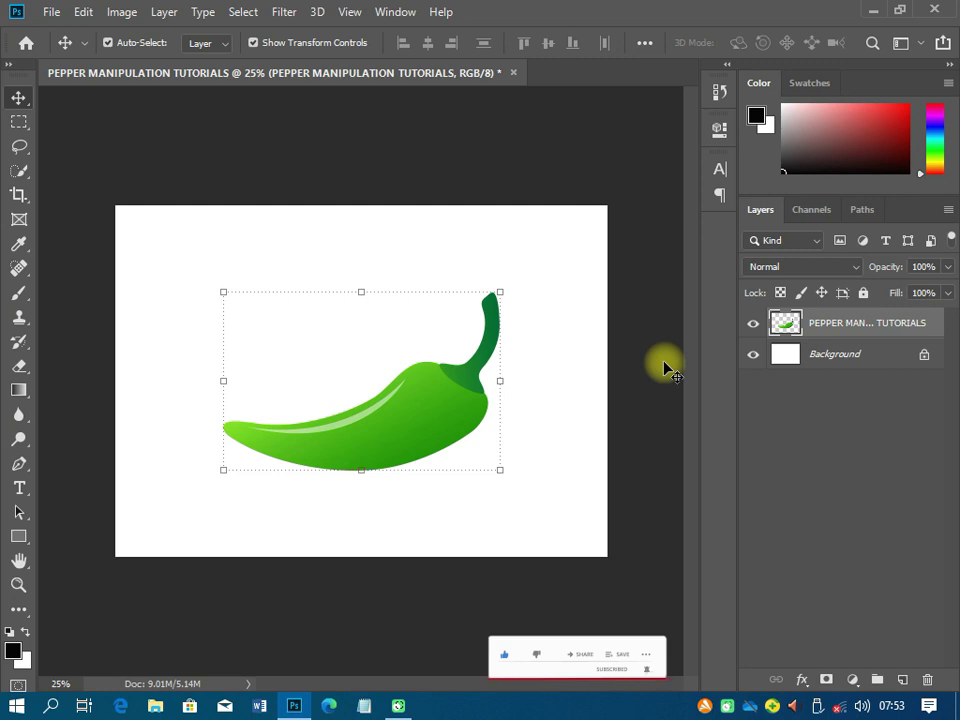
- Move the chili up and to the left on the canvas
{"action": "left_click", "coordinate": [368, 560]}
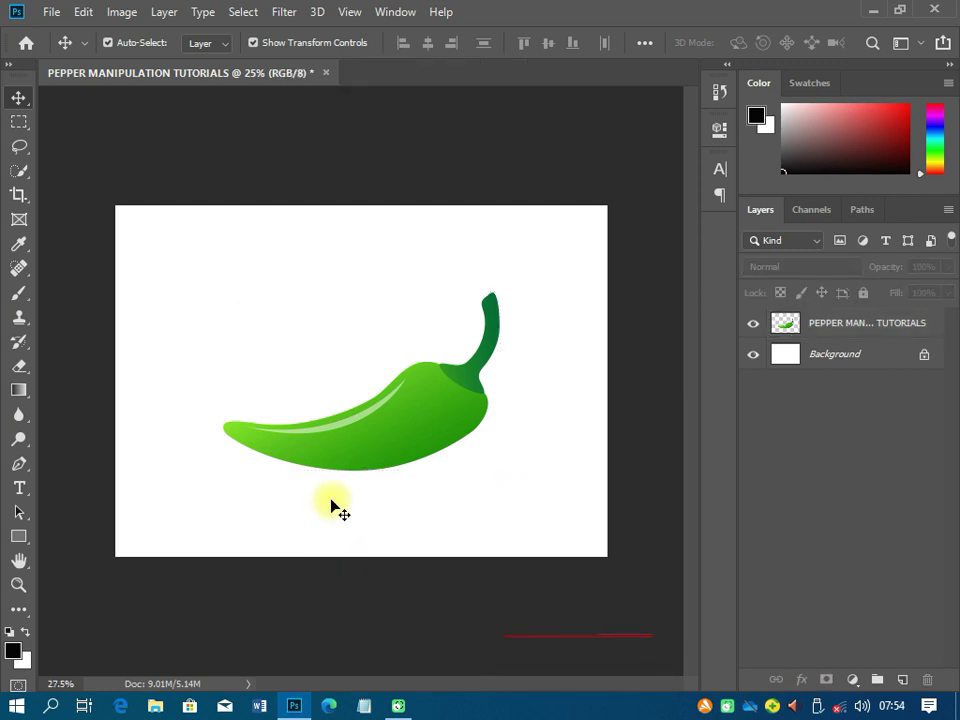
{"action": "scroll", "coordinate": [332, 507], "scroll_direction": "up", "scroll_amount": 3}
{"action": "scroll", "coordinate": [332, 507], "scroll_direction": "up", "scroll_amount": 1}
{"action": "left_click_drag", "start_coordinate": [410, 412], "coordinate": [392, 377]}
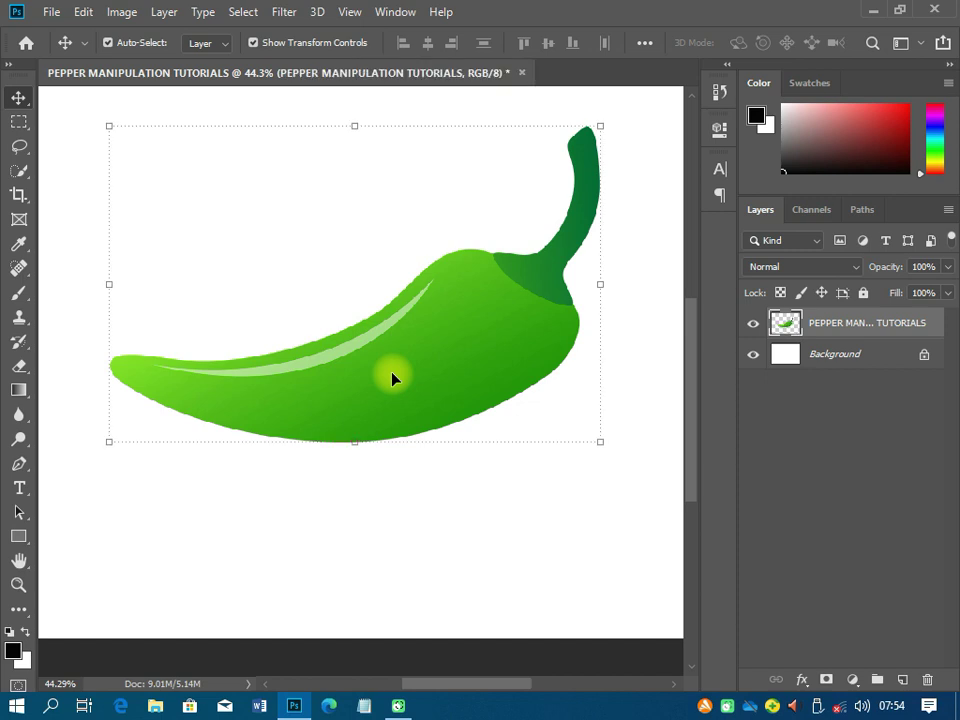
- Type PEPPER above the chili and set its colour to black (000000)
{"action": "left_click", "coordinate": [21, 489]}
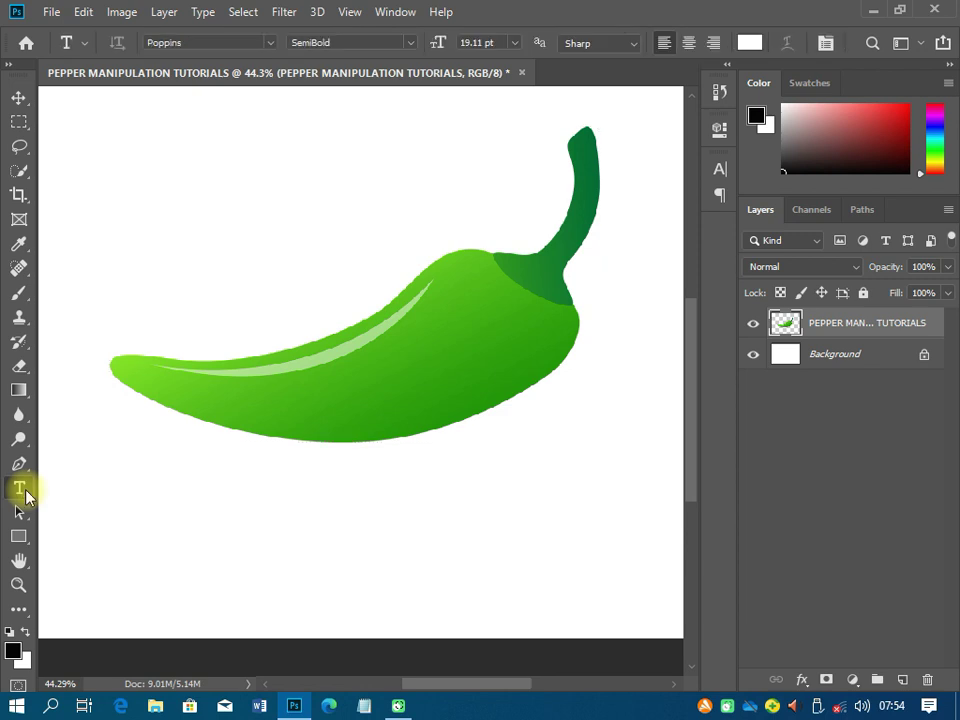
{"action": "left_click", "coordinate": [300, 251]}
{"action": "type", "text": "P"}
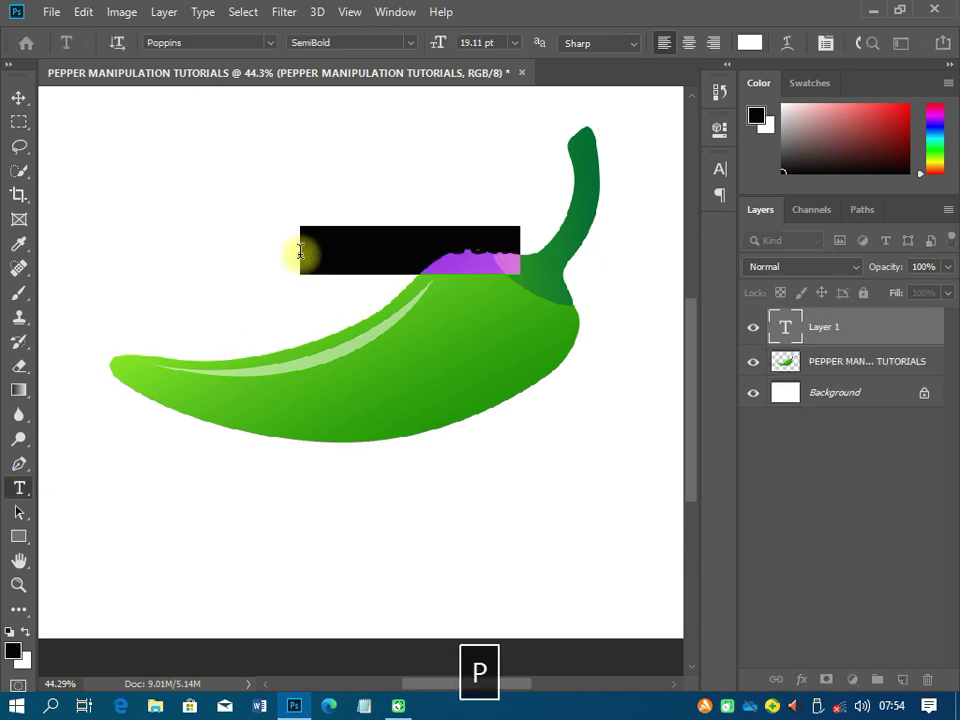
{"action": "type", "text": "E"}
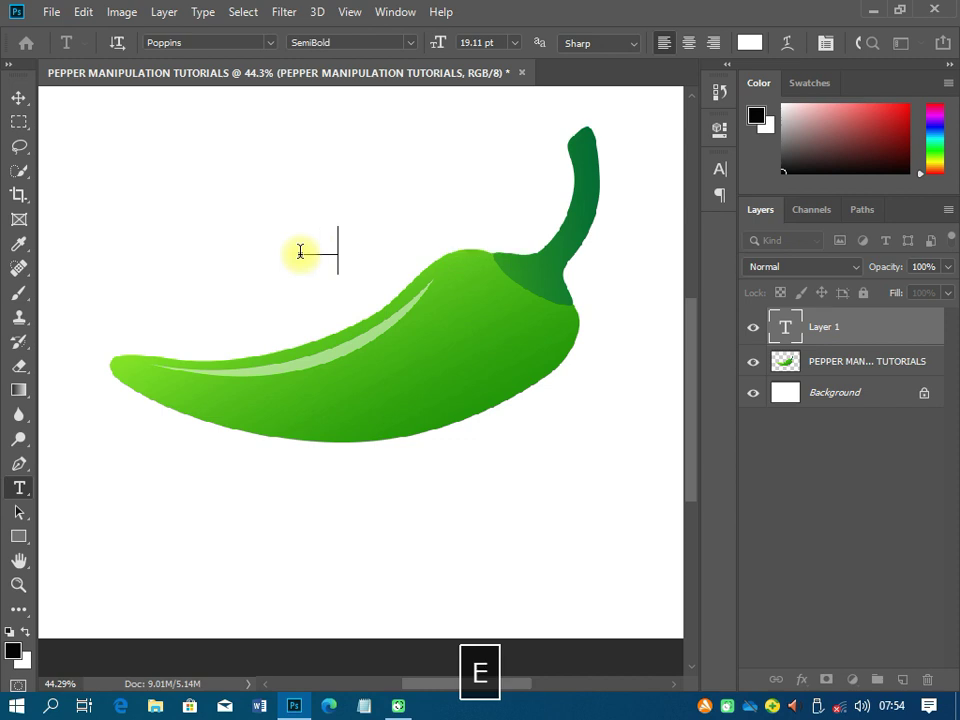
{"action": "type", "text": "P"}
{"action": "type", "text": "P"}
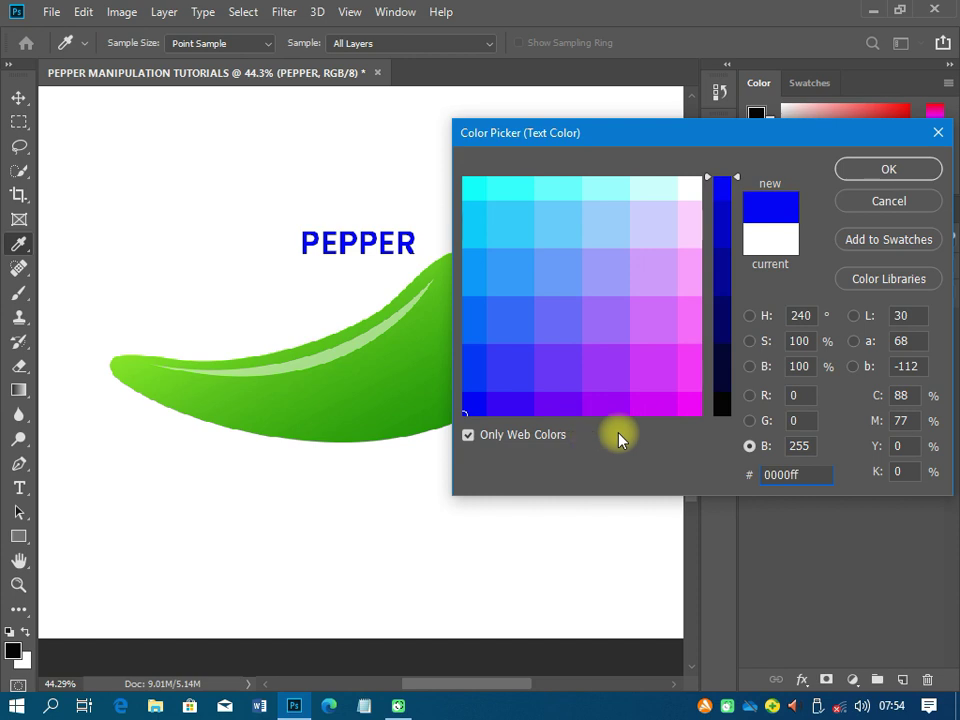
{"action": "left_click", "coordinate": [721, 412]}
{"action": "left_click", "coordinate": [846, 180]}
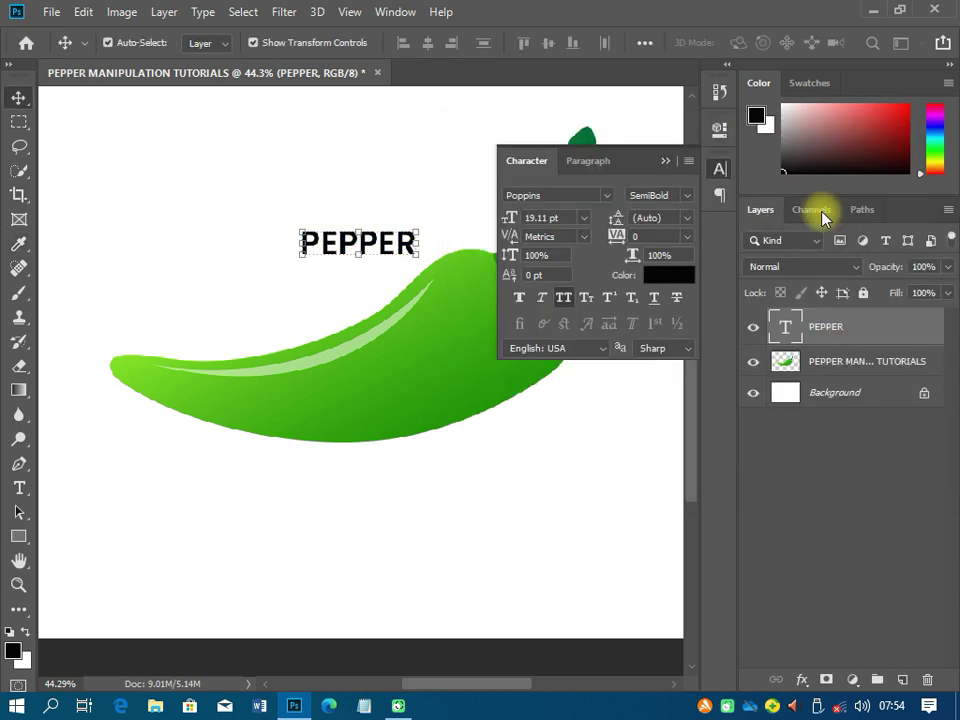
- Try PEPPER at 24 pt, then 72 pt, and drag it down over the chili
{"action": "left_click", "coordinate": [586, 220]}
{"action": "left_click", "coordinate": [563, 395]}
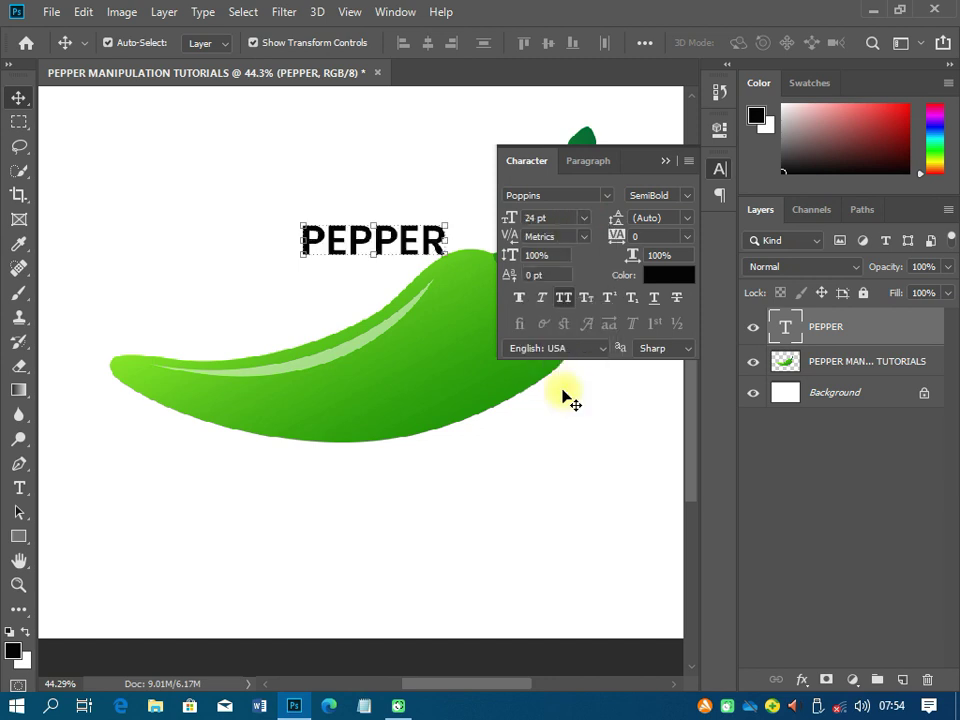
{"action": "left_click", "coordinate": [581, 224]}
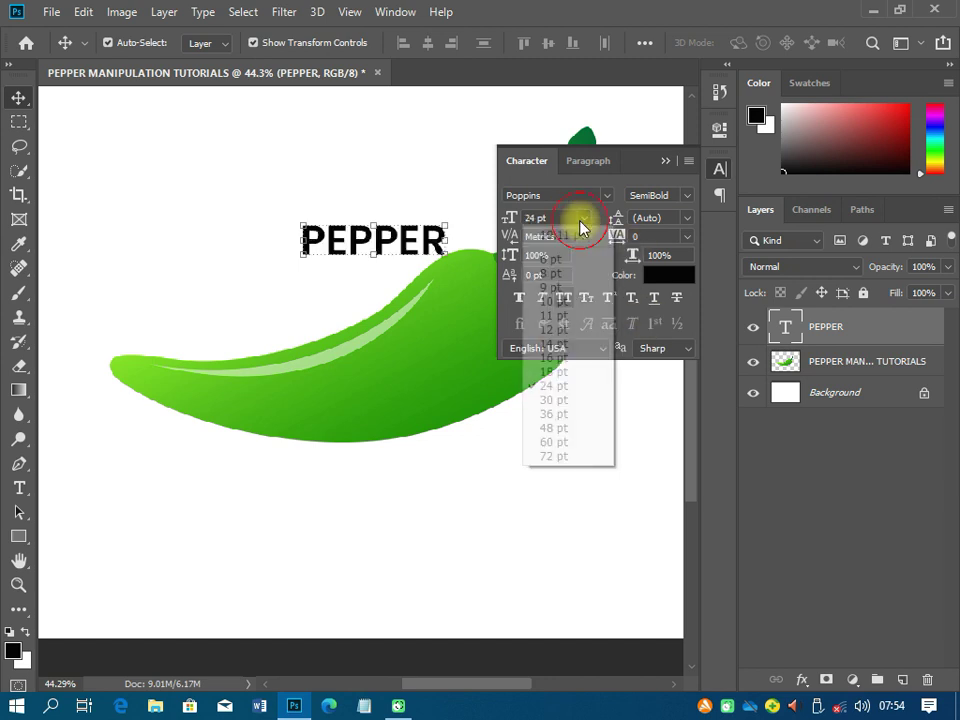
{"action": "left_click", "coordinate": [557, 456]}
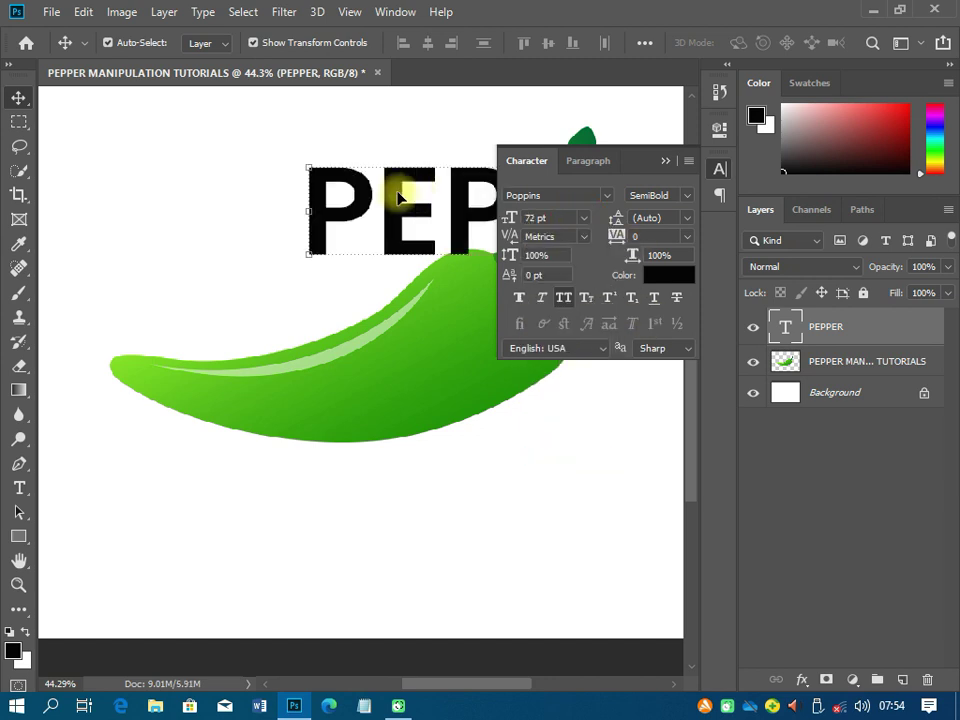
{"action": "left_click_drag", "start_coordinate": [392, 191], "coordinate": [246, 415]}
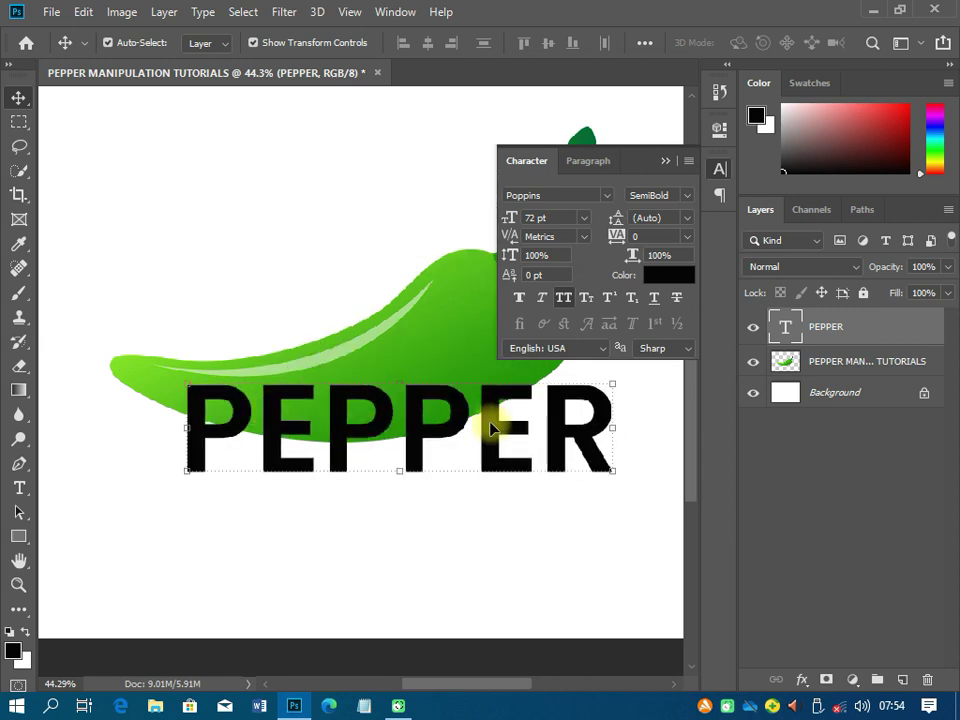
{"action": "left_click_drag", "start_coordinate": [488, 424], "coordinate": [488, 411]}
- Change the PEPPER font weight to Bold, then ExtraBold
{"action": "left_click", "coordinate": [686, 196]}
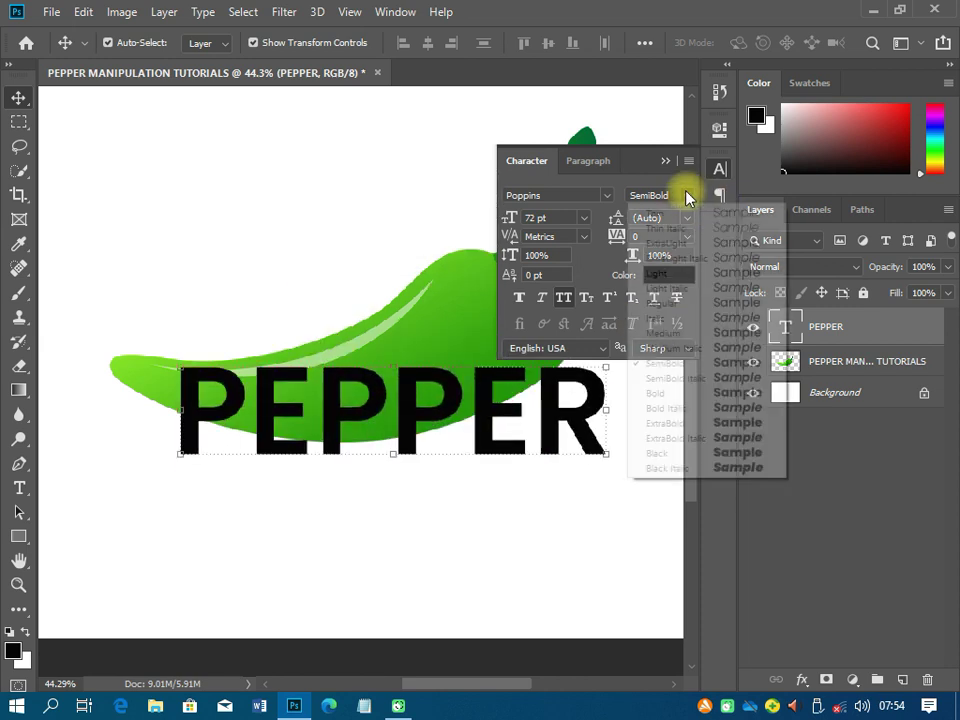
{"action": "left_click", "coordinate": [686, 397]}
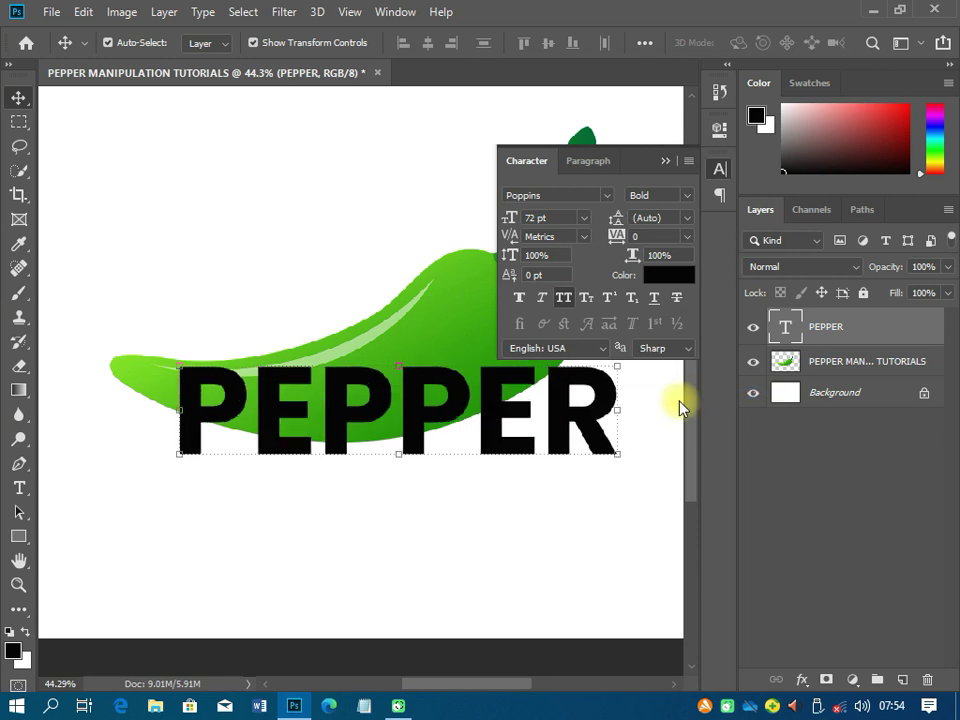
{"action": "left_click", "coordinate": [688, 196]}
{"action": "left_click", "coordinate": [666, 424]}
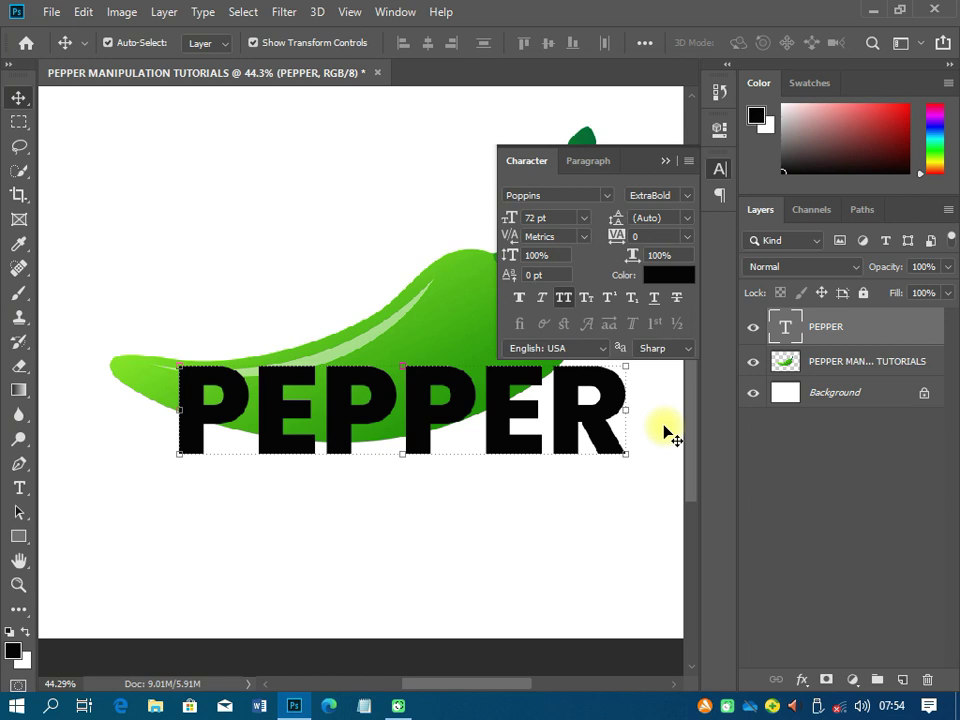
- Resize PEPPER to 60 pt, then 48 pt, and position it across the pepper body
{"action": "left_click", "coordinate": [584, 217]}
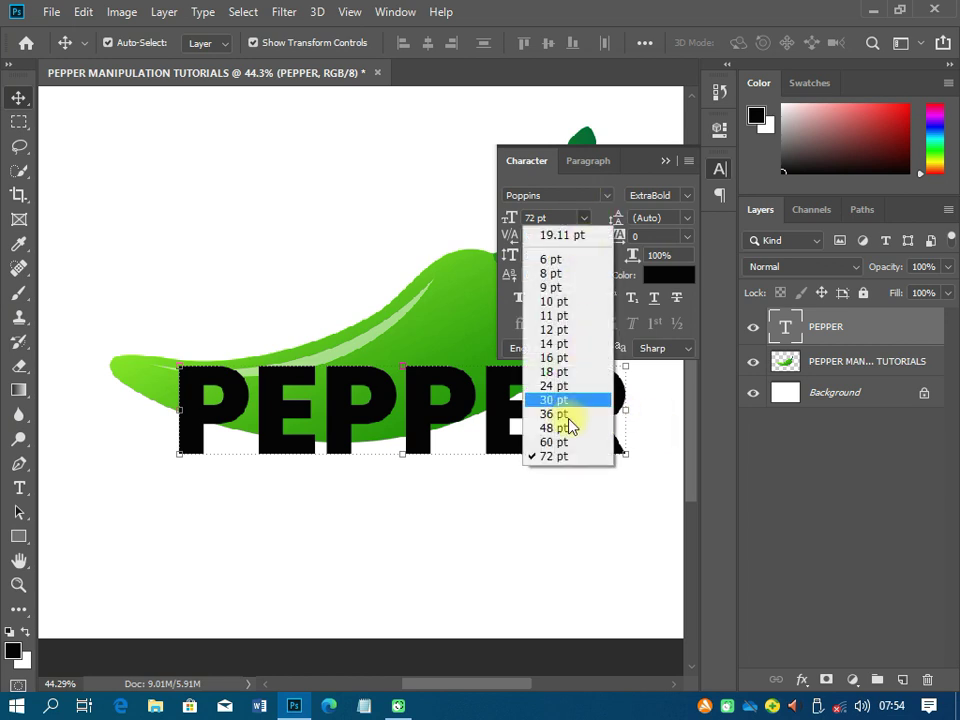
{"action": "left_click", "coordinate": [553, 442]}
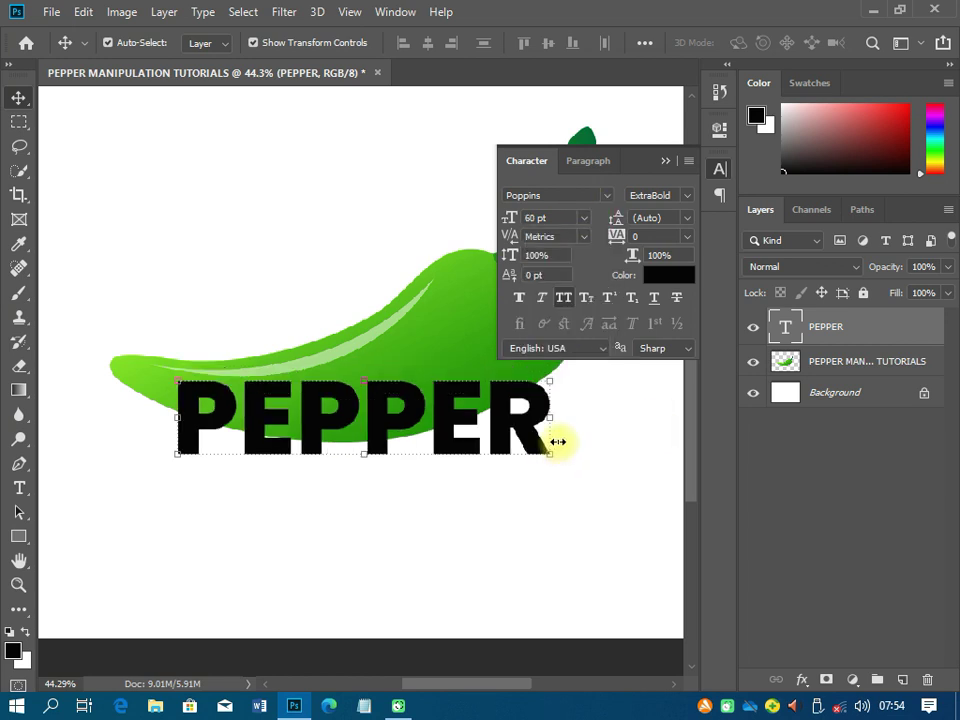
{"action": "left_click_drag", "start_coordinate": [514, 400], "coordinate": [514, 384]}
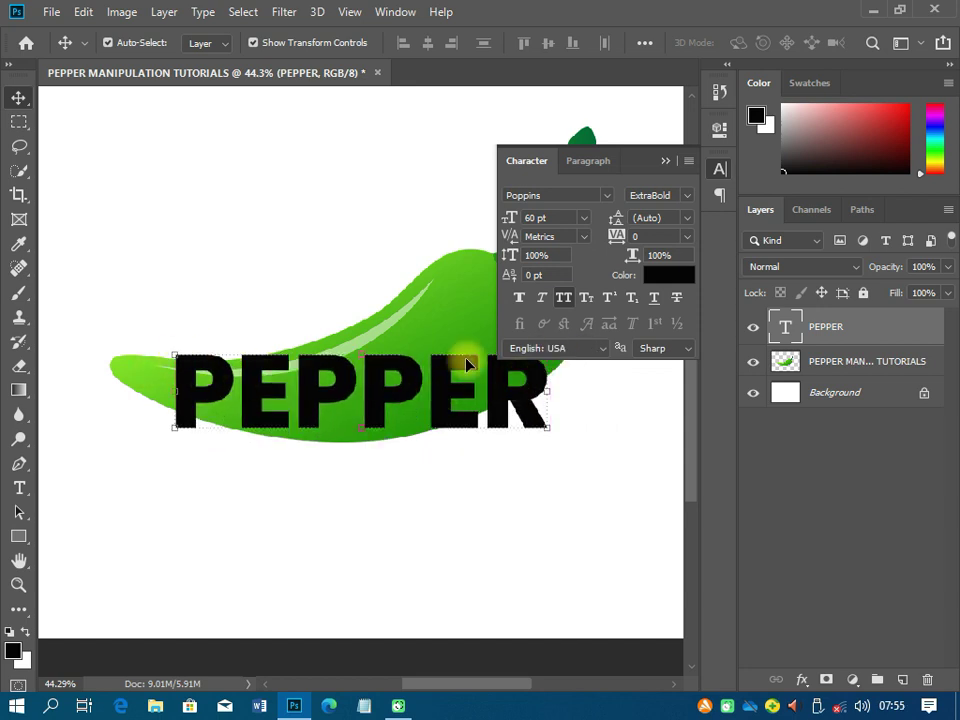
{"action": "left_click", "coordinate": [584, 219]}
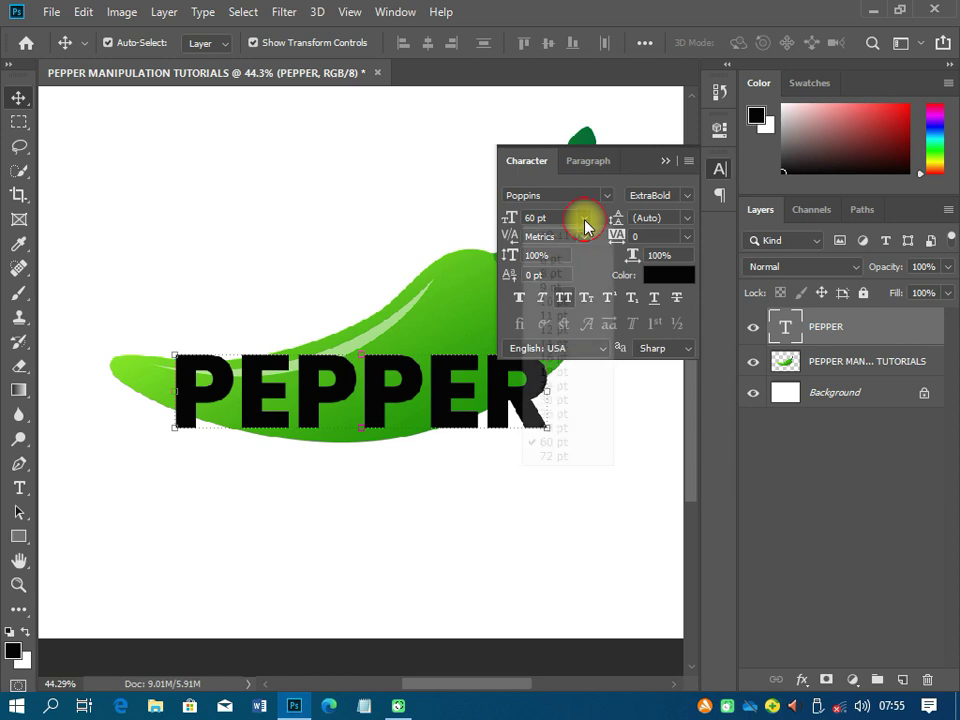
{"action": "left_click", "coordinate": [553, 429]}
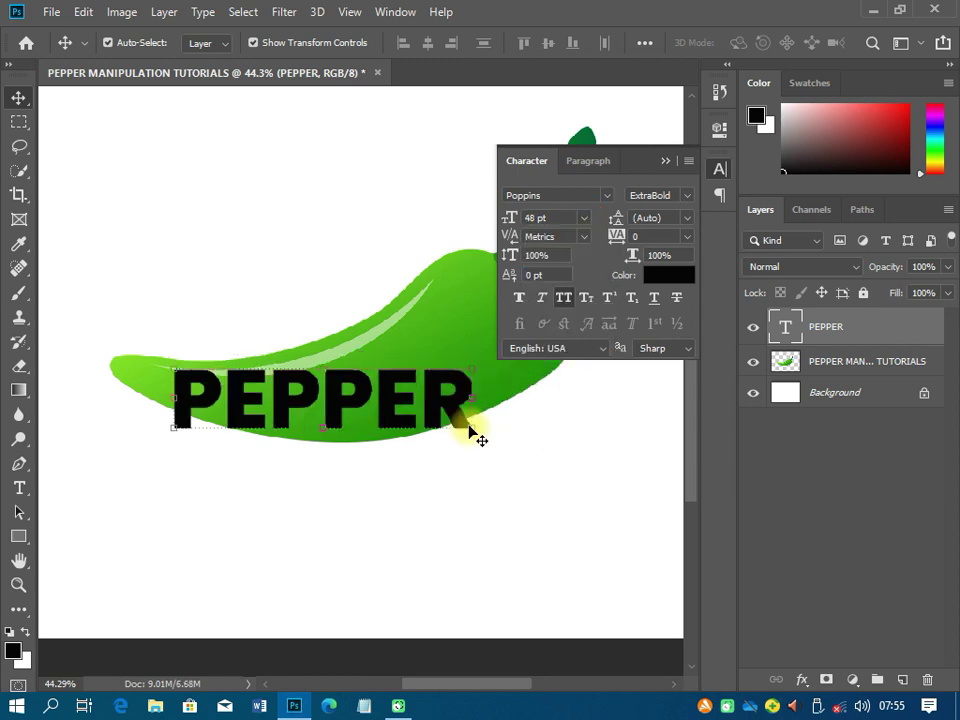
{"action": "left_click_drag", "start_coordinate": [452, 410], "coordinate": [480, 400]}
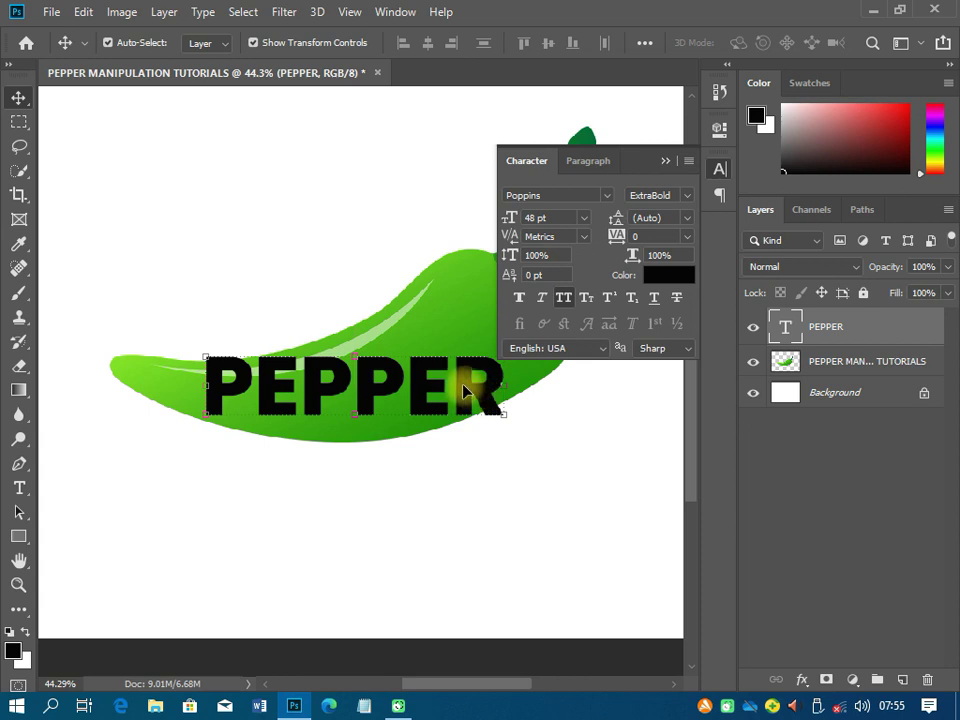
- Close the character settings and convert the PEPPER layer to a smart object
{"action": "left_click", "coordinate": [719, 169]}
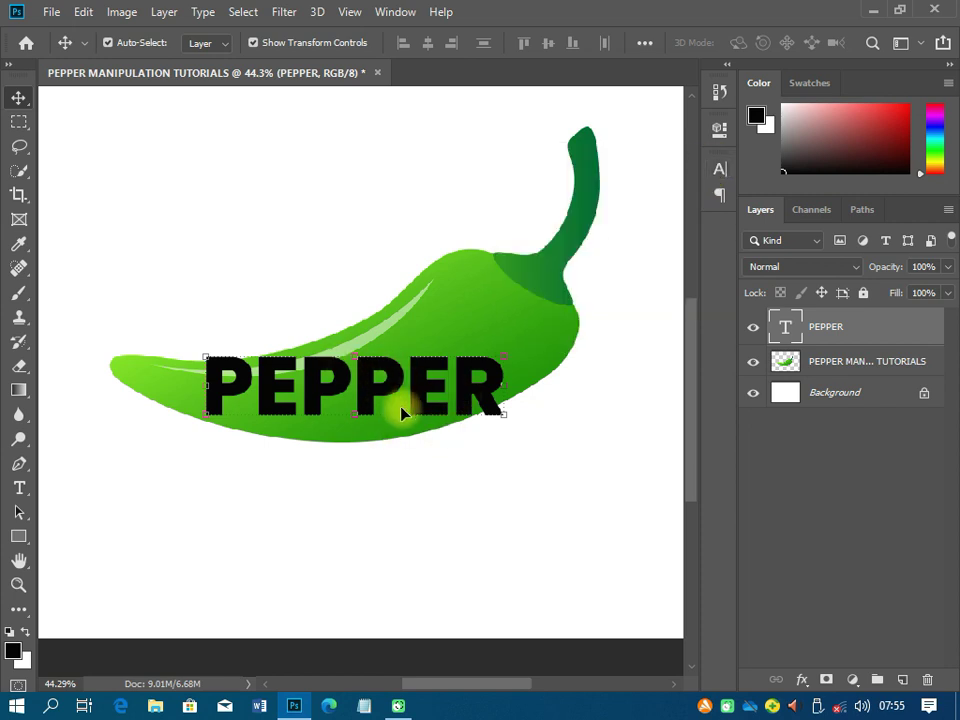
{"action": "right_click", "coordinate": [854, 334]}
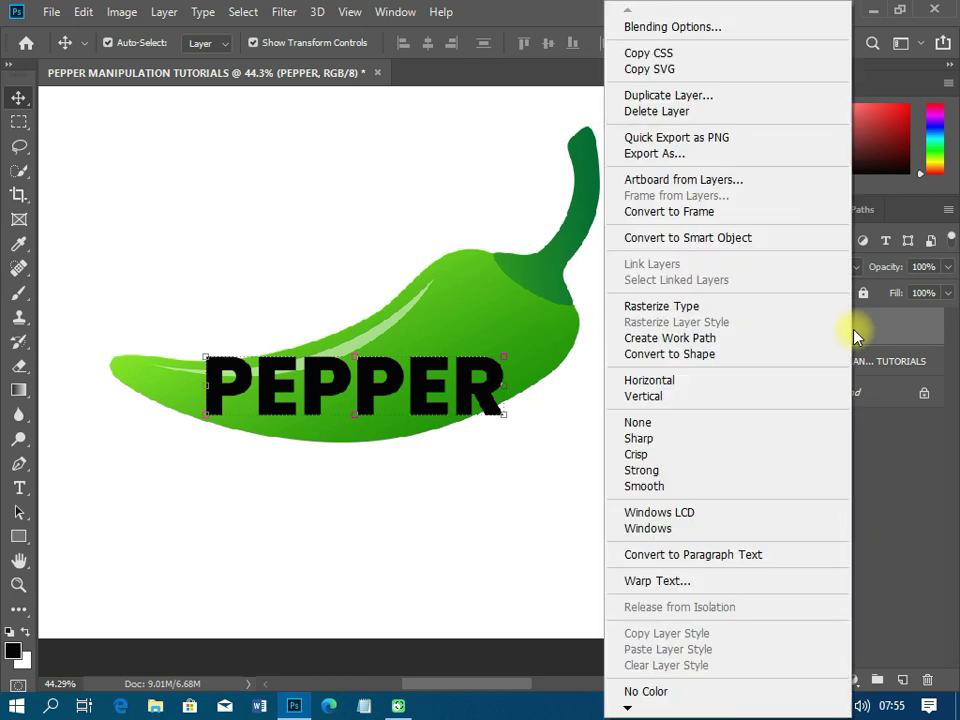
{"action": "left_click", "coordinate": [702, 237]}
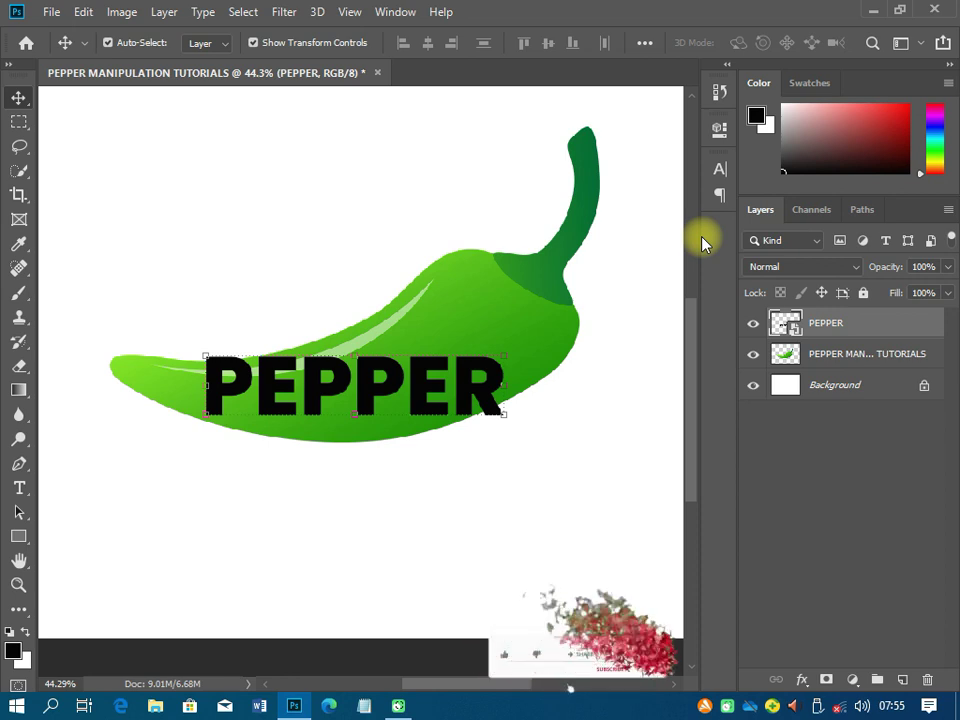
- Rotate the PEPPER text about -14.47° to match the chili's slant and raise it slightly
{"action": "key", "text": "ctrl+t"}
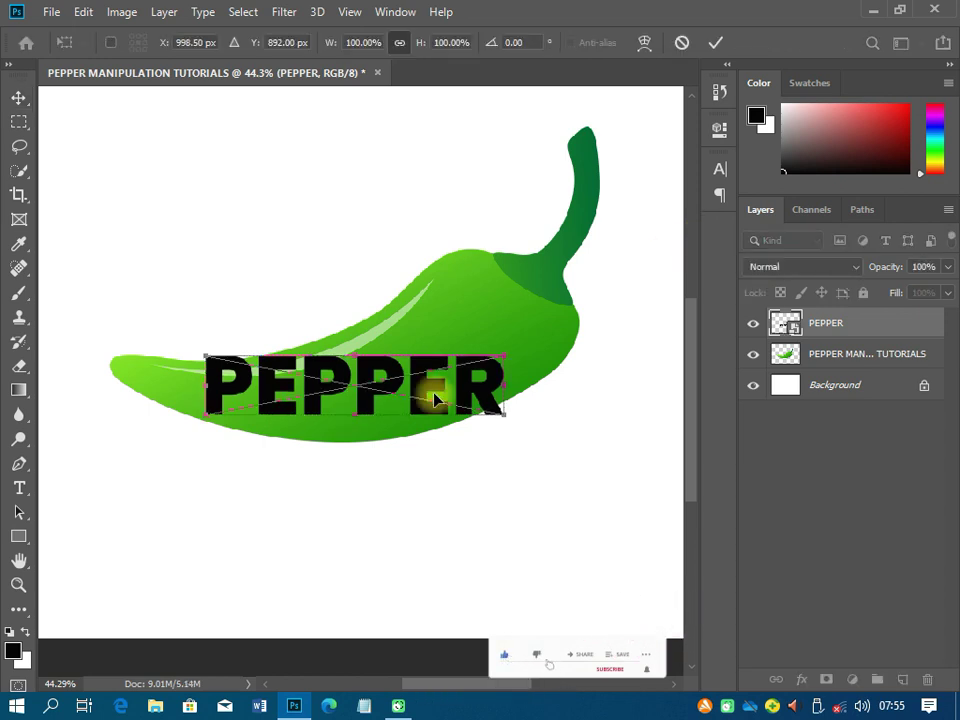
{"action": "scroll", "coordinate": [435, 398], "scroll_direction": "up", "scroll_amount": 3}
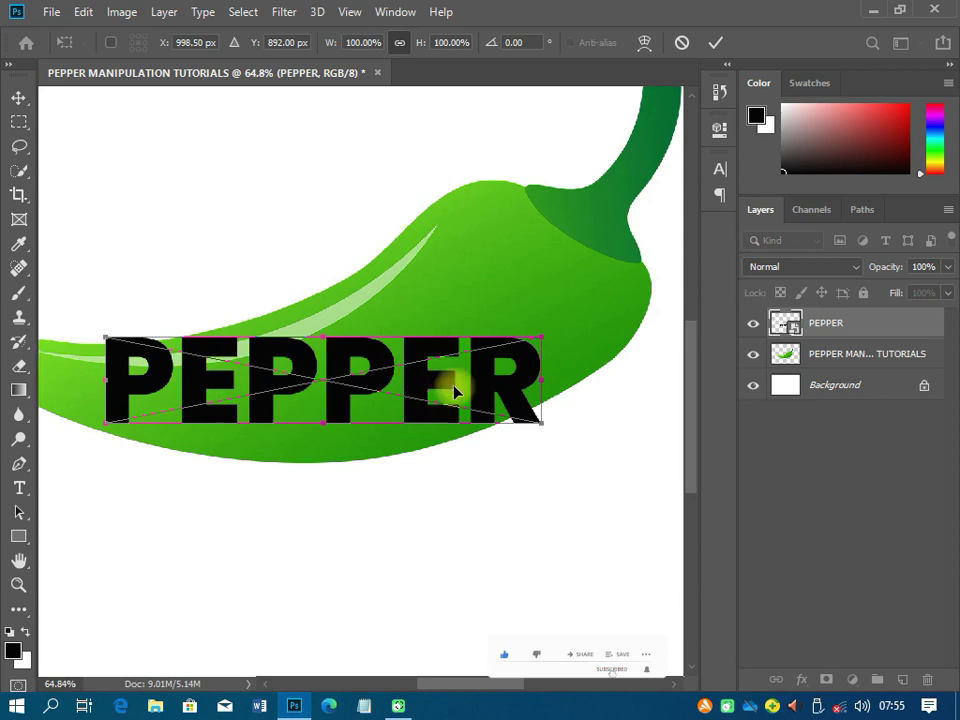
{"action": "scroll", "coordinate": [455, 392], "scroll_direction": "down", "scroll_amount": 1}
{"action": "left_click_drag", "start_coordinate": [530, 362], "coordinate": [508, 286]}
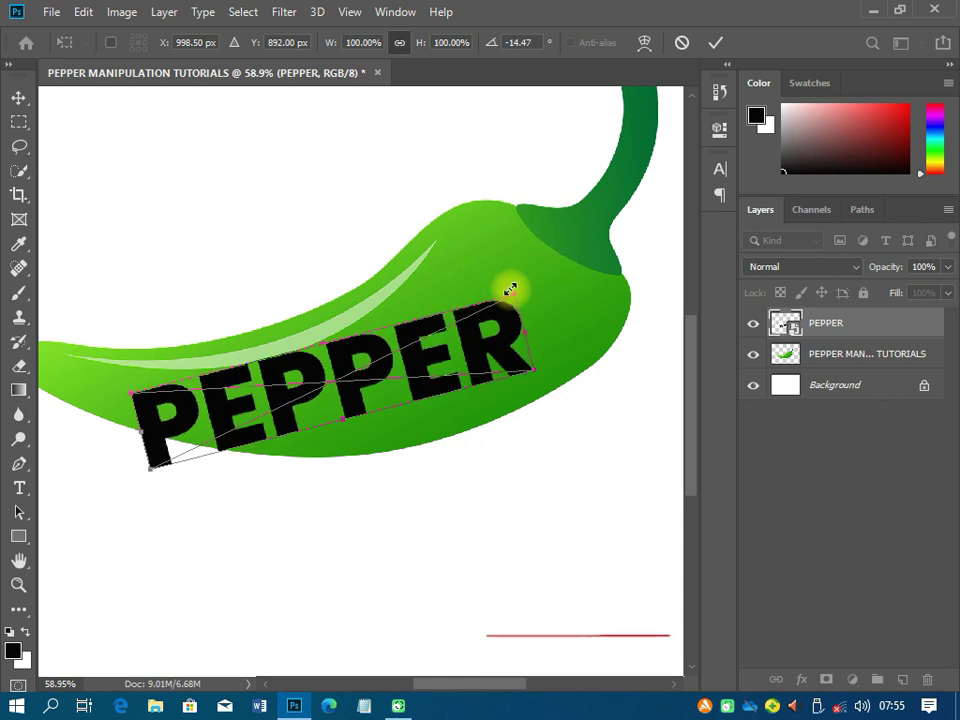
{"action": "left_click_drag", "start_coordinate": [362, 354], "coordinate": [360, 335]}
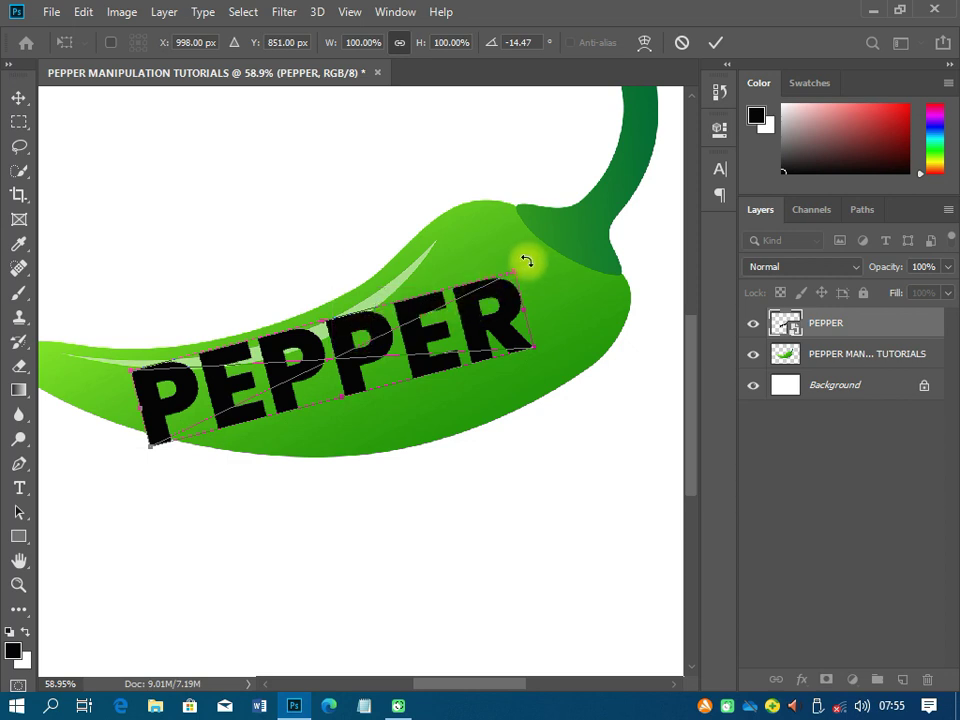
{"action": "right_click", "coordinate": [366, 345]}
- Warp PEPPER by pulling its top corners and top edge upward along the pepper
{"action": "left_click", "coordinate": [418, 478]}
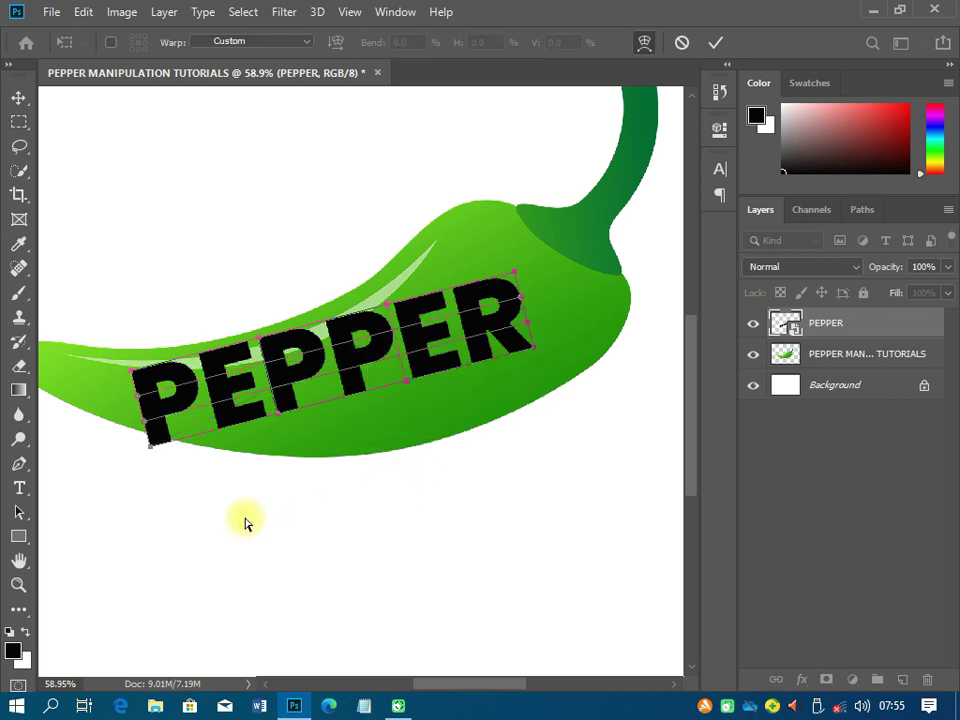
{"action": "scroll", "coordinate": [146, 399], "scroll_direction": "up", "scroll_amount": 1}
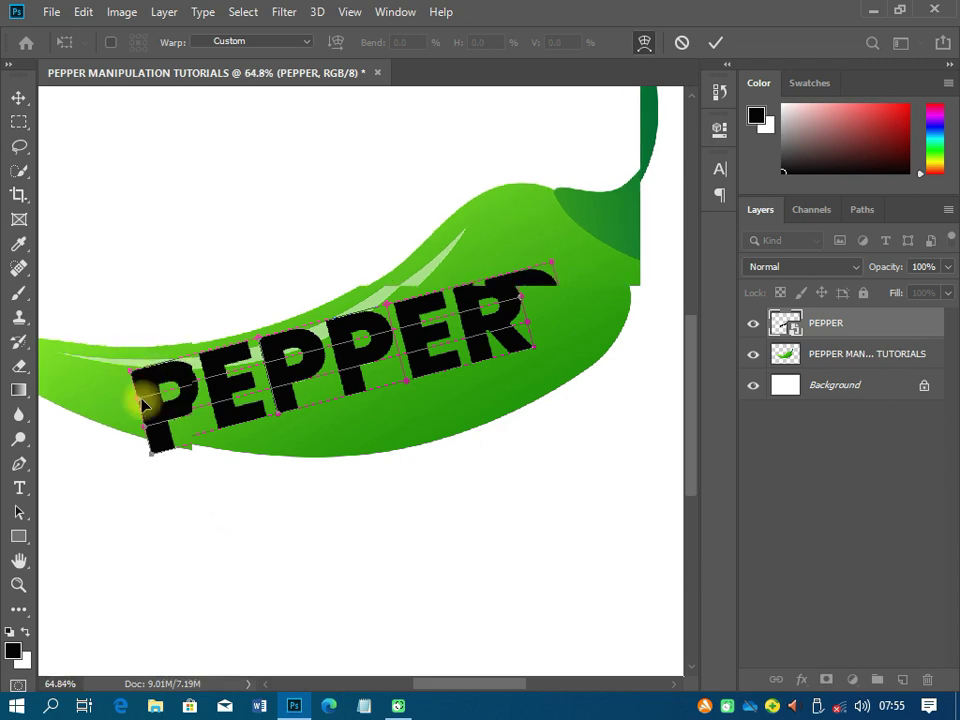
{"action": "scroll", "coordinate": [143, 404], "scroll_direction": "up", "scroll_amount": 8}
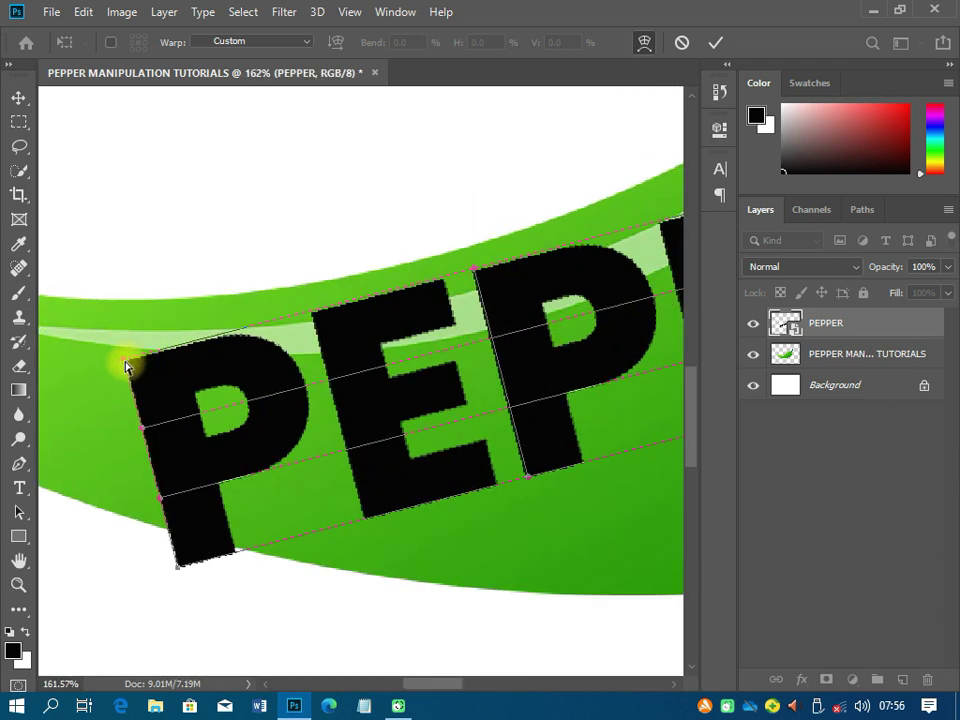
{"action": "left_click_drag", "start_coordinate": [131, 365], "coordinate": [109, 300]}
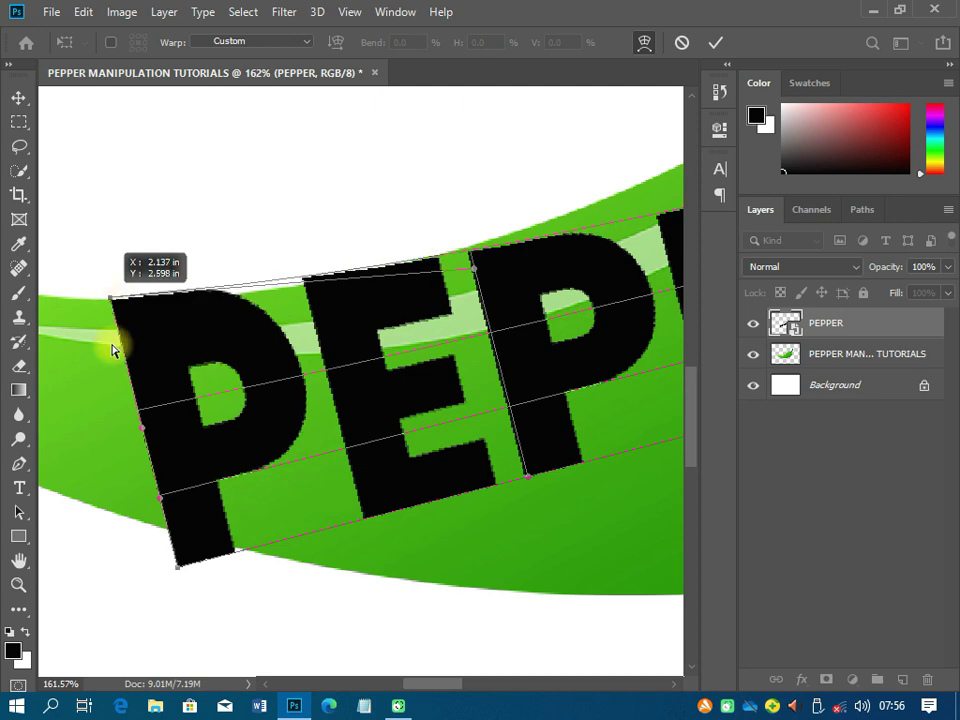
{"action": "scroll", "coordinate": [107, 392], "scroll_direction": "down", "scroll_amount": 4}
{"action": "scroll", "coordinate": [429, 340], "scroll_direction": "down", "scroll_amount": 2}
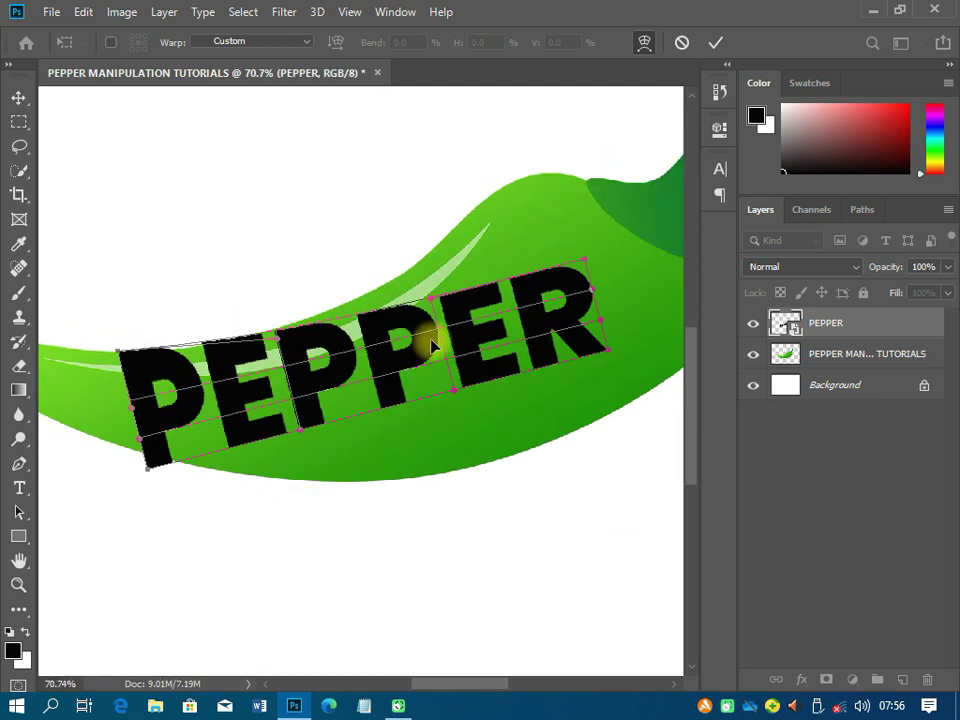
{"action": "left_click_drag", "start_coordinate": [551, 285], "coordinate": [494, 176]}
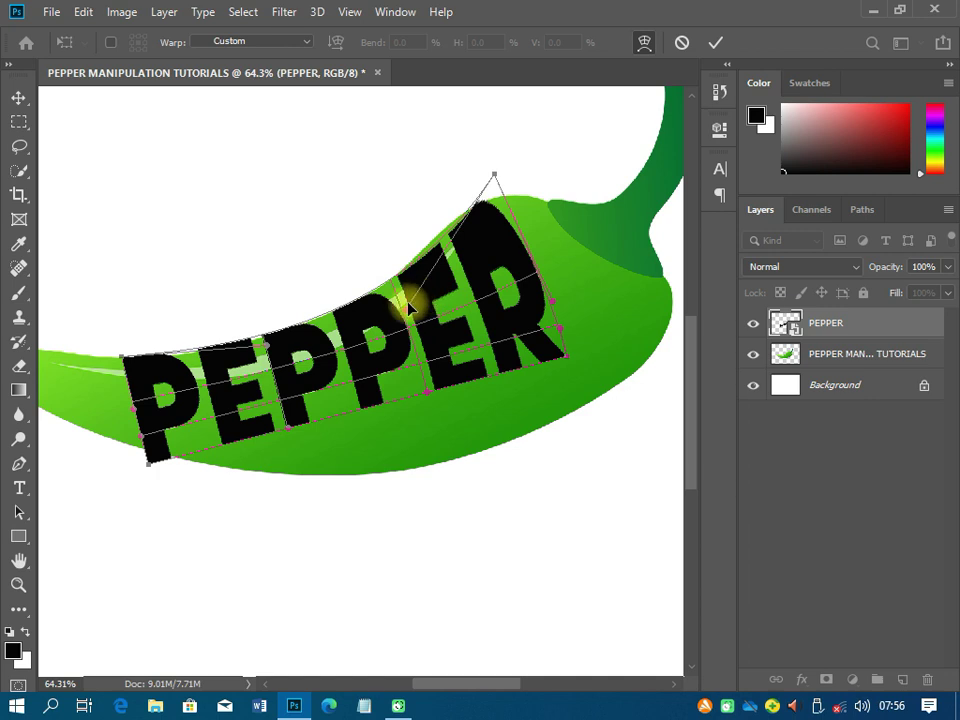
{"action": "left_click_drag", "start_coordinate": [409, 307], "coordinate": [416, 289]}
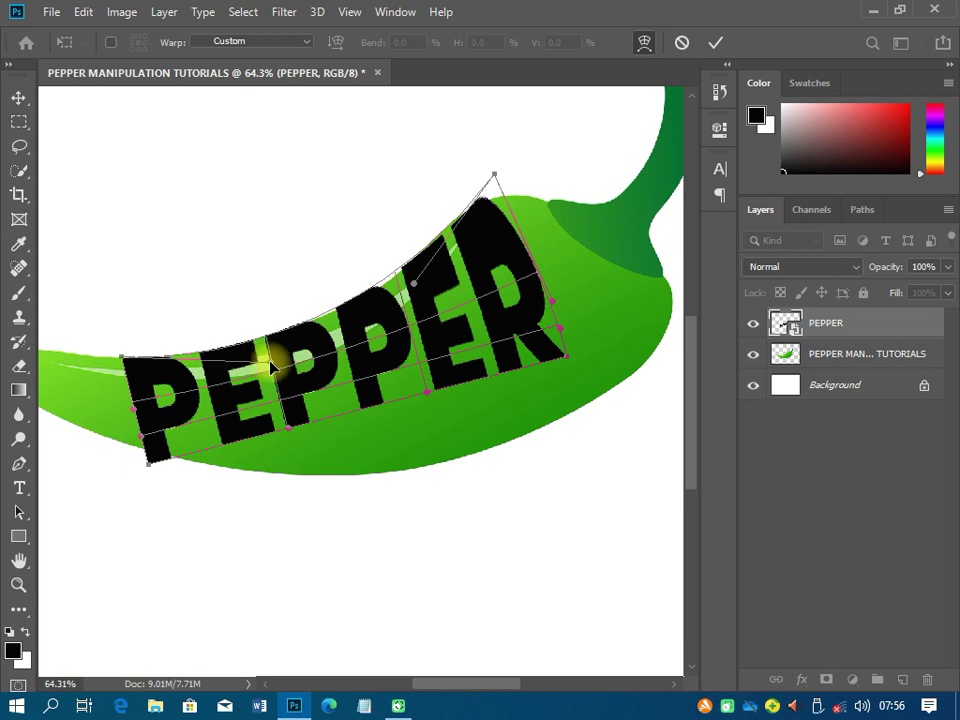
{"action": "scroll", "coordinate": [279, 341], "scroll_direction": "up", "scroll_amount": 3}
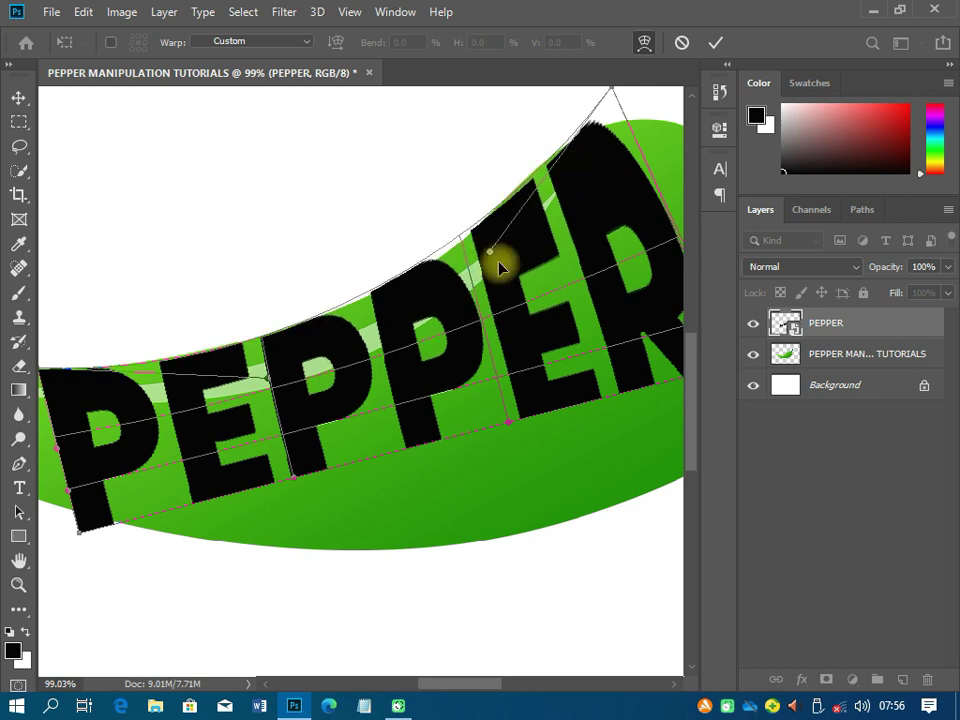
- Refine the warp's top edge curve and stretch the ER end down and right
{"action": "scroll", "coordinate": [500, 268], "scroll_direction": "down", "scroll_amount": 3}
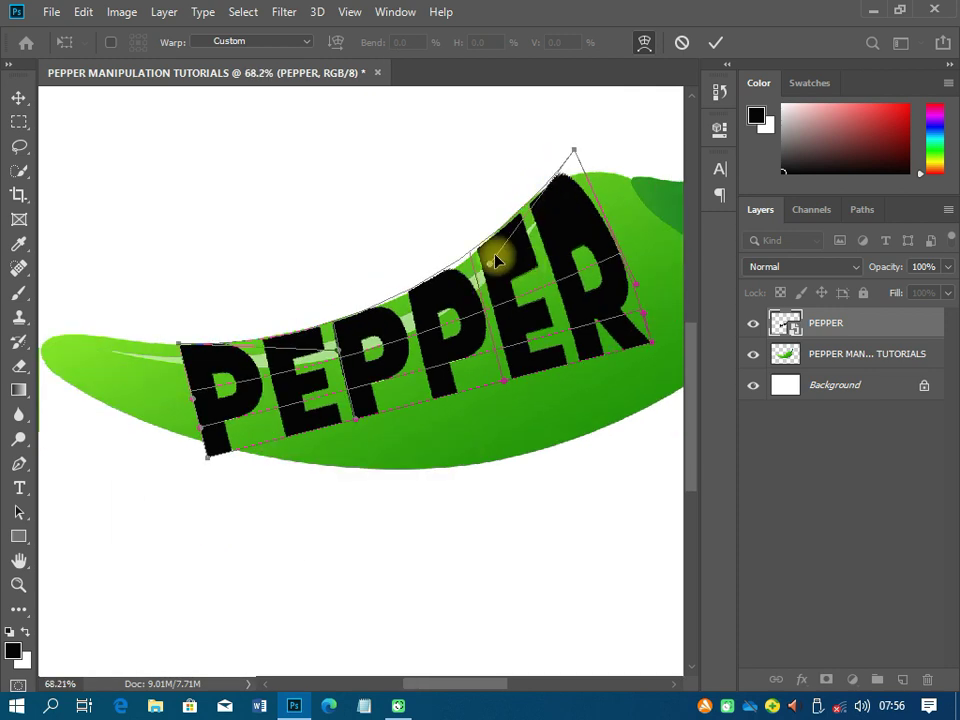
{"action": "left_click_drag", "start_coordinate": [495, 257], "coordinate": [491, 258]}
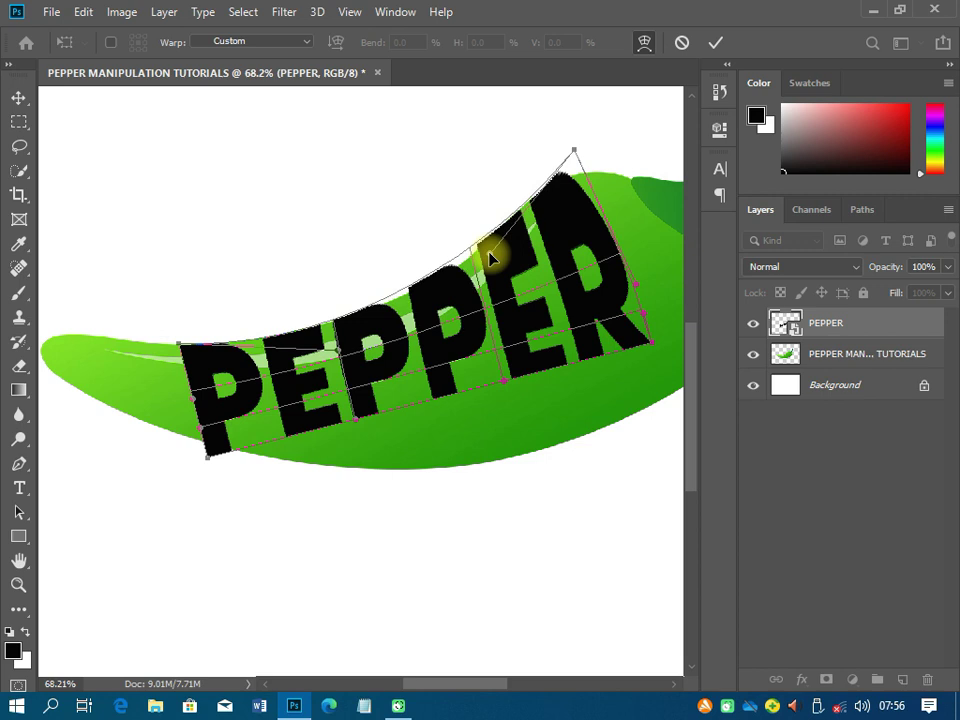
{"action": "scroll", "coordinate": [347, 424], "scroll_direction": "down", "scroll_amount": 2}
{"action": "scroll", "coordinate": [461, 379], "scroll_direction": "up", "scroll_amount": 2}
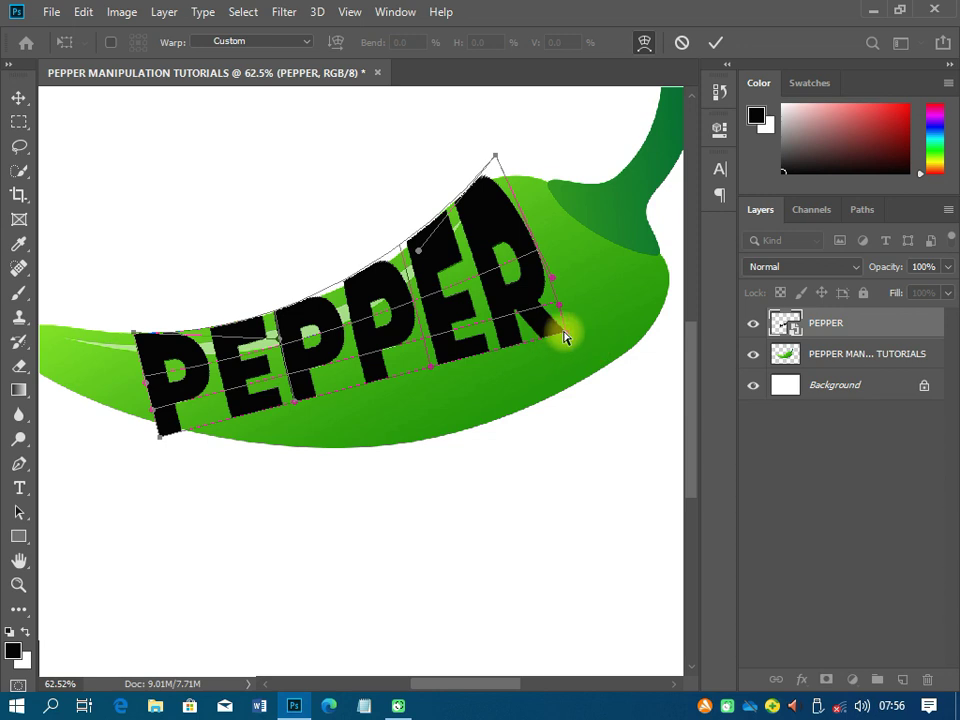
{"action": "left_click_drag", "start_coordinate": [568, 332], "coordinate": [600, 375]}
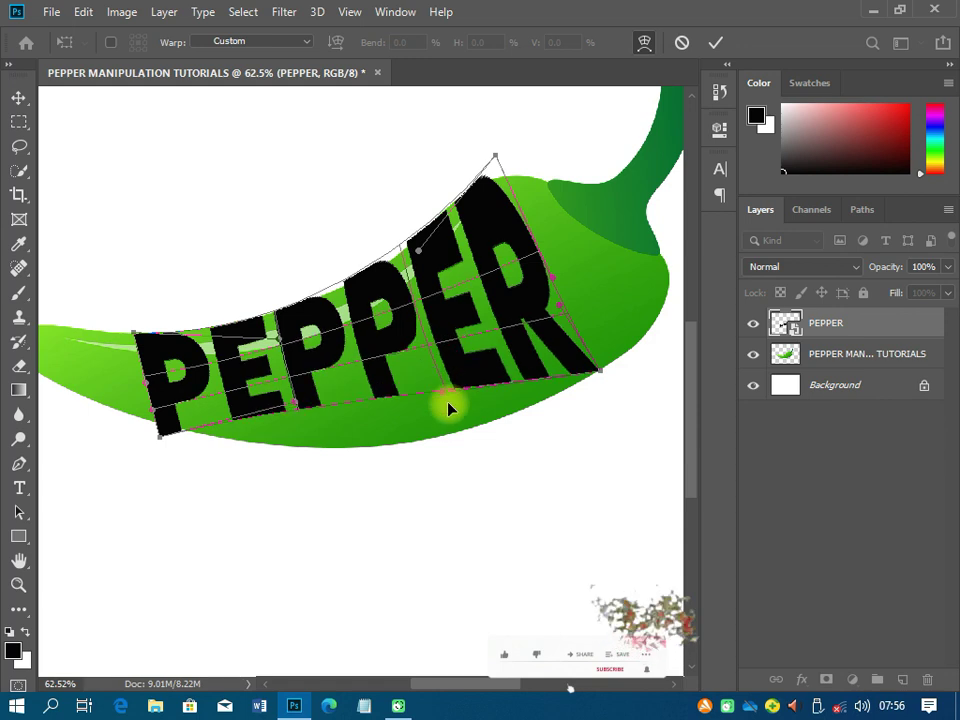
- Bow the lettering's bottom edge down along the chili's underside
{"action": "left_click_drag", "start_coordinate": [448, 404], "coordinate": [465, 464]}
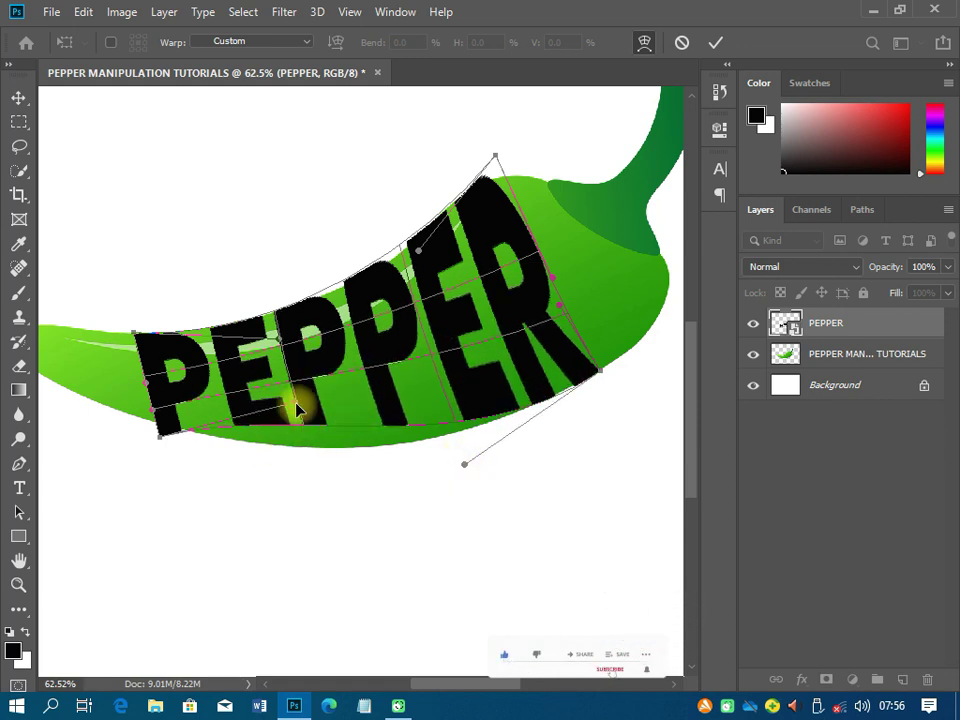
{"action": "left_click_drag", "start_coordinate": [294, 400], "coordinate": [304, 456]}
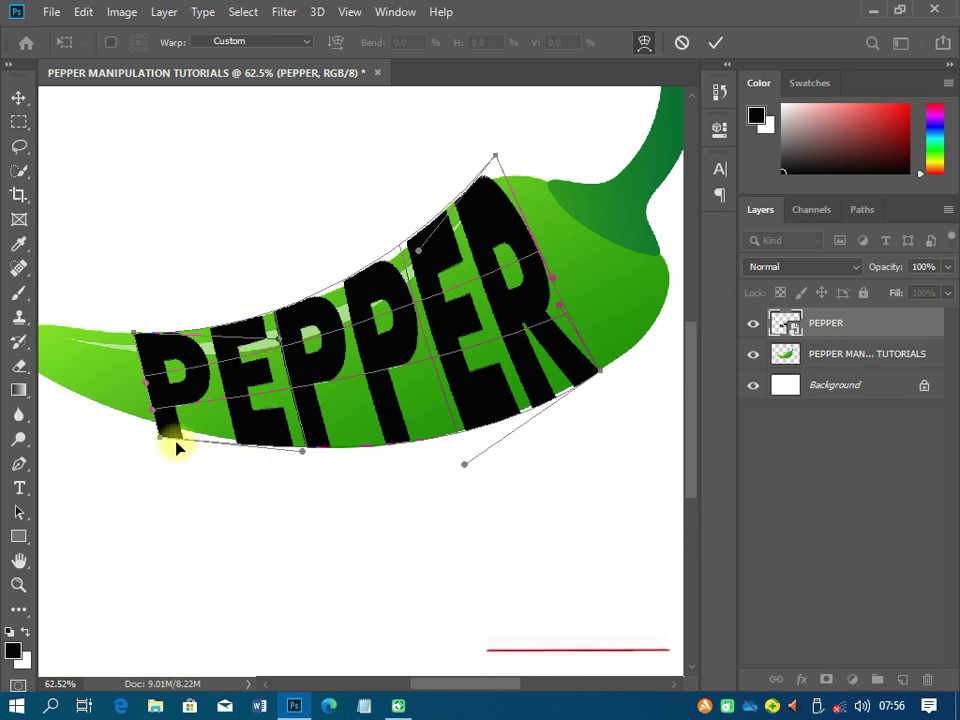
{"action": "left_click_drag", "start_coordinate": [162, 435], "coordinate": [162, 428]}
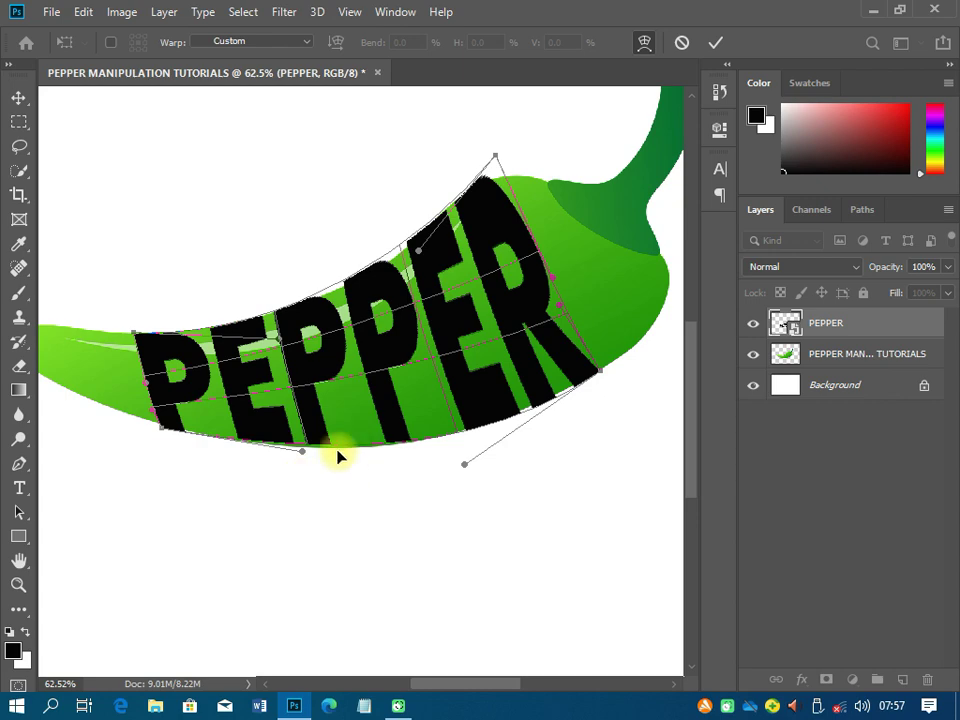
{"action": "scroll", "coordinate": [285, 485], "scroll_direction": "up", "scroll_amount": 2}
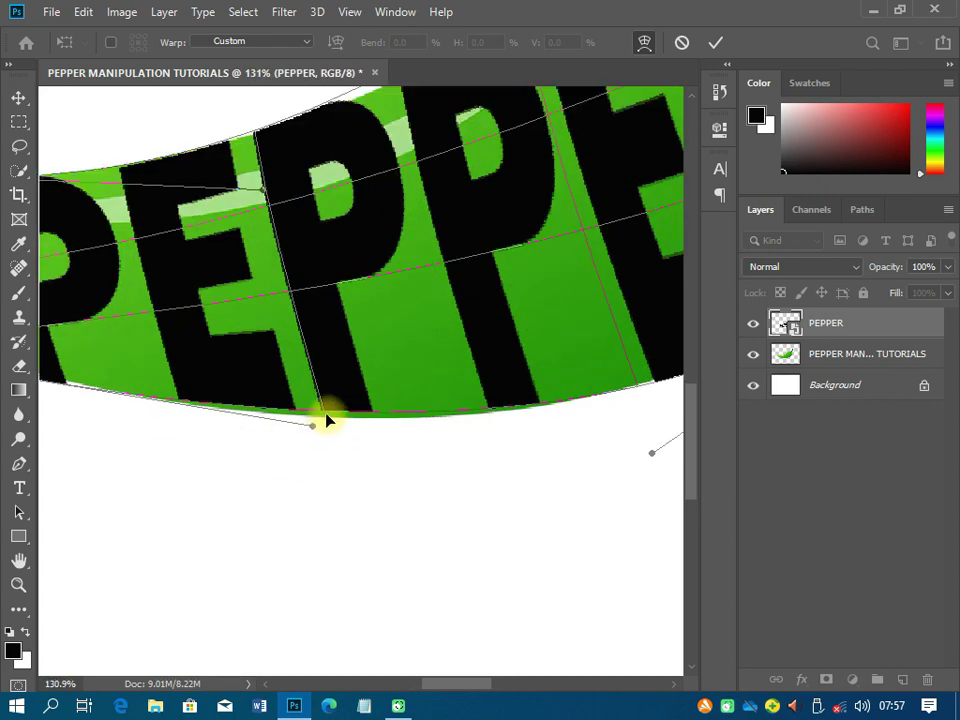
{"action": "left_click_drag", "start_coordinate": [338, 417], "coordinate": [339, 421]}
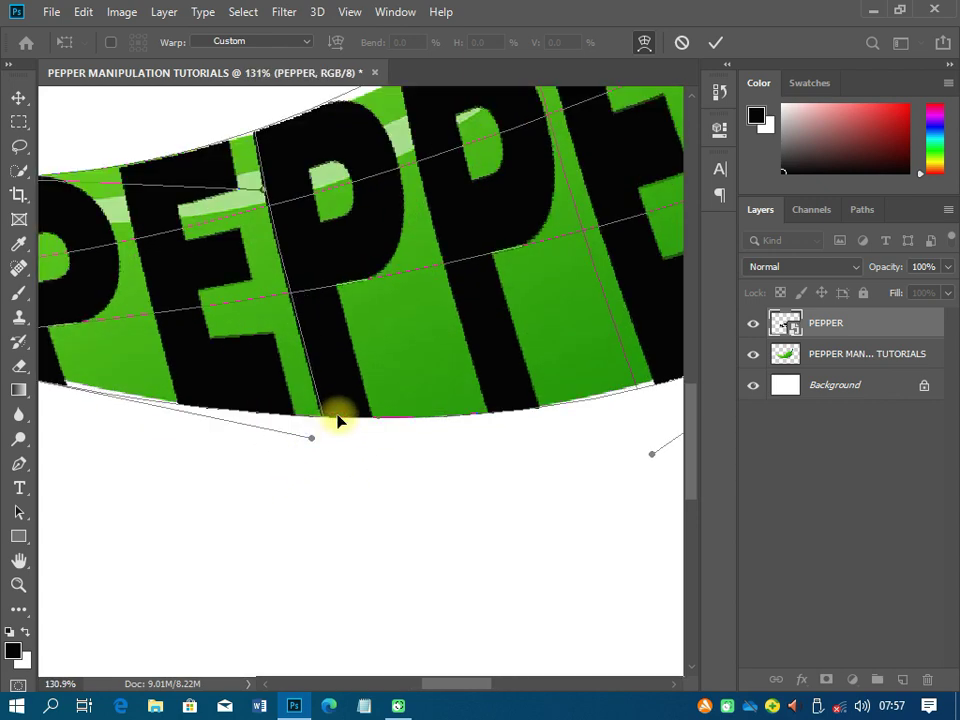
{"action": "scroll", "coordinate": [328, 411], "scroll_direction": "down", "scroll_amount": 2}
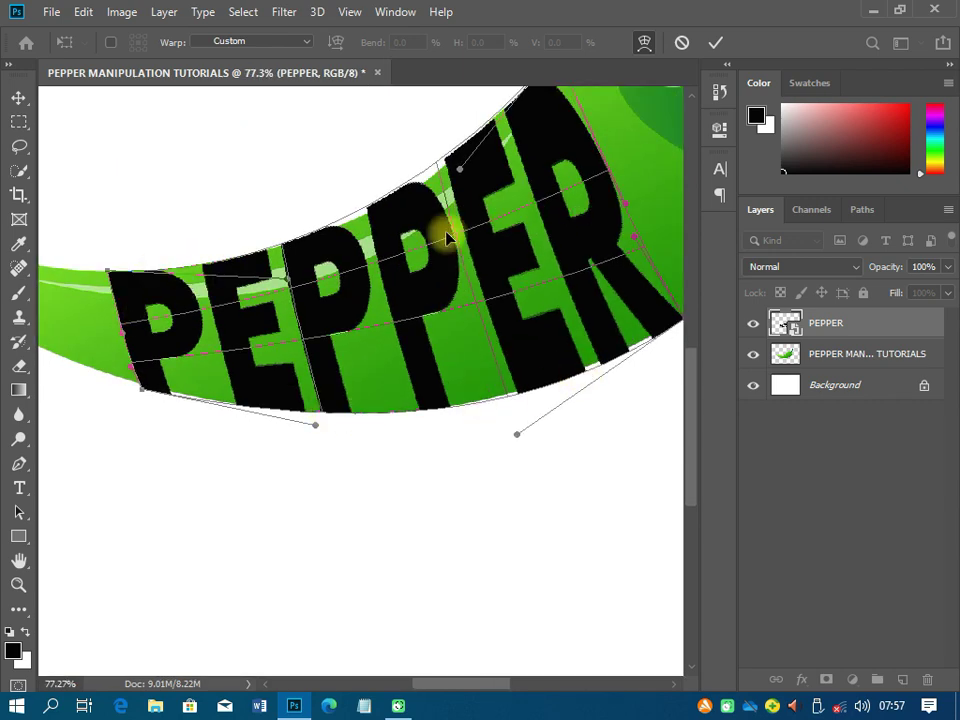
{"action": "scroll", "coordinate": [407, 257], "scroll_direction": "down", "scroll_amount": 1}
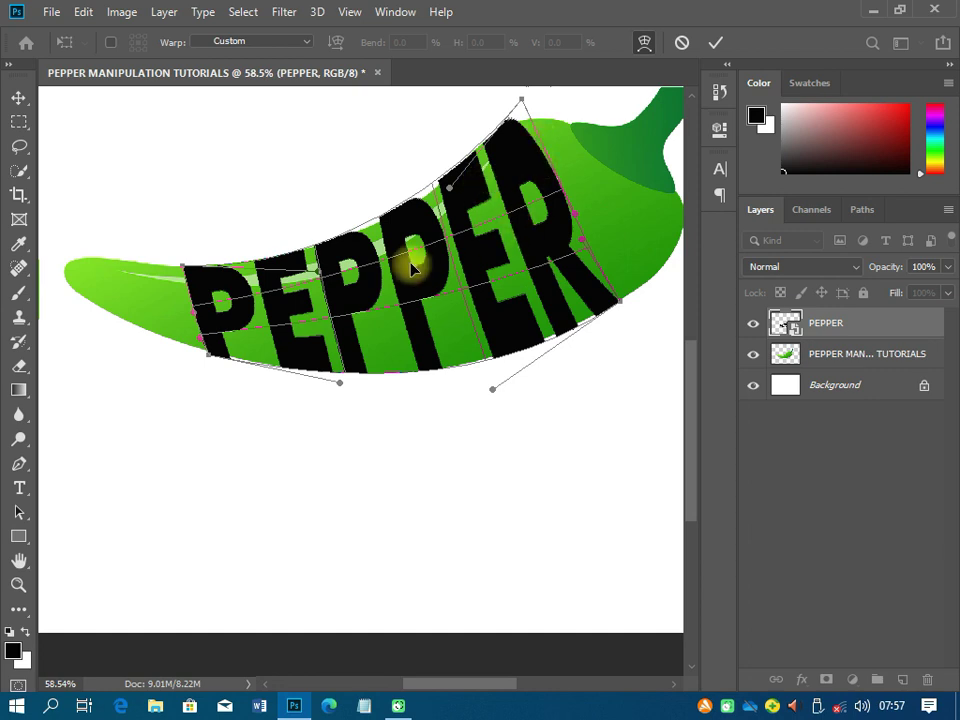
{"action": "scroll", "coordinate": [412, 268], "scroll_direction": "down", "scroll_amount": 1}
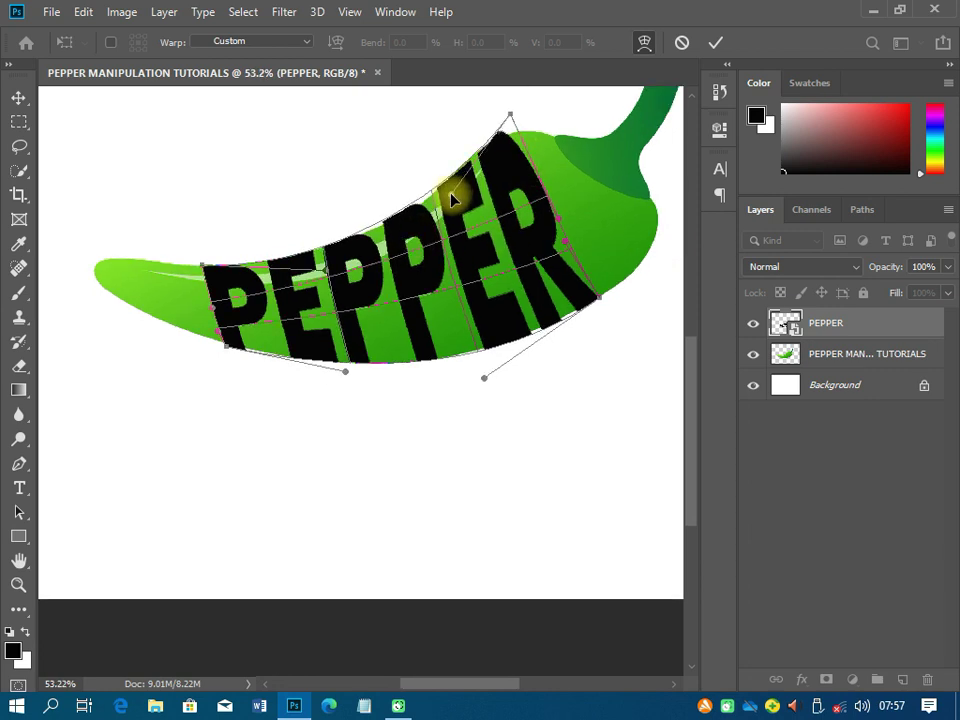
{"action": "scroll", "coordinate": [238, 375], "scroll_direction": "down", "scroll_amount": 1}
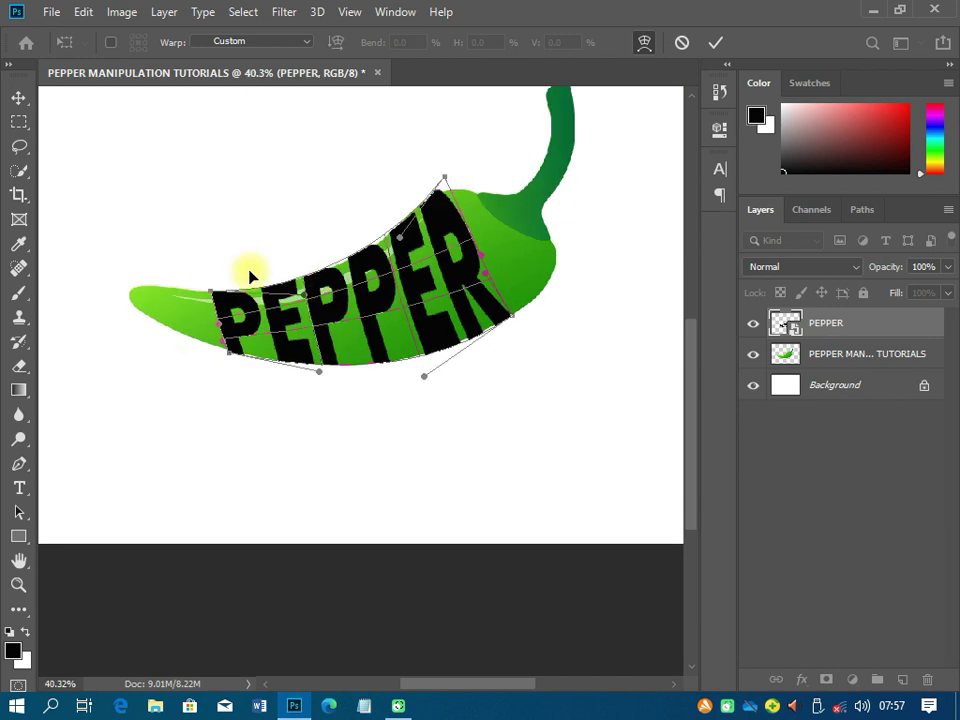
- Apply the warp to the PEPPER text and select the chili image layer
{"action": "left_click", "coordinate": [715, 43]}
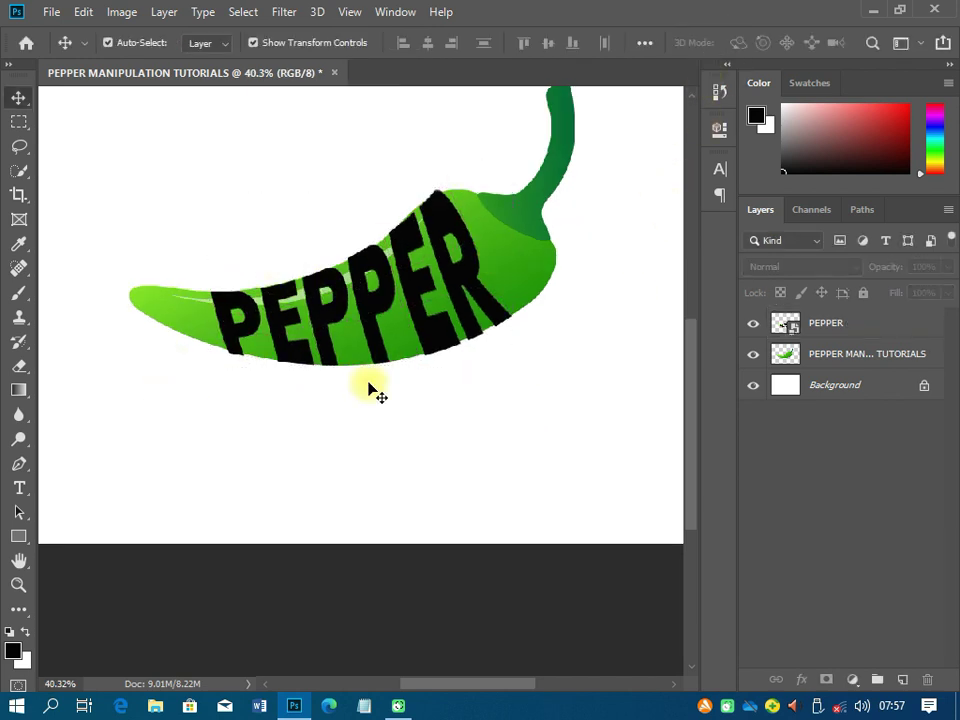
{"action": "scroll", "coordinate": [369, 390], "scroll_direction": "down", "scroll_amount": 2}
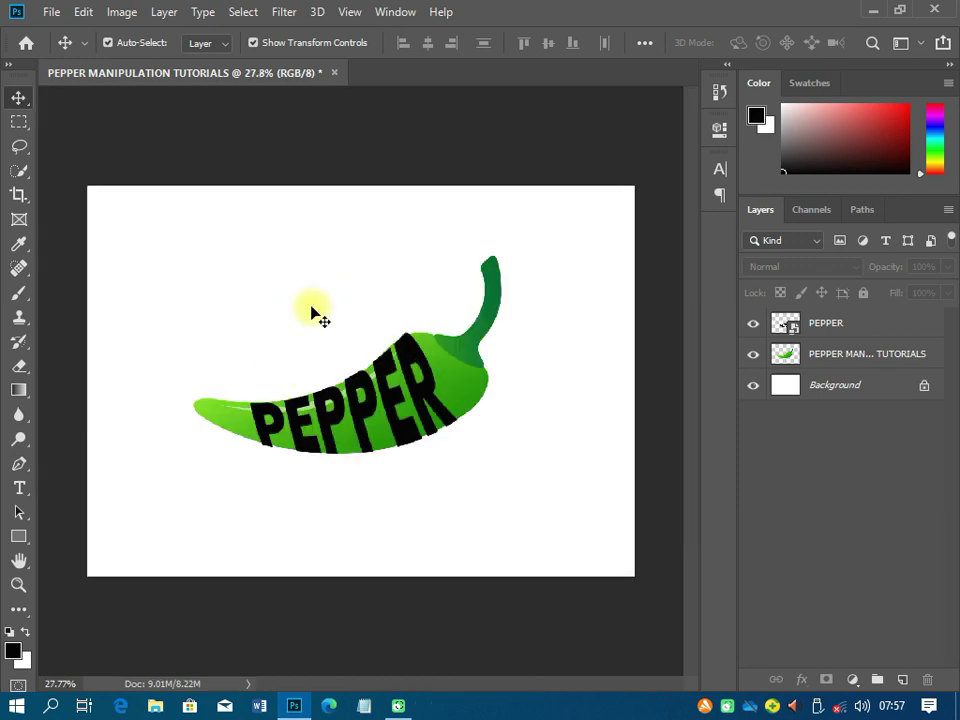
{"action": "scroll", "coordinate": [362, 477], "scroll_direction": "up", "scroll_amount": 1}
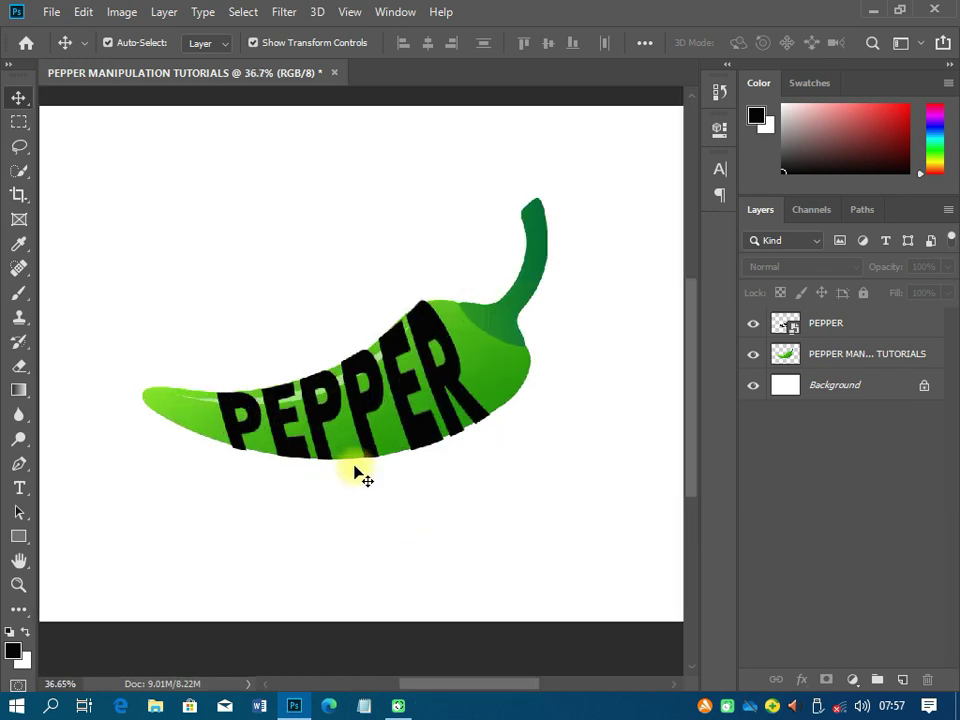
{"action": "scroll", "coordinate": [429, 364], "scroll_direction": "down", "scroll_amount": 1}
{"action": "left_click", "coordinate": [850, 357]}
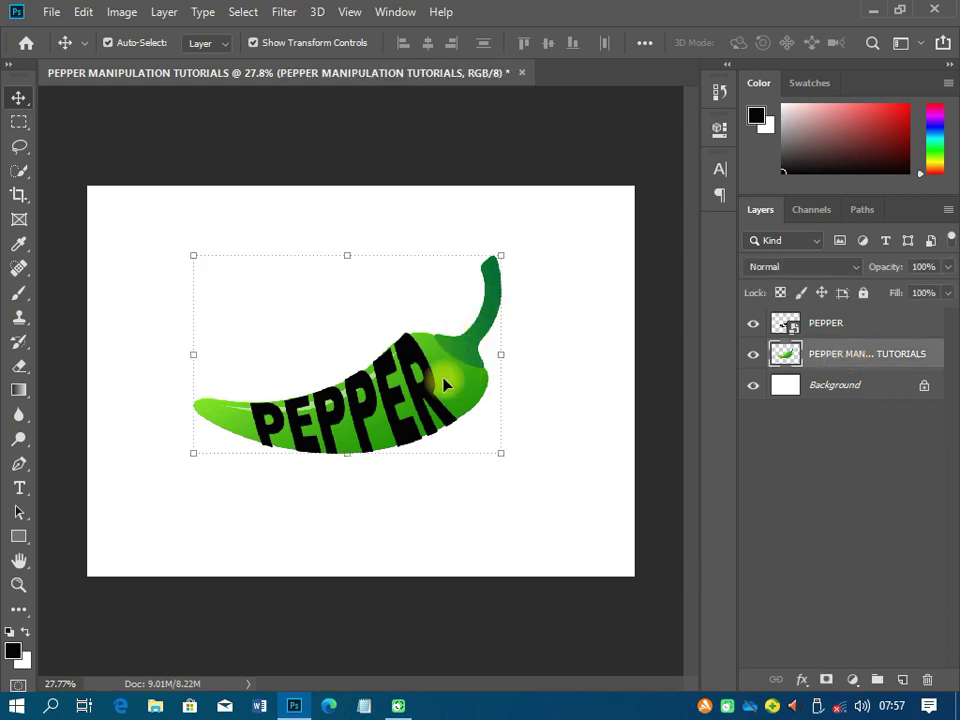
- Duplicate the chili layer, keep the copy's default name, and move it above the PEPPER text layer
{"action": "right_click", "coordinate": [857, 356]}
{"action": "left_click", "coordinate": [652, 101]}
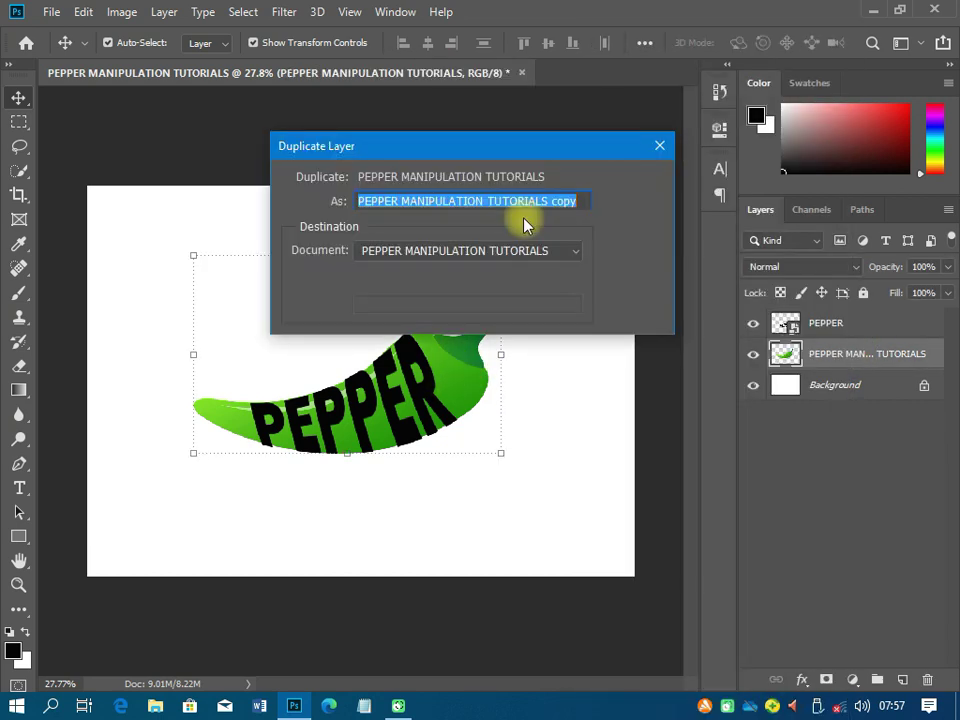
{"action": "left_click", "coordinate": [630, 186]}
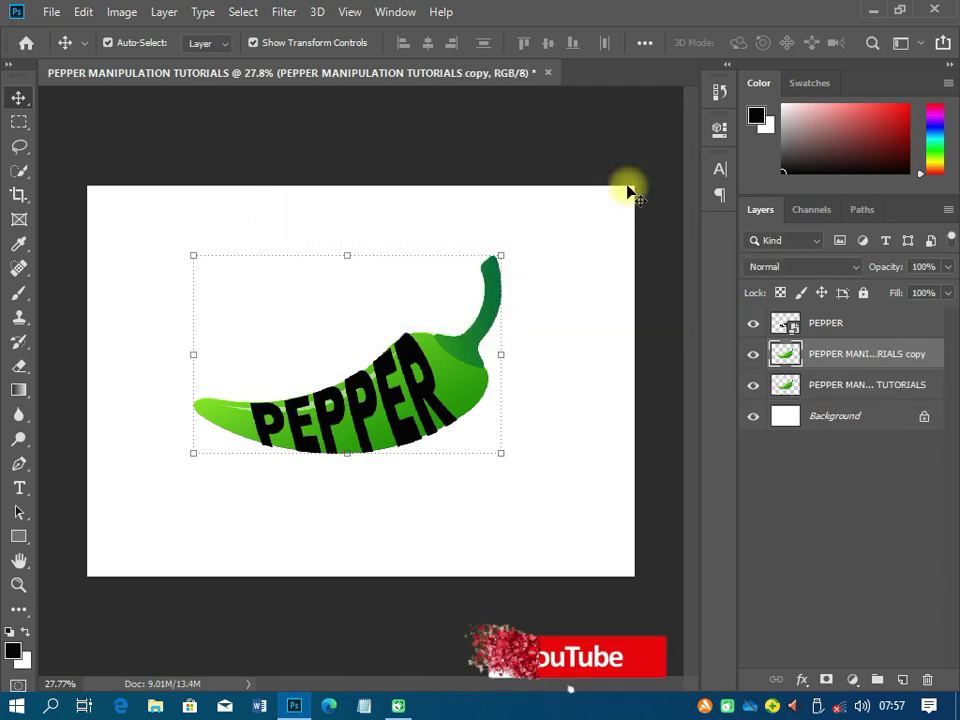
{"action": "left_click", "coordinate": [830, 357]}
{"action": "double_click", "coordinate": [830, 357]}
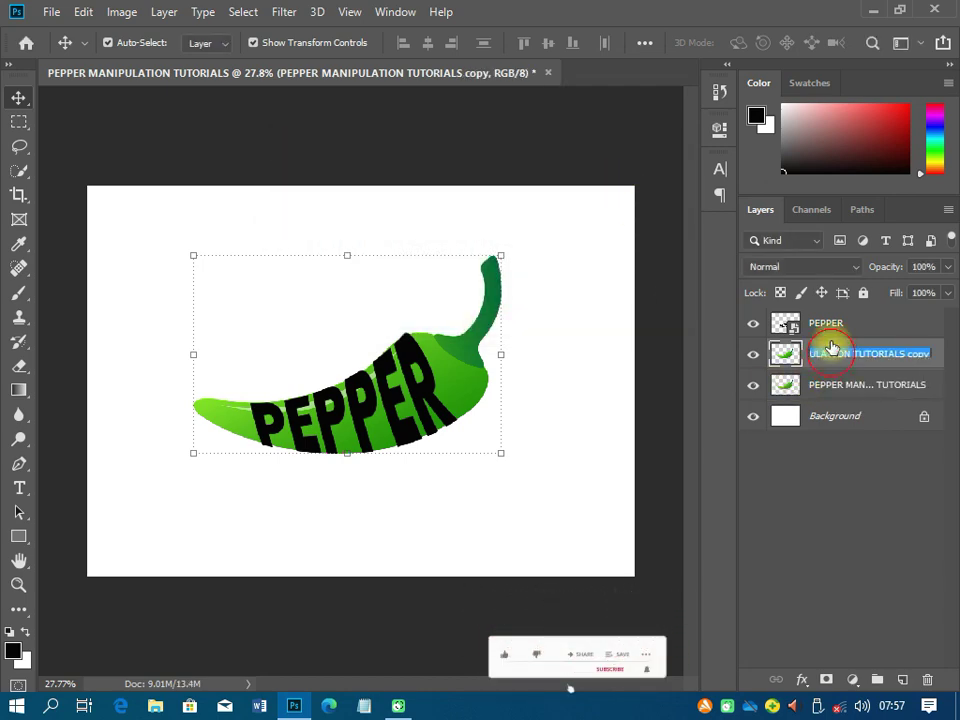
{"action": "key", "text": "Return"}
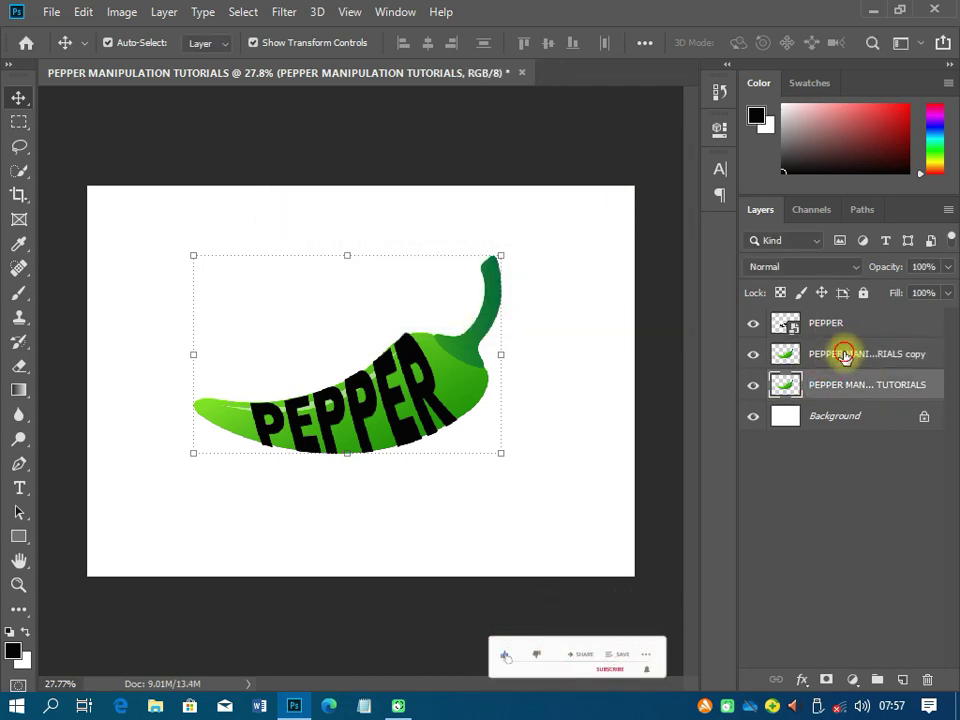
{"action": "left_click_drag", "start_coordinate": [840, 356], "coordinate": [810, 320]}
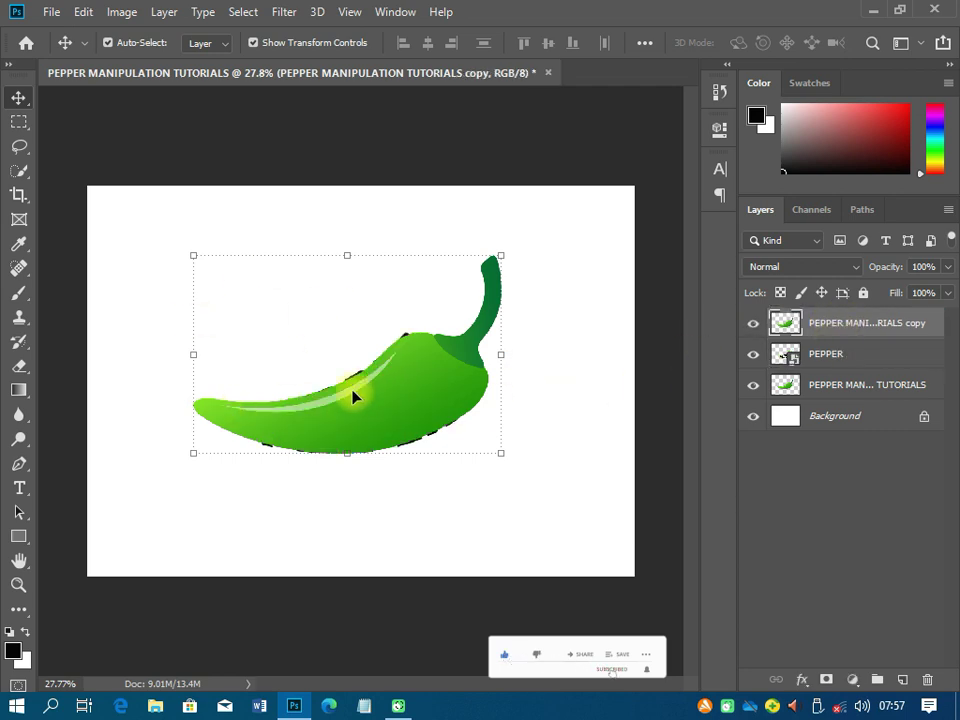
- Clip the chili copy to the PEPPER text with a clipping mask and hide the original chili
{"action": "right_click", "coordinate": [853, 327]}
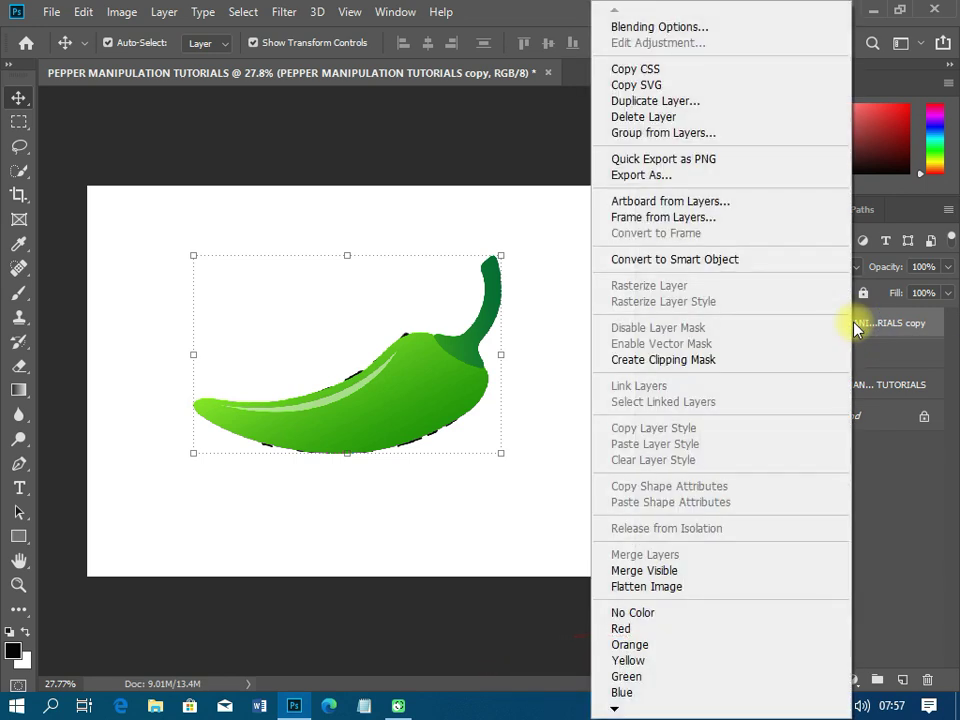
{"action": "left_click", "coordinate": [684, 360]}
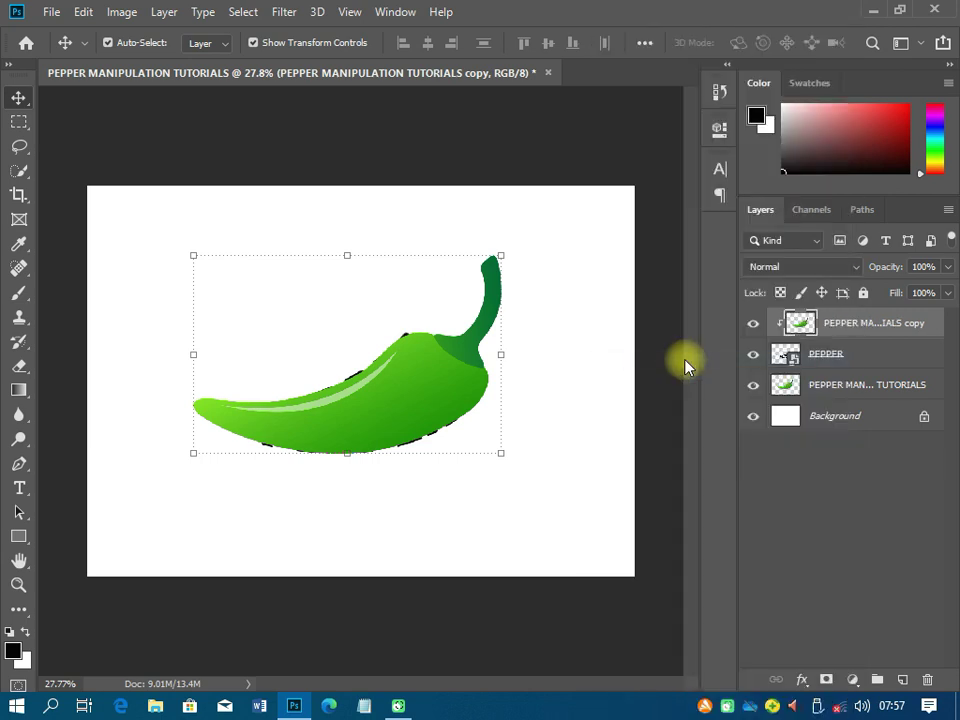
{"action": "left_click", "coordinate": [755, 386]}
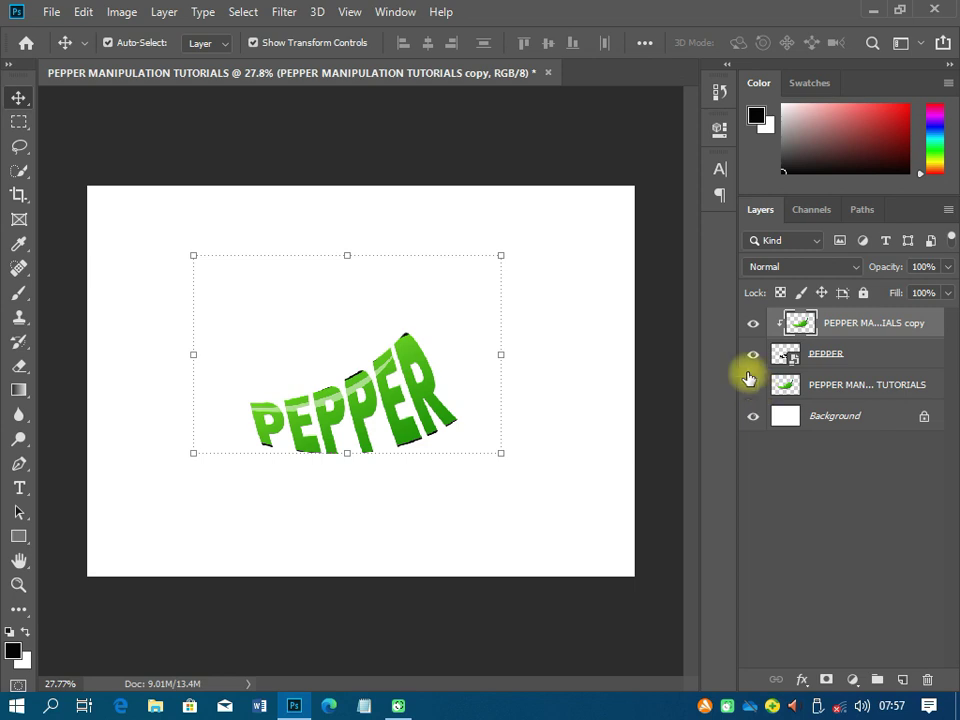
- Select both the hidden original chili layer and the chili copy layer
{"action": "scroll", "coordinate": [335, 430], "scroll_direction": "up", "scroll_amount": 2}
{"action": "scroll", "coordinate": [340, 428], "scroll_direction": "up", "scroll_amount": 4}
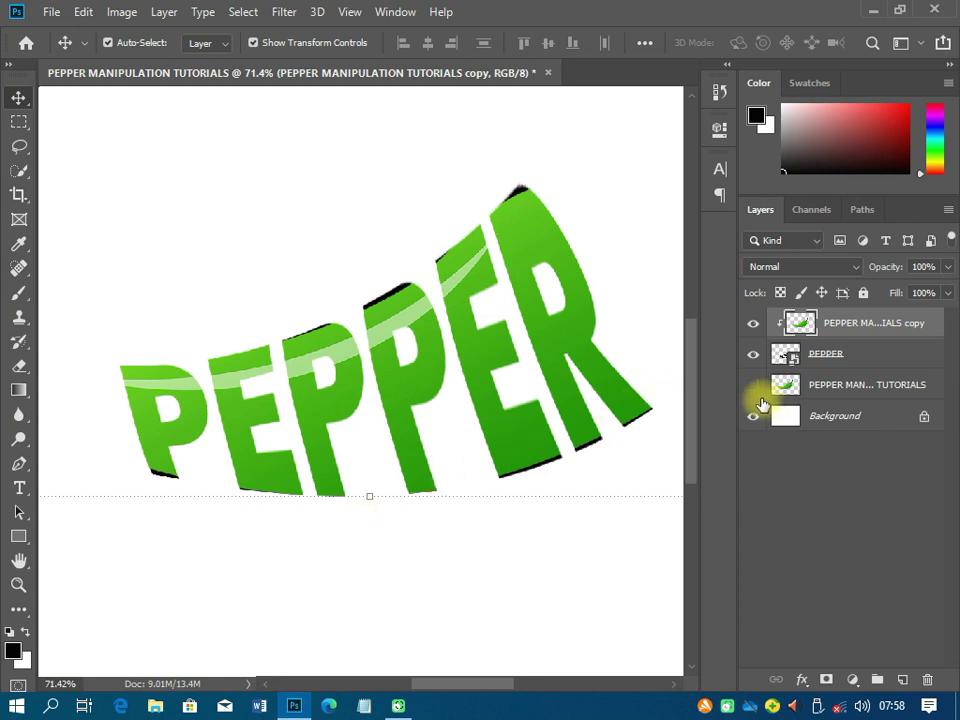
{"action": "left_click", "coordinate": [820, 390]}
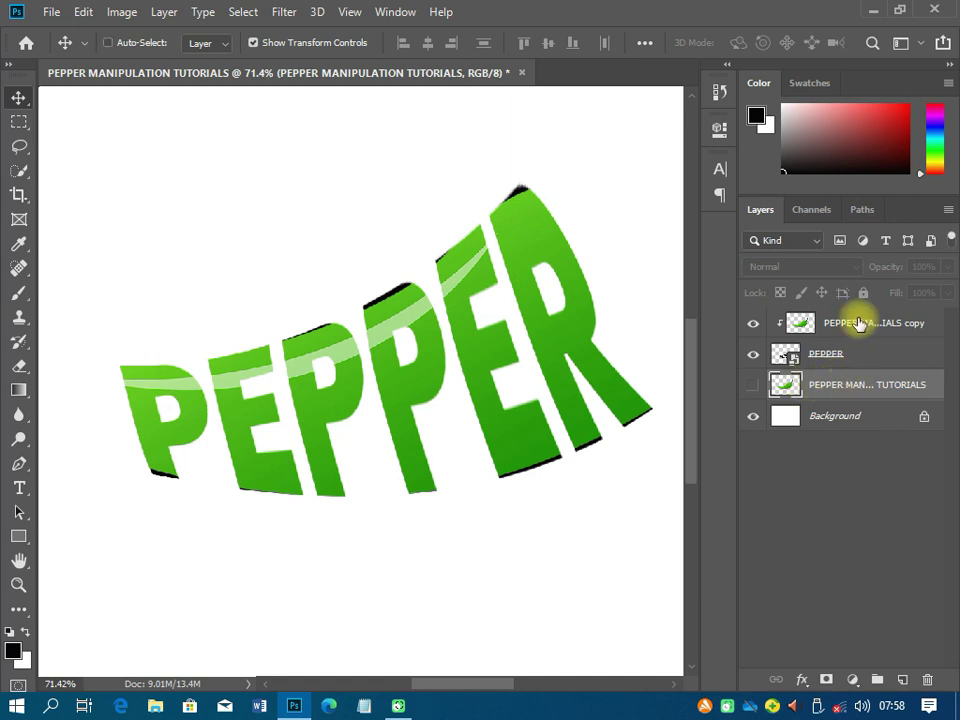
{"action": "left_click", "coordinate": [857, 322], "text": "ctrl"}
{"action": "scroll", "coordinate": [252, 430], "scroll_direction": "down", "scroll_amount": 1}
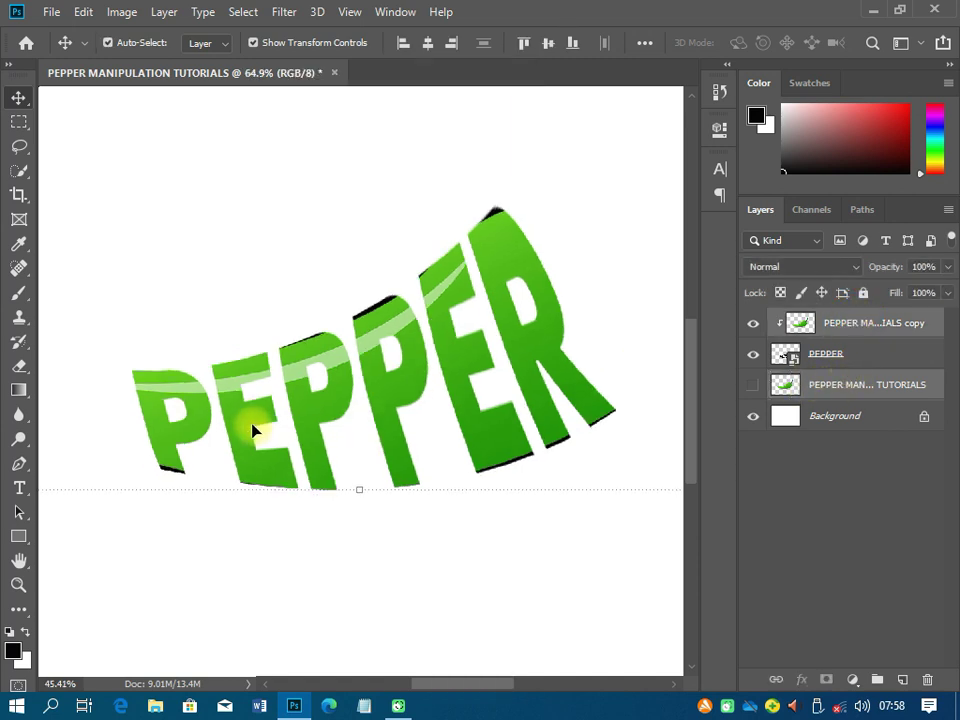
{"action": "scroll", "coordinate": [252, 430], "scroll_direction": "down", "scroll_amount": 4}
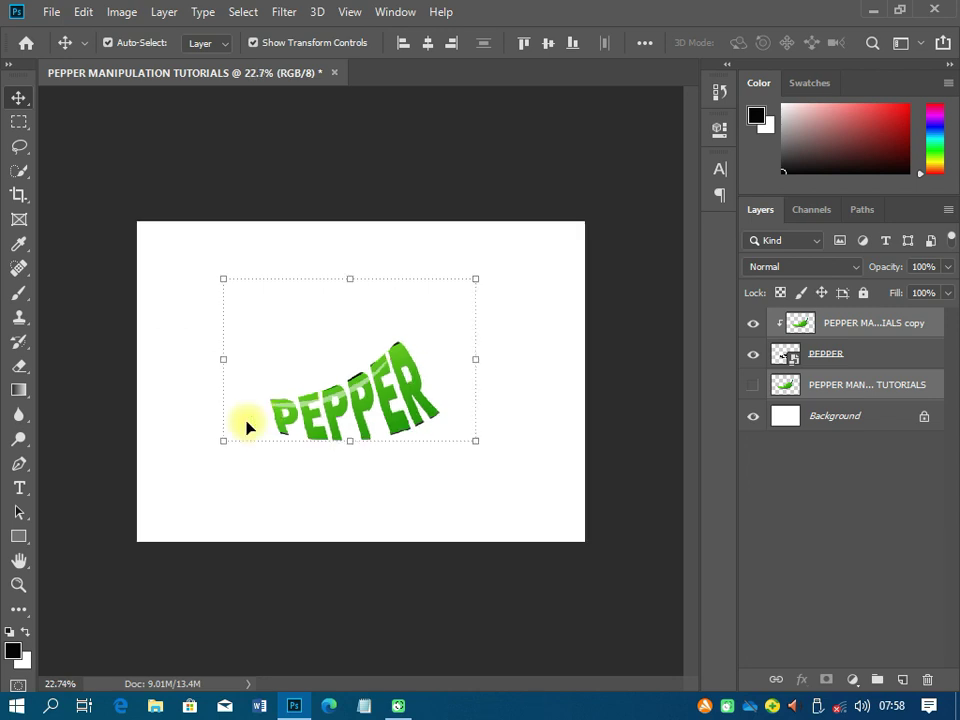
- Scale the chili-textured PEPPER text from its centre to 112.44% and nudge it slightly upward
{"action": "left_click", "coordinate": [476, 442], "text": "alt"}
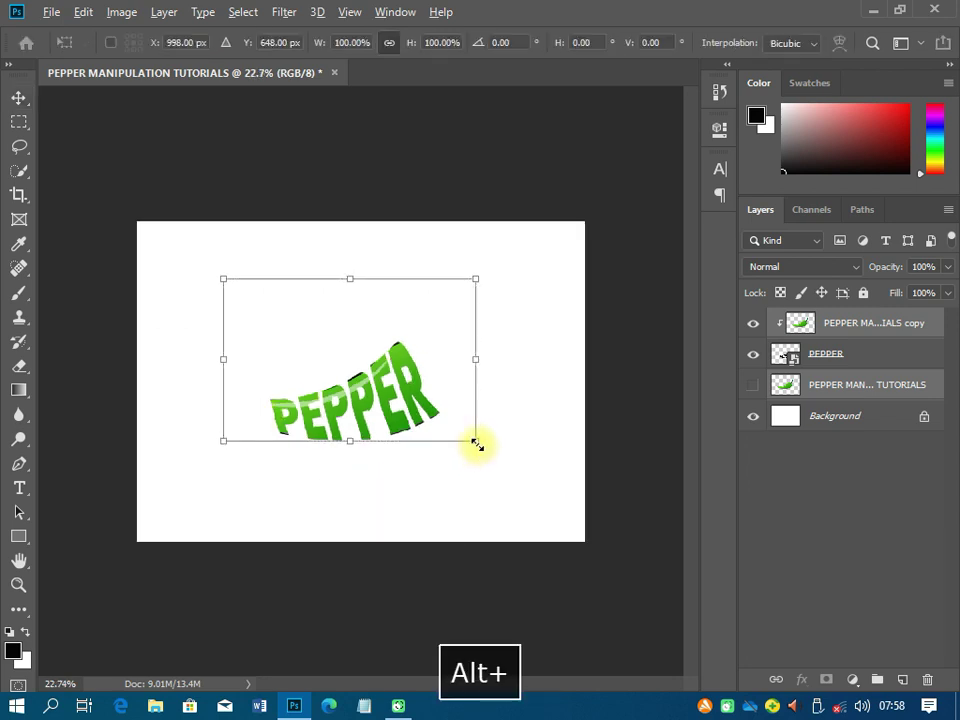
{"action": "left_click_drag", "start_coordinate": [476, 443], "coordinate": [490, 462]}
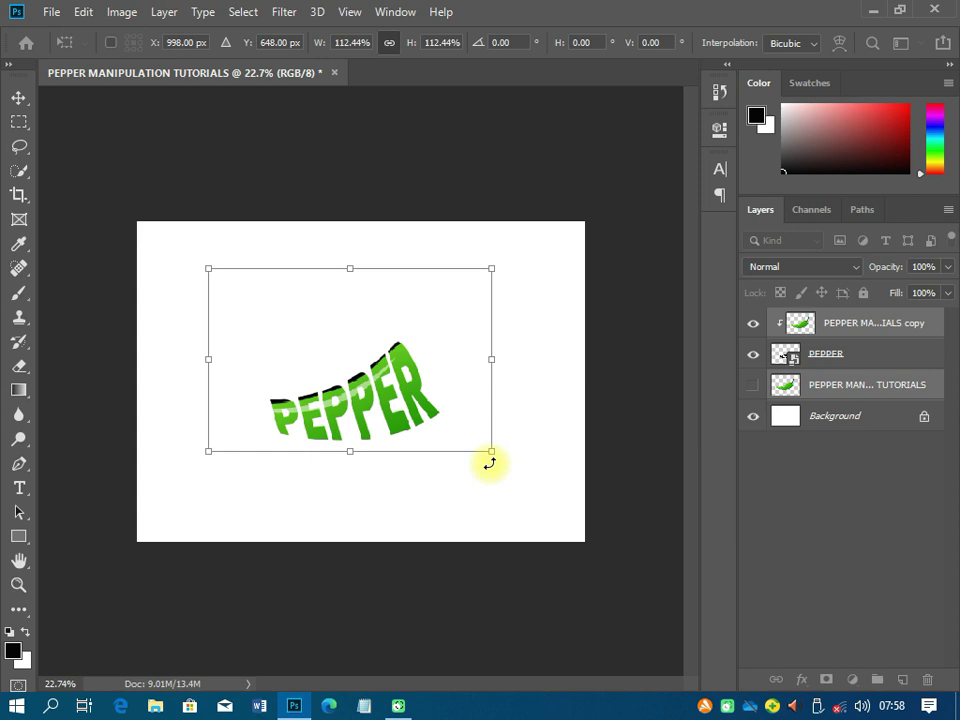
{"action": "key", "text": "Up"}
{"action": "key", "text": "Up"}
{"action": "key", "text": "Up"}
{"action": "key", "text": "Up"}
{"action": "key", "text": "Up"}
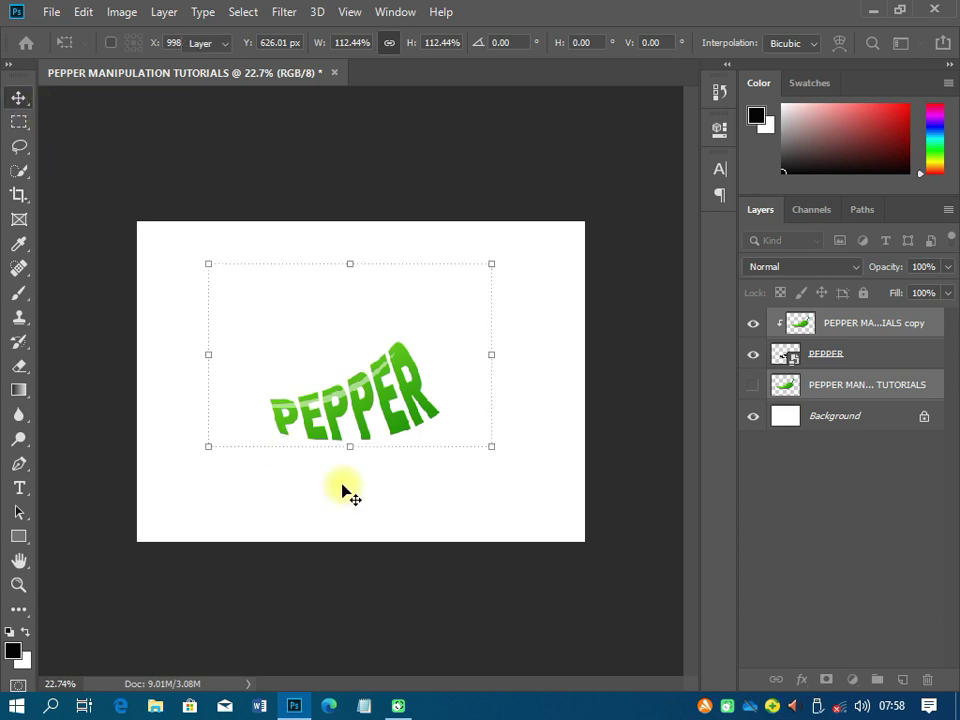
{"action": "key", "text": "Return"}
{"action": "scroll", "coordinate": [350, 486], "scroll_direction": "up", "scroll_amount": 3}
{"action": "scroll", "coordinate": [352, 478], "scroll_direction": "up", "scroll_amount": 3}
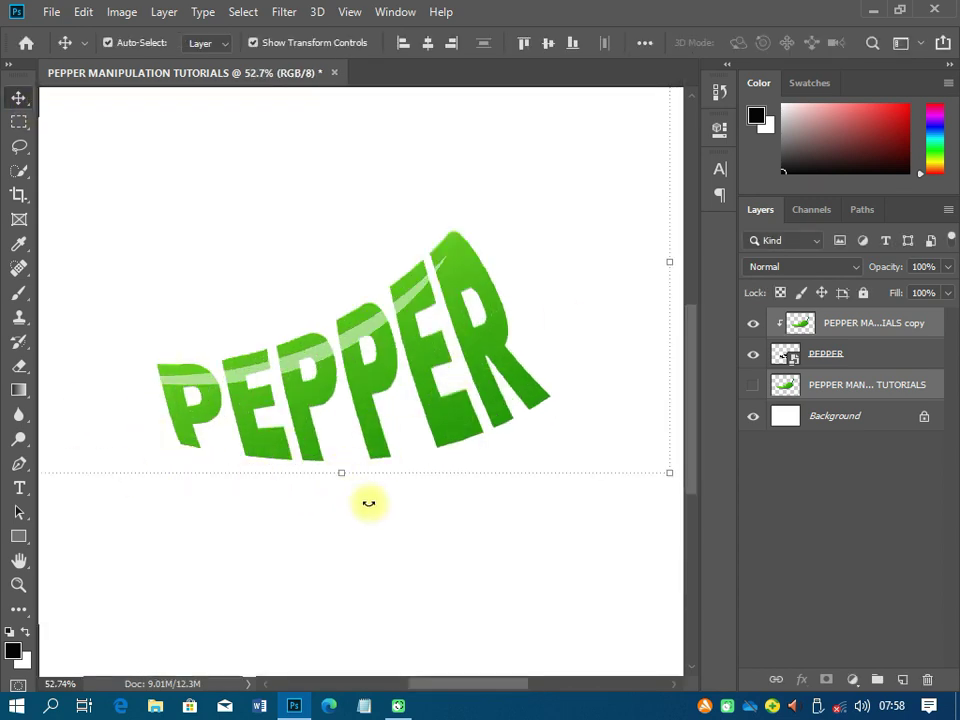
- Show the original chili again, toggle its visibility to compare, then select that layer
{"action": "scroll", "coordinate": [369, 503], "scroll_direction": "down", "scroll_amount": 3}
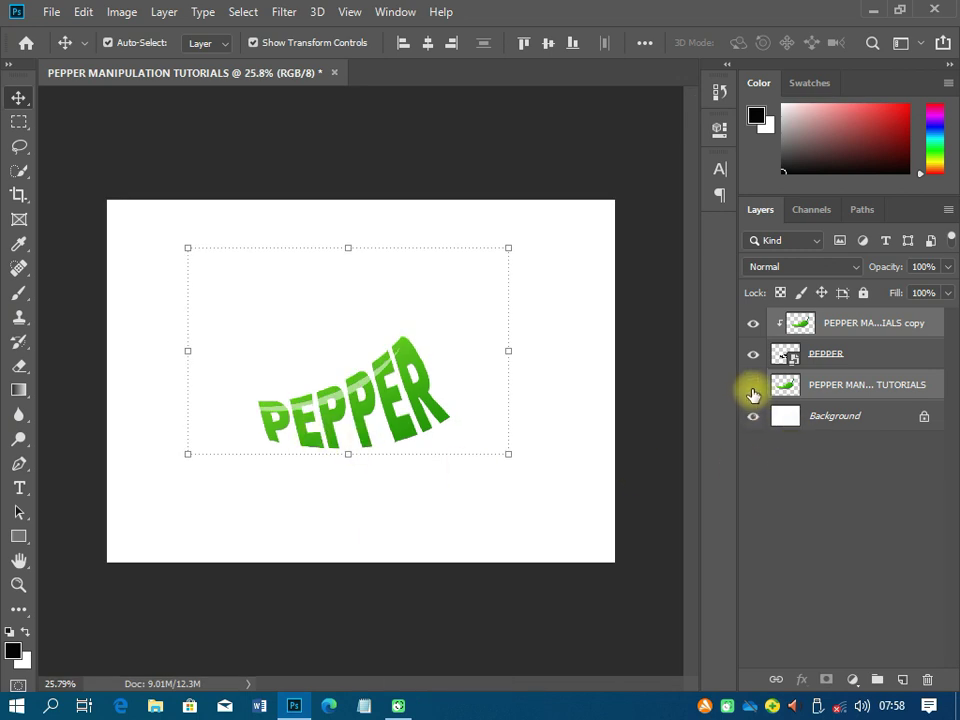
{"action": "left_click", "coordinate": [753, 386]}
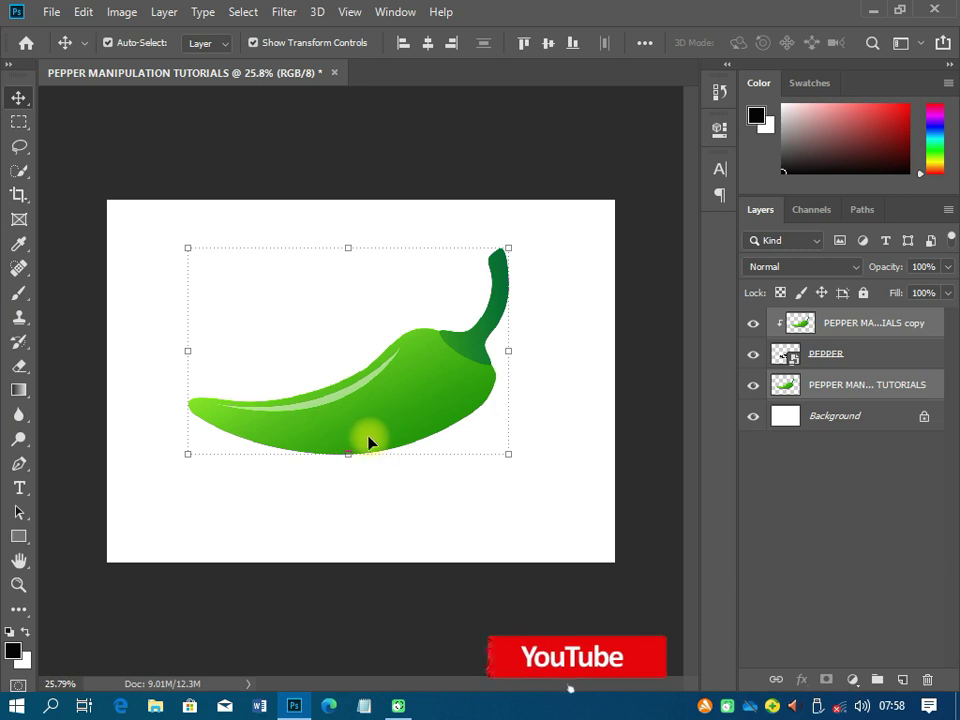
{"action": "left_click", "coordinate": [332, 240]}
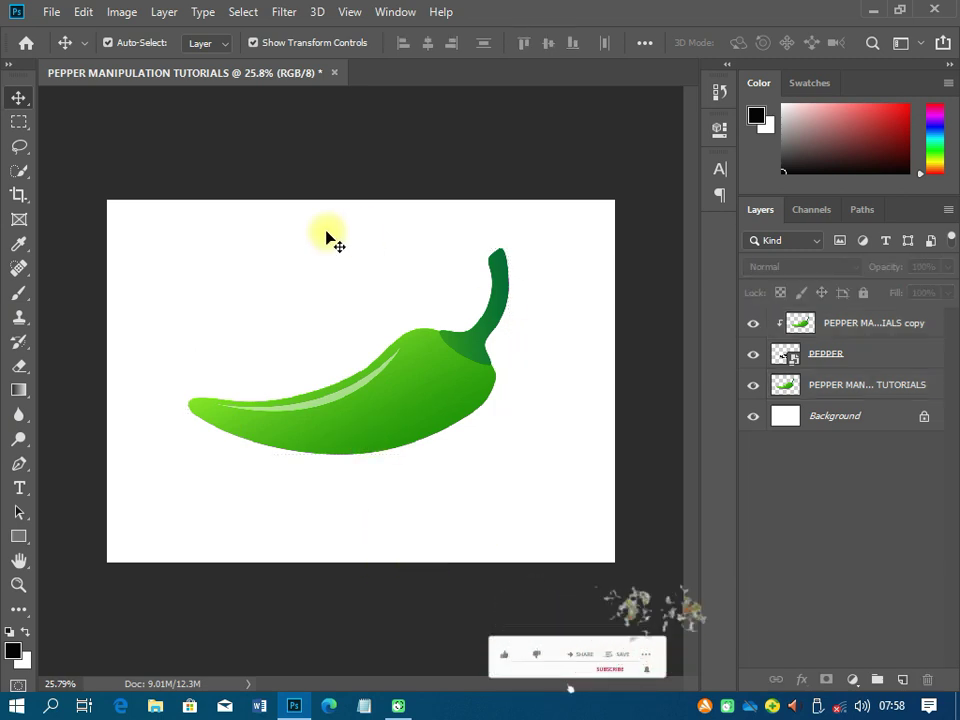
{"action": "left_click", "coordinate": [793, 328]}
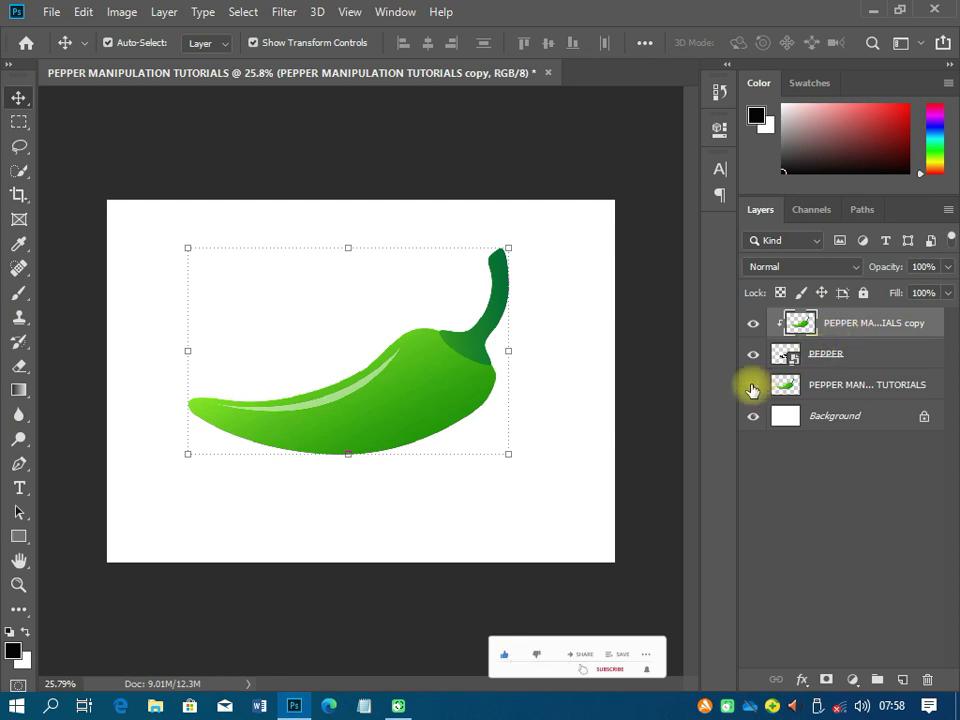
{"action": "left_click", "coordinate": [762, 388]}
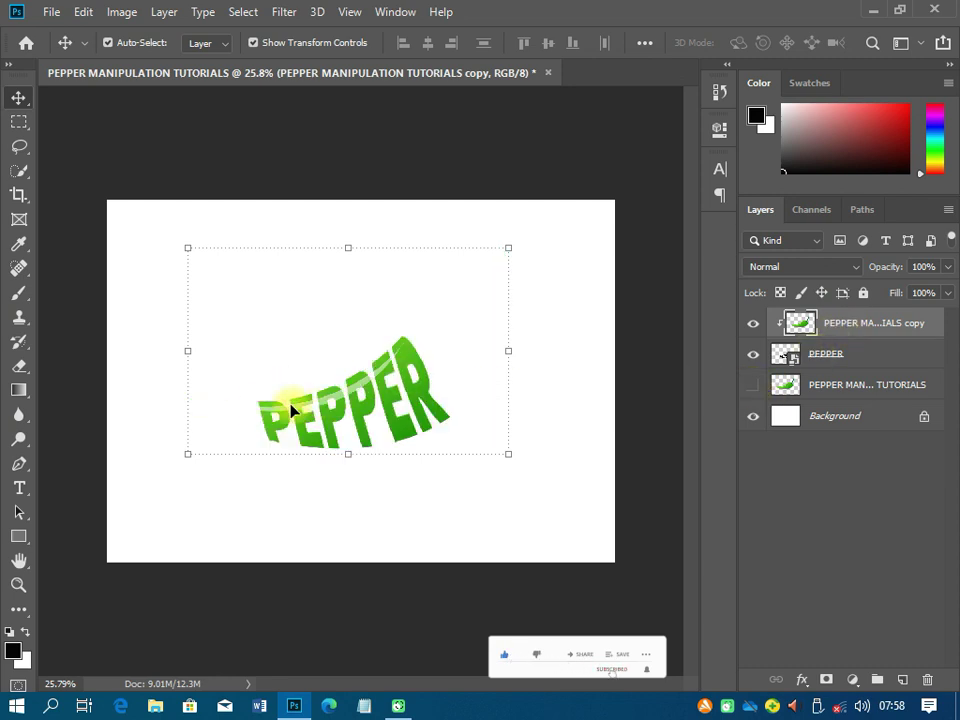
{"action": "left_click", "coordinate": [754, 387]}
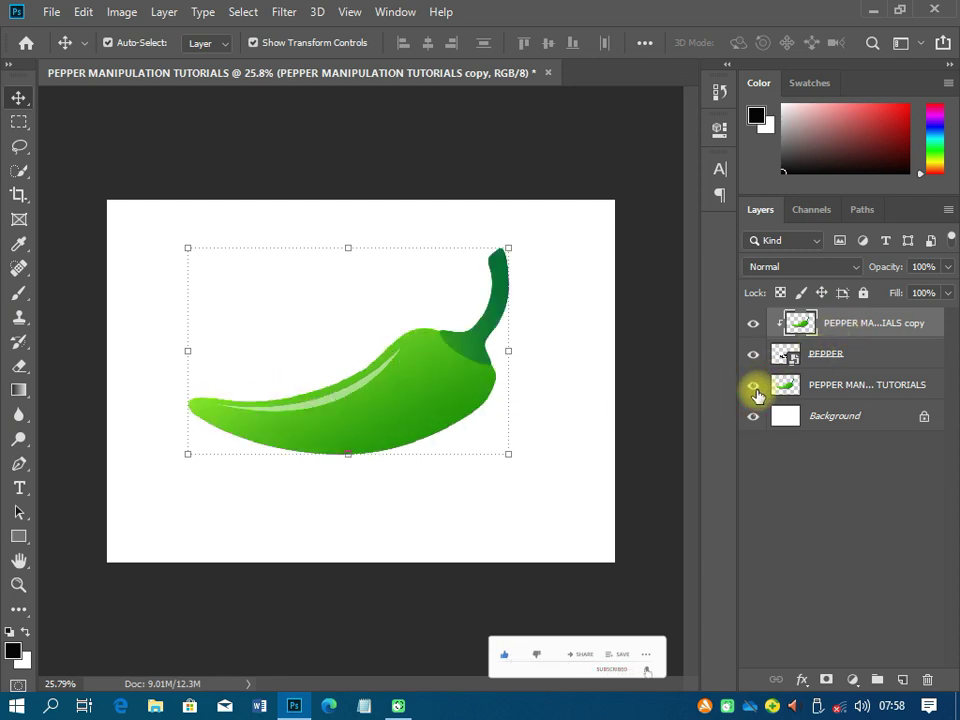
{"action": "left_click", "coordinate": [824, 388]}
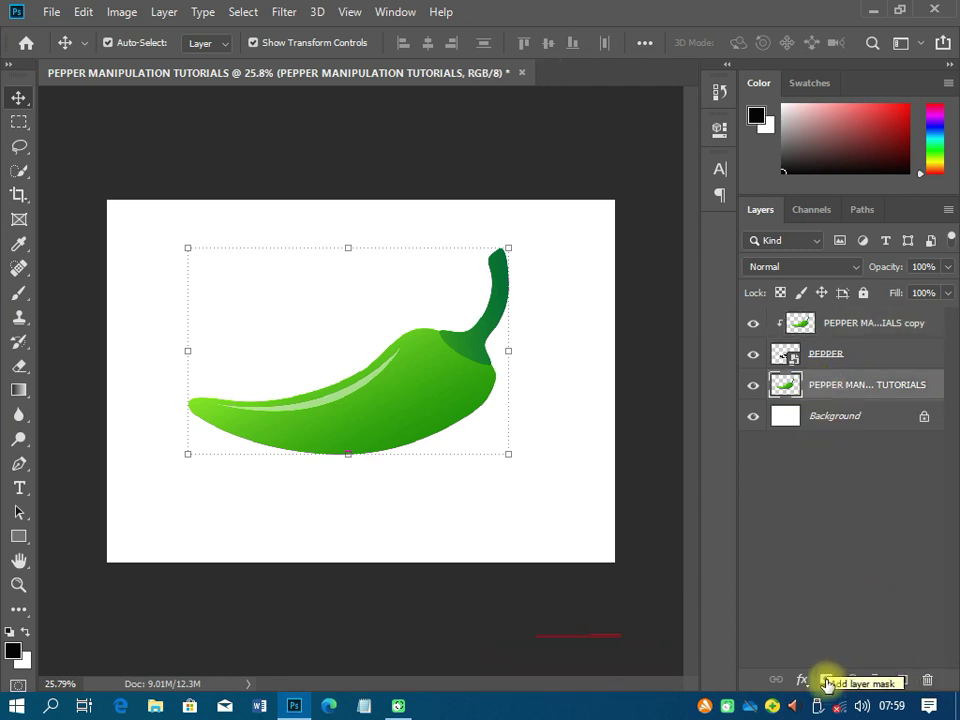
- Add a layer mask to the original chili layer and invert it to black with Ctrl+I
{"action": "left_click", "coordinate": [826, 681]}
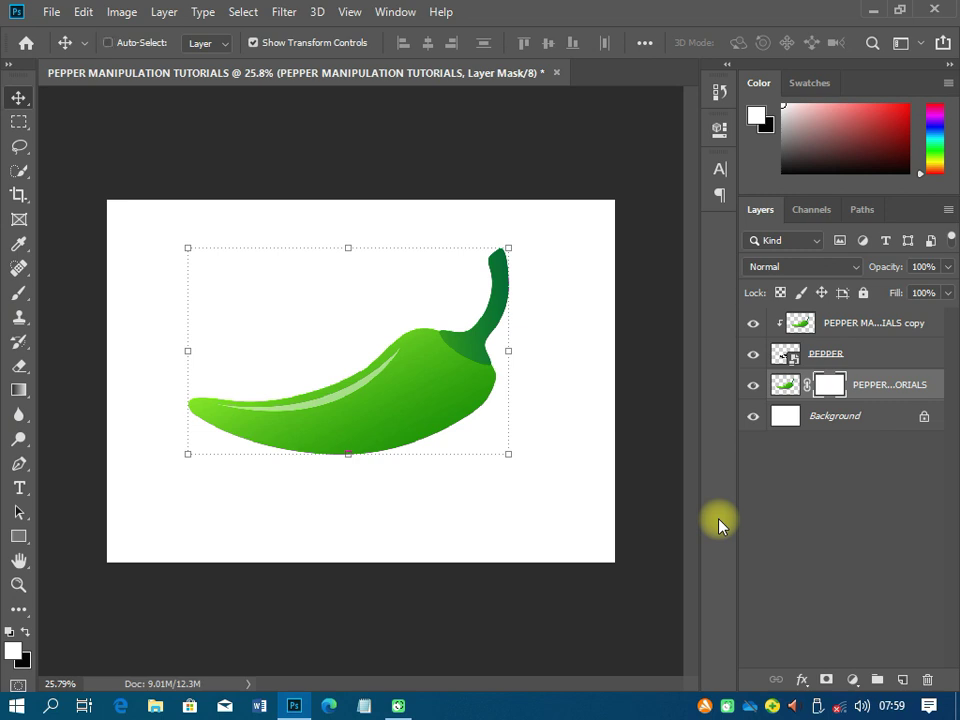
{"action": "key", "text": "ctrl+i"}
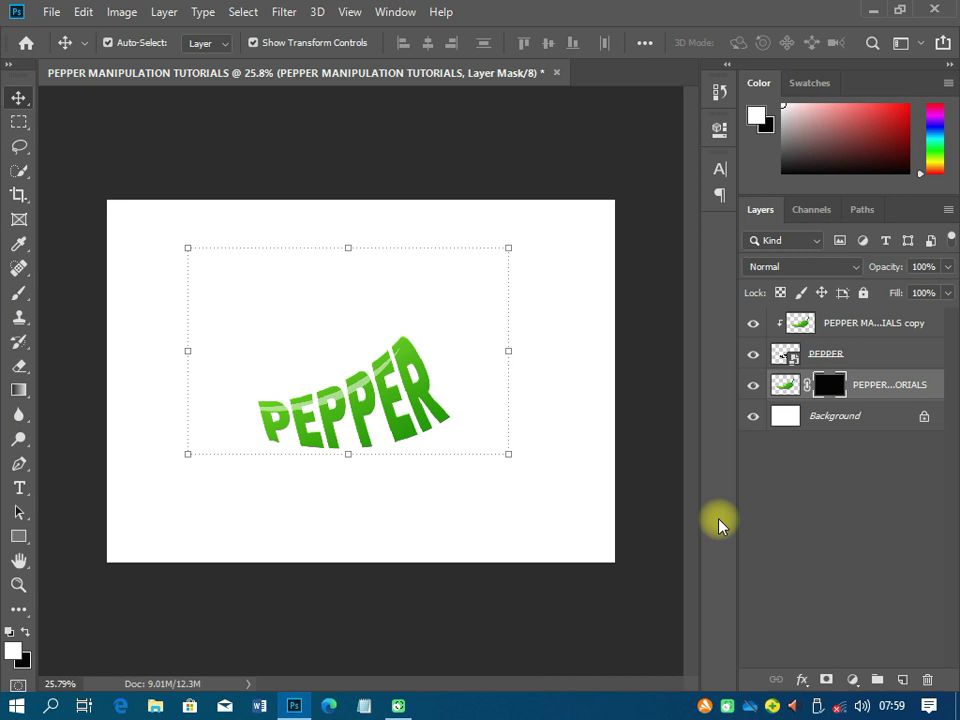
{"action": "left_click", "coordinate": [254, 14]}
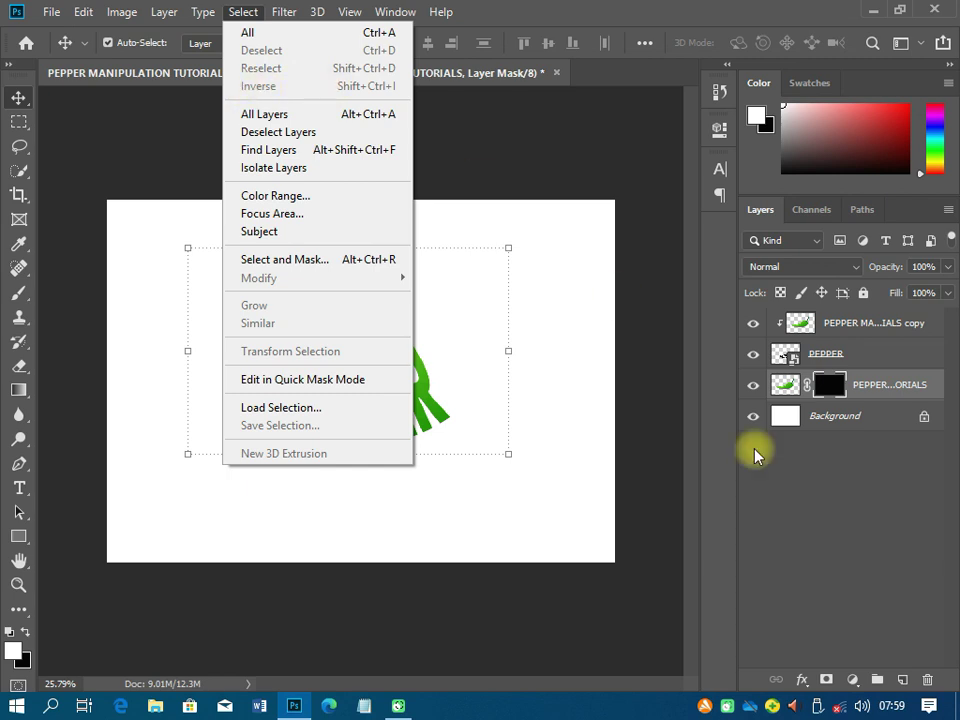
- Deselect layers and target the chili layer's mask thumbnail for painting
{"action": "left_click", "coordinate": [343, 349]}
{"action": "left_click", "coordinate": [364, 471]}
{"action": "key", "text": "ctrl+plus"}
{"action": "scroll", "coordinate": [350, 460], "scroll_direction": "up", "scroll_amount": 1}
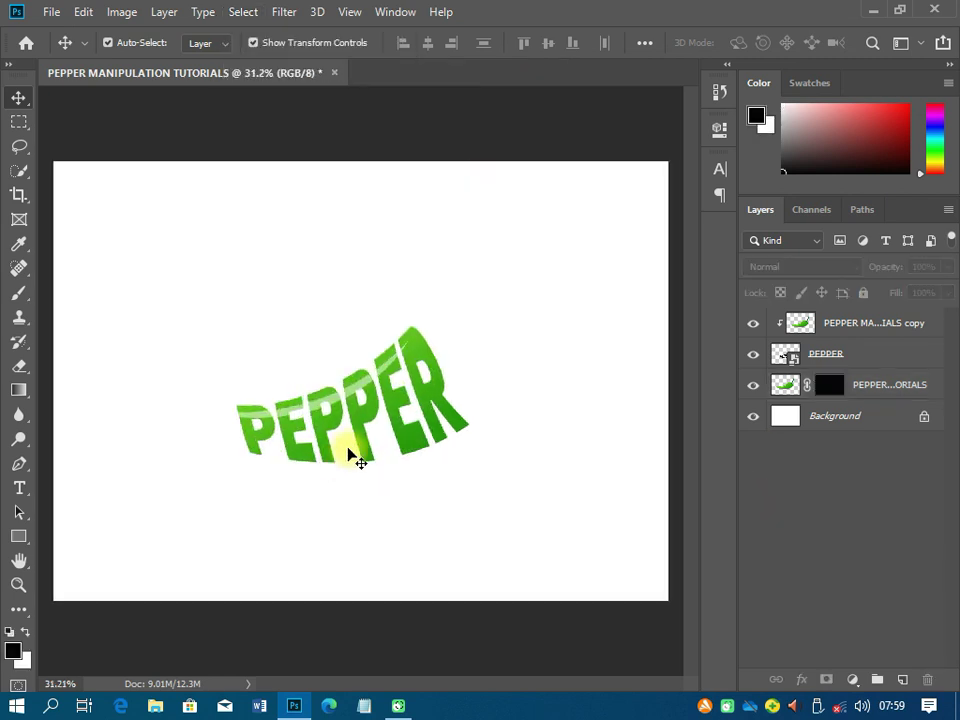
{"action": "scroll", "coordinate": [354, 454], "scroll_direction": "down", "scroll_amount": 2}
{"action": "scroll", "coordinate": [579, 444], "scroll_direction": "up", "scroll_amount": 3}
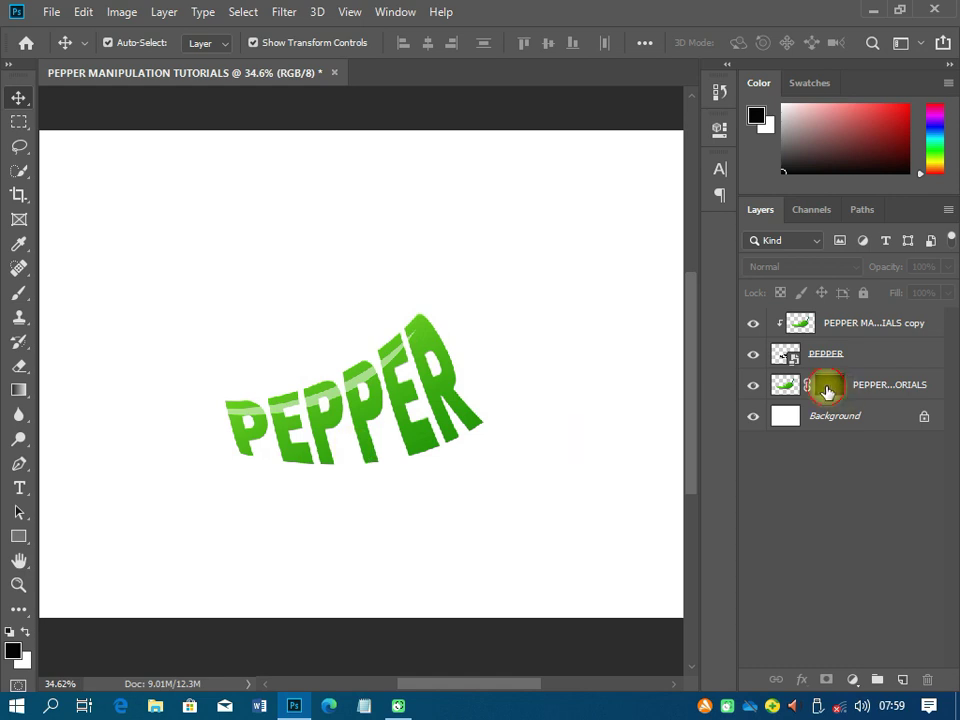
{"action": "left_click", "coordinate": [829, 390]}
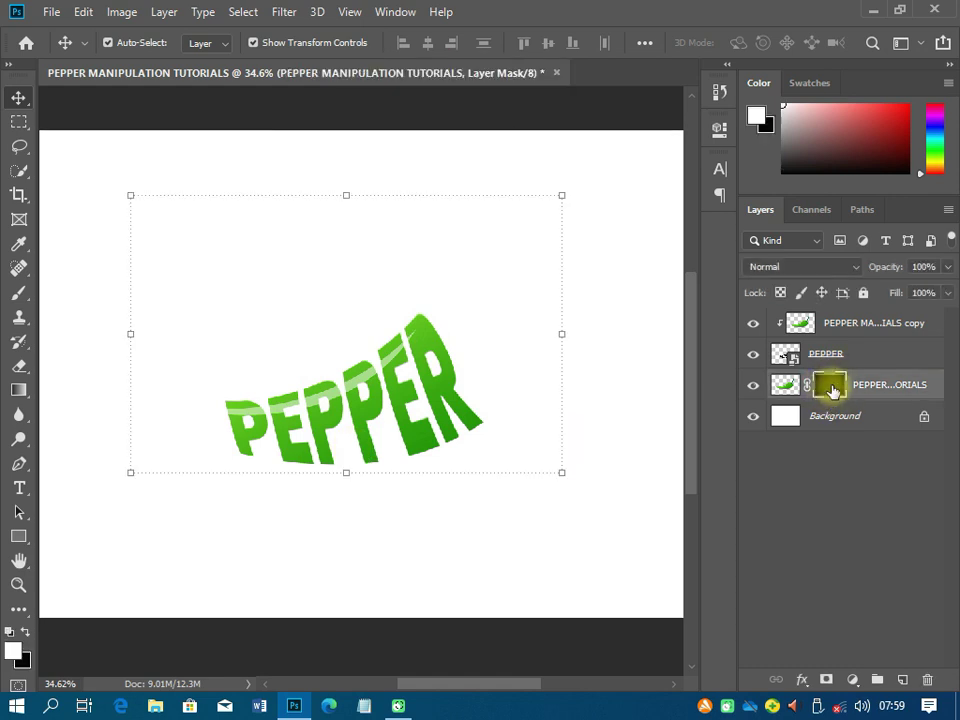
- Choose the Brush Tool with the Hard Round preset from General Brushes
{"action": "left_click", "coordinate": [19, 292]}
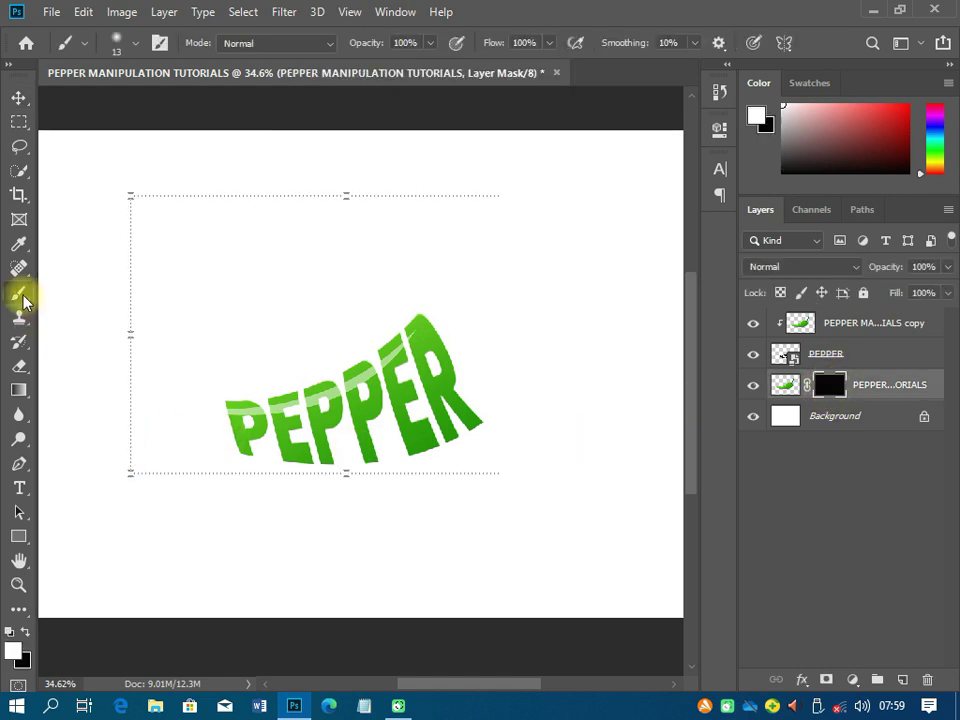
{"action": "right_click", "coordinate": [21, 298]}
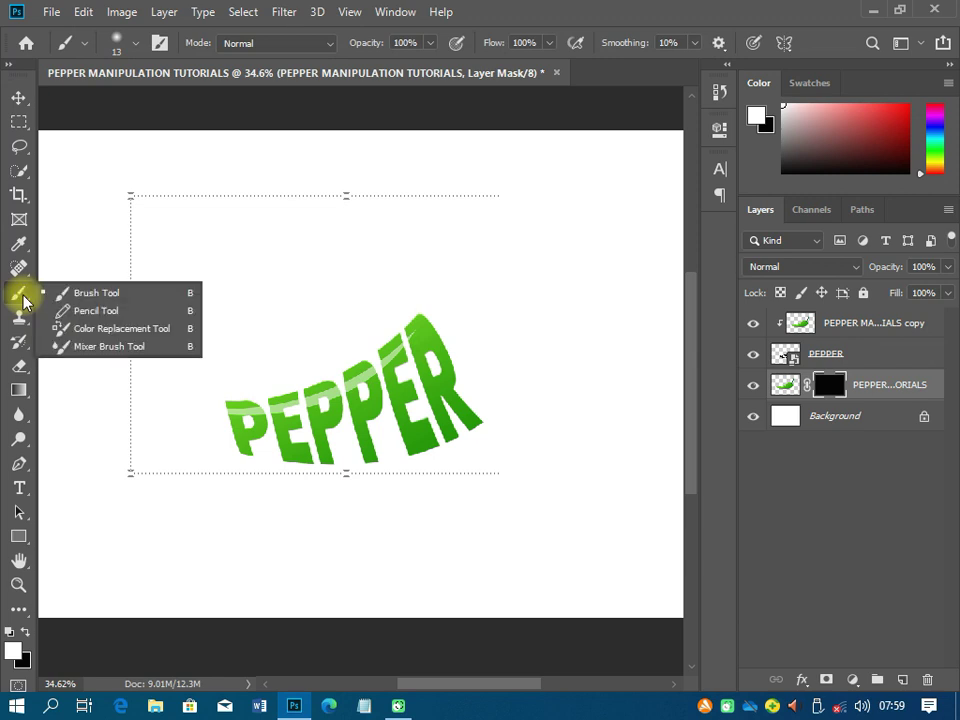
{"action": "left_click", "coordinate": [80, 294]}
{"action": "left_click", "coordinate": [135, 43]}
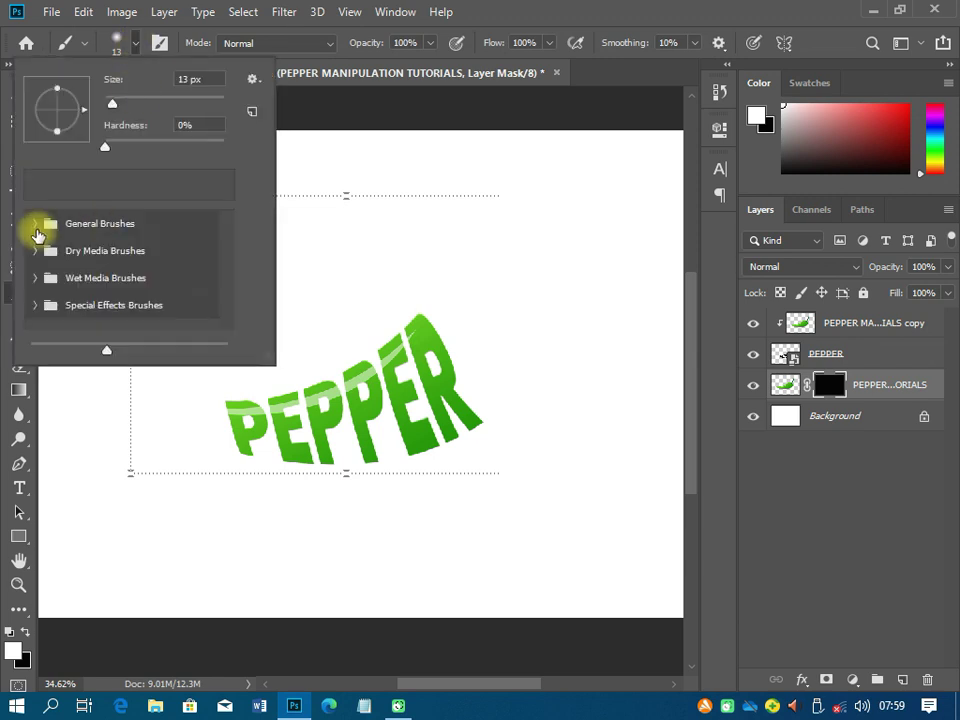
{"action": "left_click", "coordinate": [41, 226]}
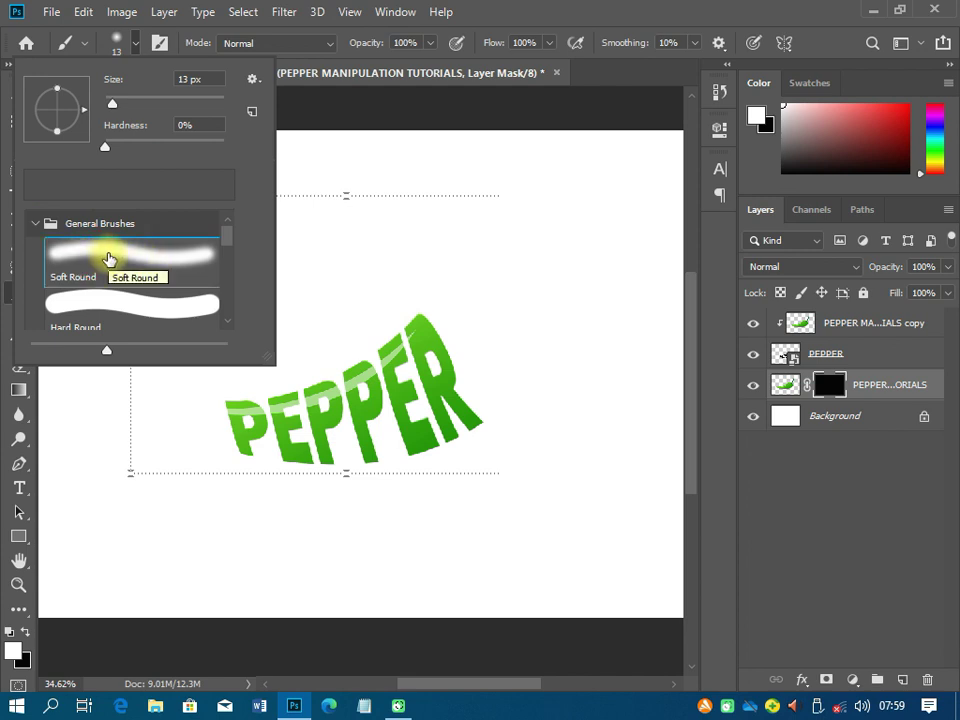
{"action": "left_click", "coordinate": [105, 302]}
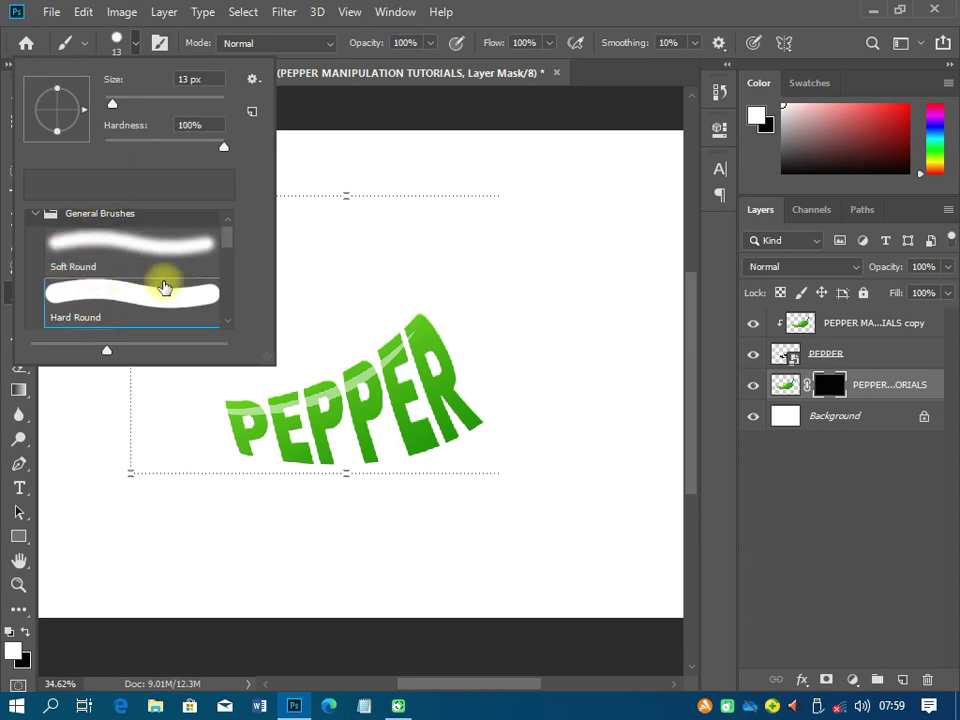
{"action": "left_click", "coordinate": [424, 193]}
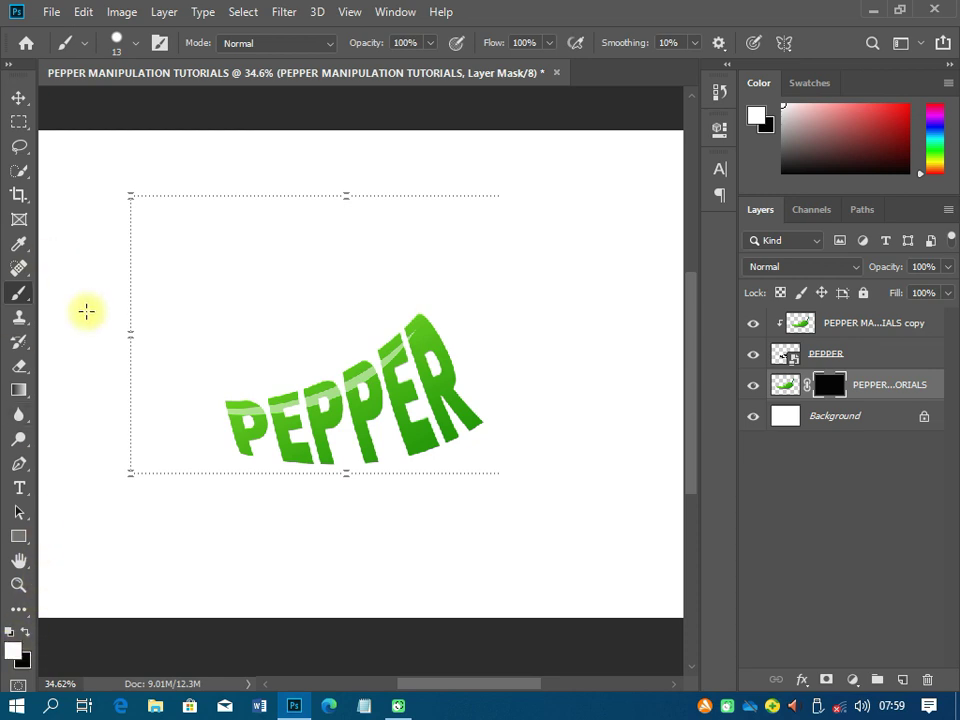
- Set the brush to 39 px and paint white on the mask around the R and its tail
{"action": "key", "text": "Caps_Lock"}
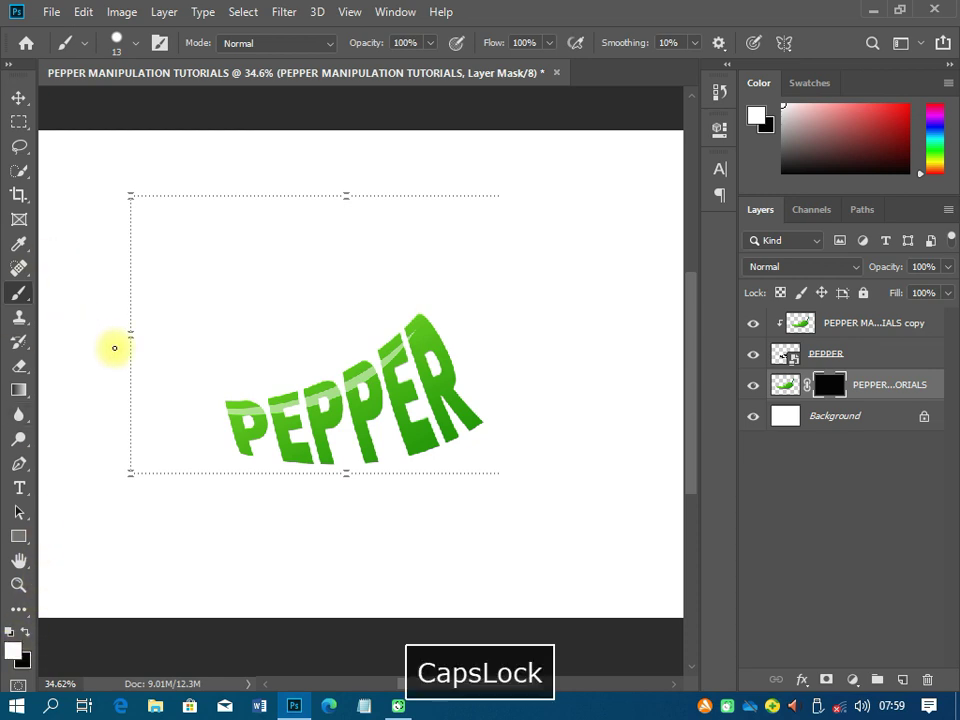
{"action": "scroll", "coordinate": [465, 370], "scroll_direction": "up", "scroll_amount": 6}
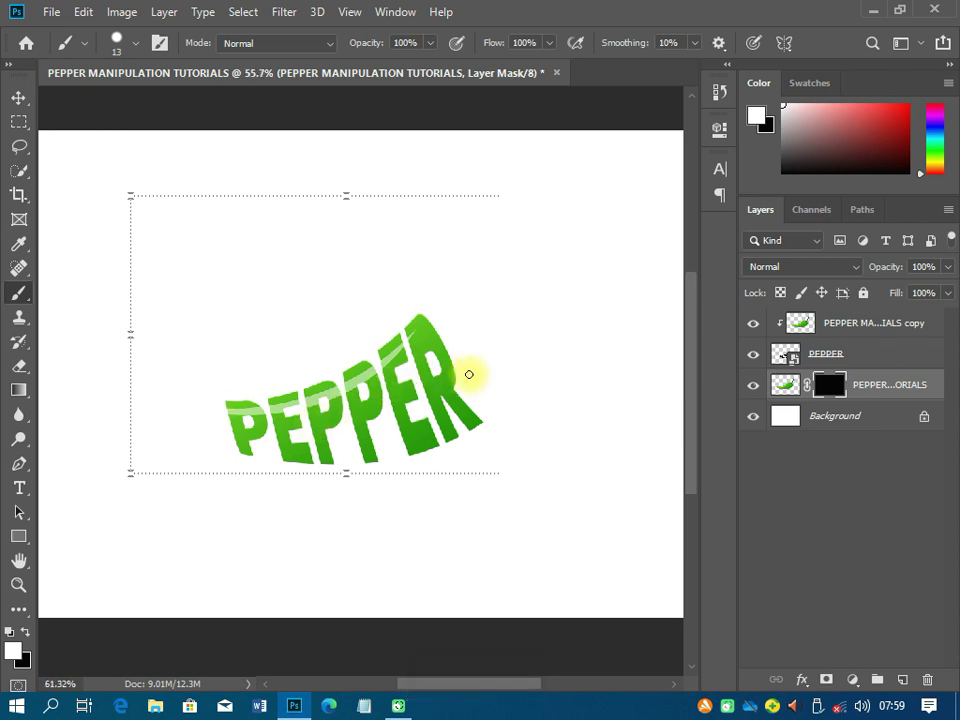
{"action": "left_click", "coordinate": [140, 48]}
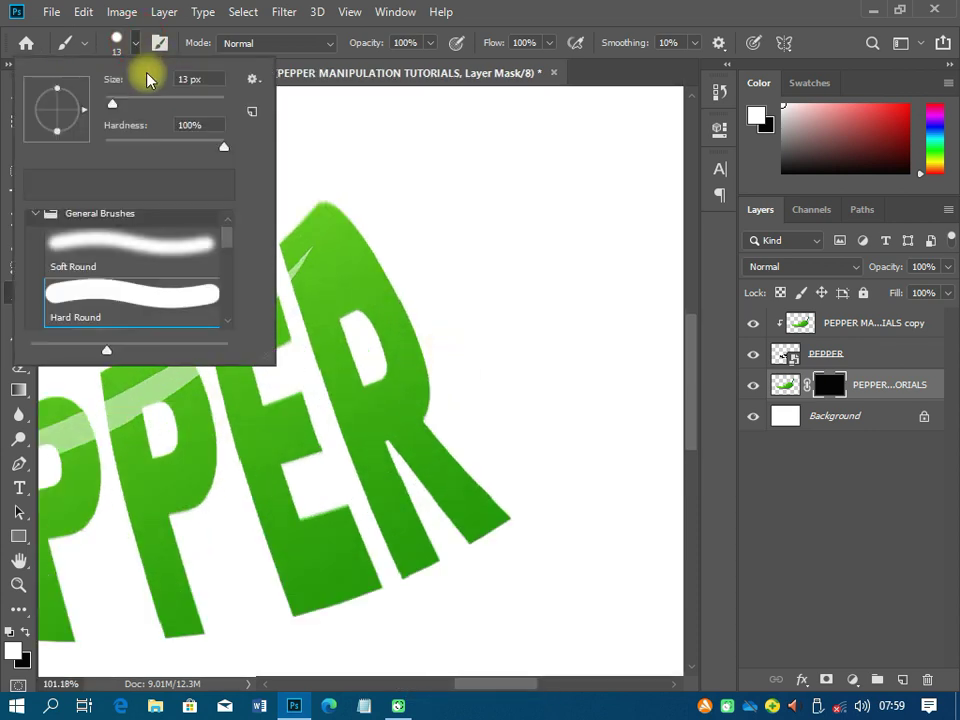
{"action": "left_click_drag", "start_coordinate": [122, 101], "coordinate": [128, 101]}
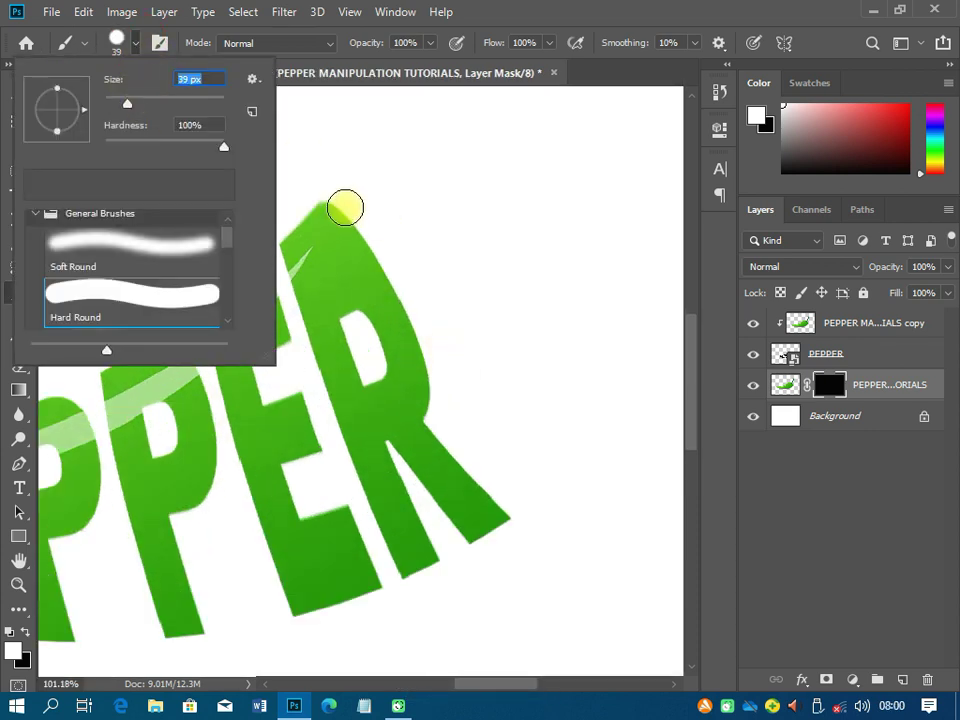
{"action": "left_click_drag", "start_coordinate": [345, 208], "coordinate": [531, 497]}
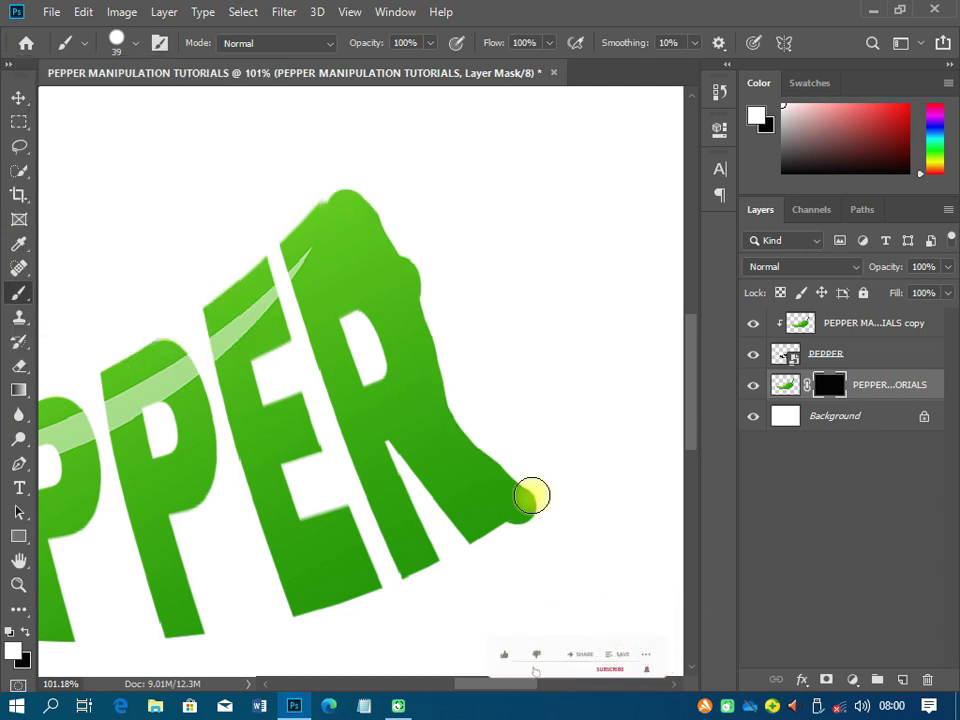
{"action": "mouse_move", "coordinate": [531, 497]}
{"action": "left_mouse_down"}
{"action": "mouse_move", "coordinate": [436, 383]}
{"action": "mouse_move", "coordinate": [430, 333]}
{"action": "mouse_move", "coordinate": [458, 363]}
{"action": "mouse_move", "coordinate": [534, 332]}
{"action": "left_mouse_up"}
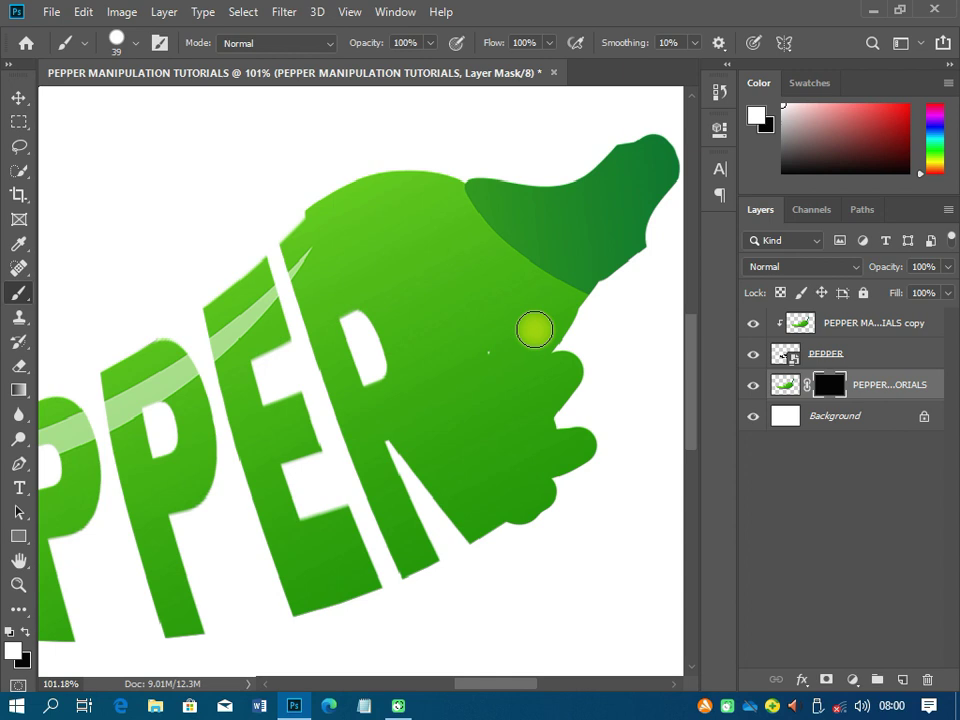
{"action": "scroll", "coordinate": [534, 330], "scroll_direction": "down", "scroll_amount": 5}
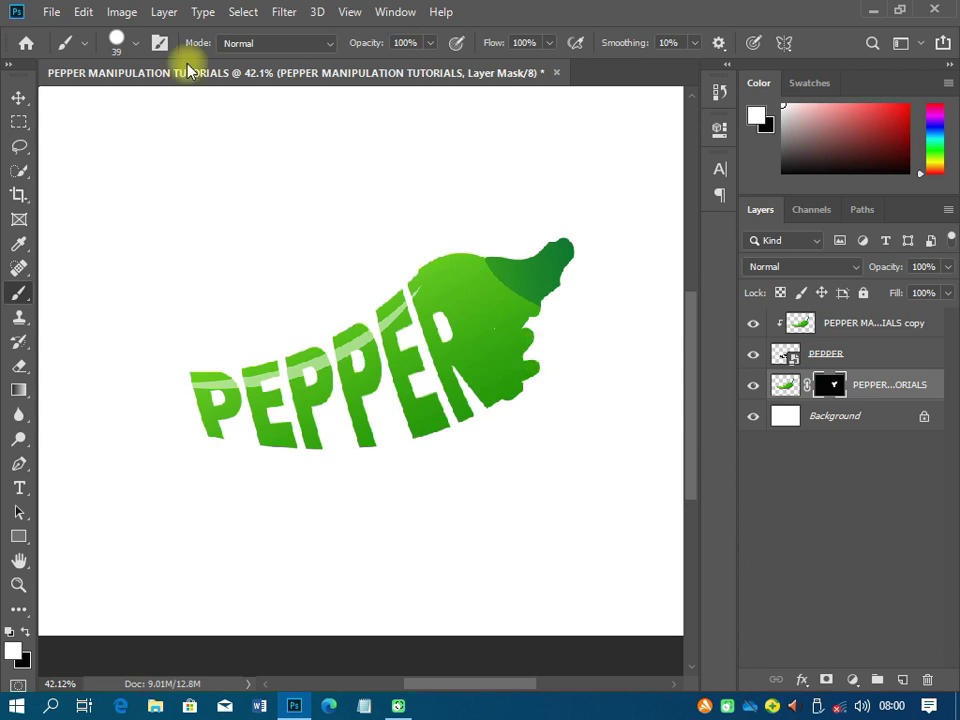
- With a 100 px brush, paint the chili's stem, left tail and lower edge back in
{"action": "left_click", "coordinate": [137, 43]}
{"action": "type", "text": "100"}
{"action": "key", "text": "Return"}
{"action": "mouse_move", "coordinate": [596, 195]}
{"action": "left_mouse_down"}
{"action": "mouse_move", "coordinate": [553, 315]}
{"action": "mouse_move", "coordinate": [583, 130]}
{"action": "left_mouse_up"}
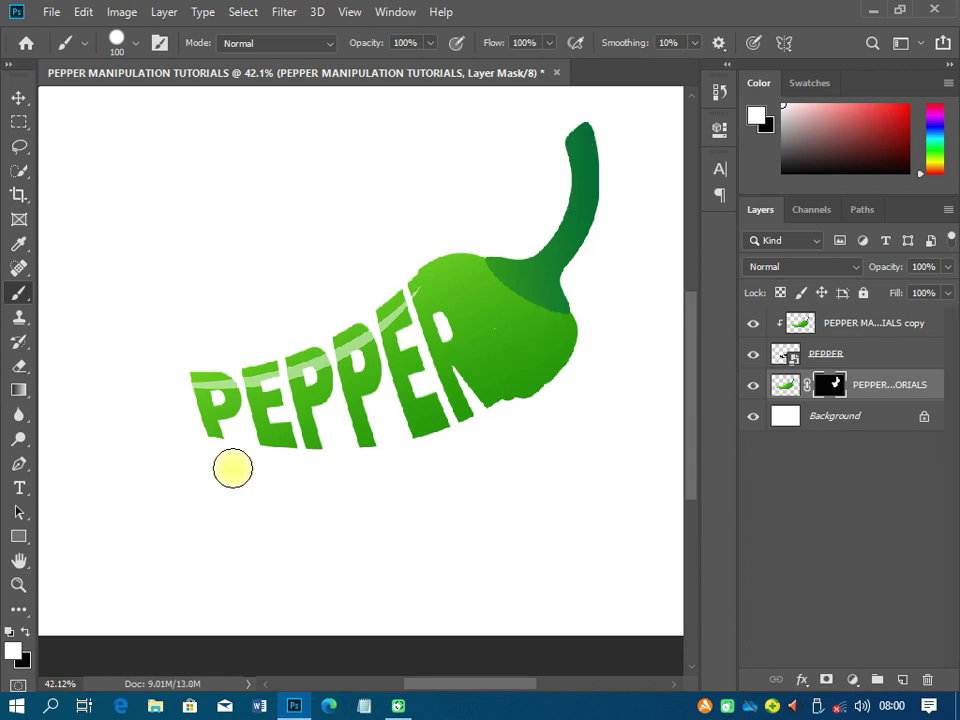
{"action": "left_click_drag", "start_coordinate": [144, 392], "coordinate": [202, 441]}
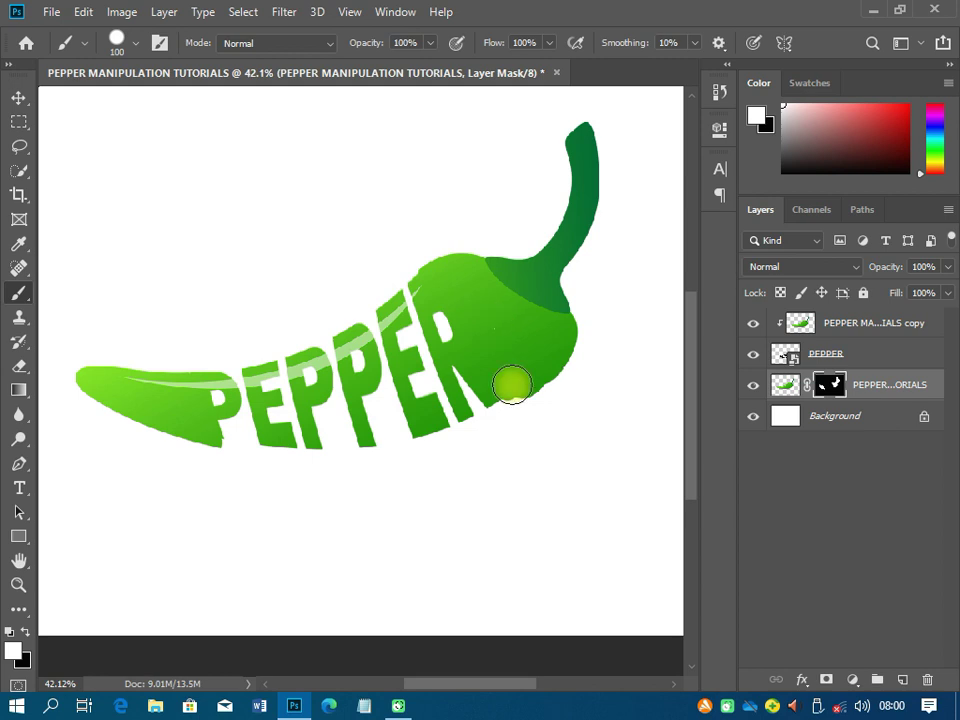
{"action": "left_click_drag", "start_coordinate": [511, 384], "coordinate": [501, 387]}
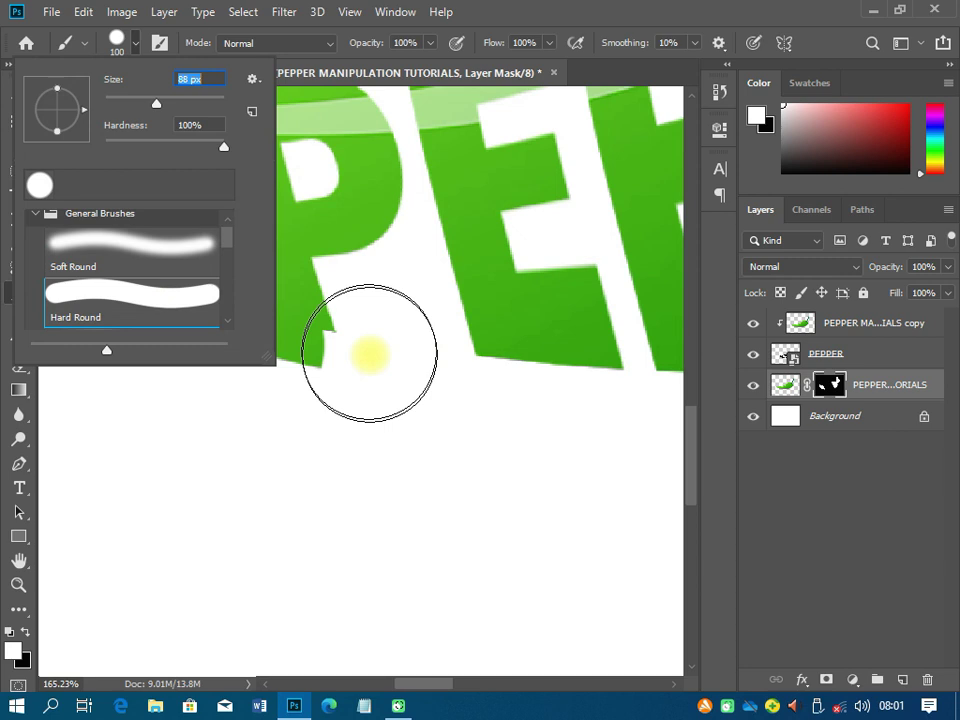
- With a 15 px black brush, mask chili along the R's edge, then fit the image on screen
{"action": "type", "text": "15"}
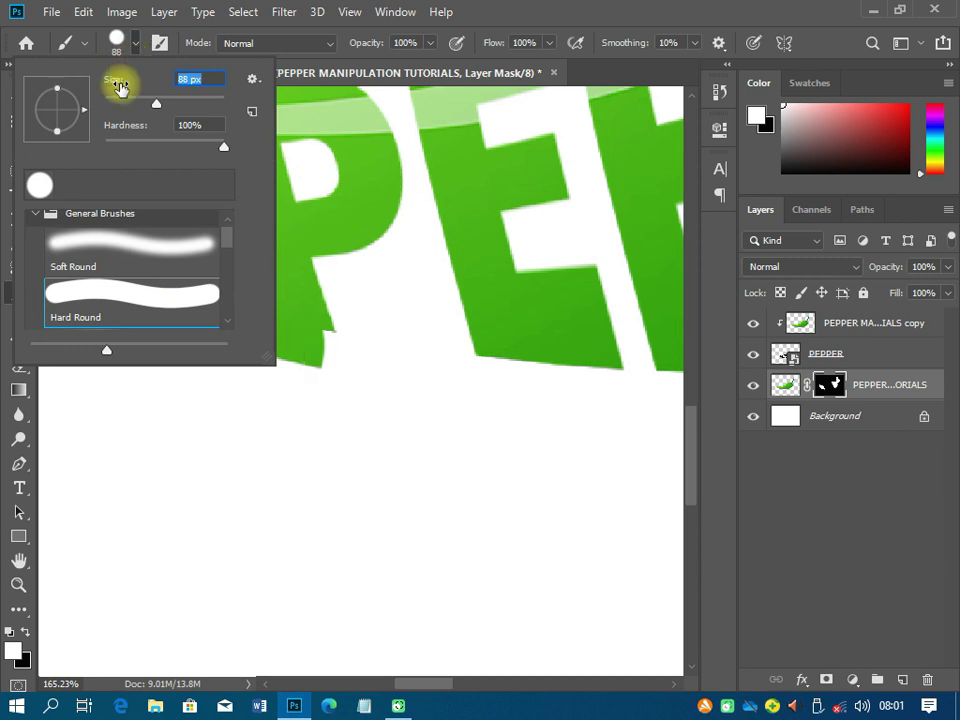
{"action": "key", "text": "Return"}
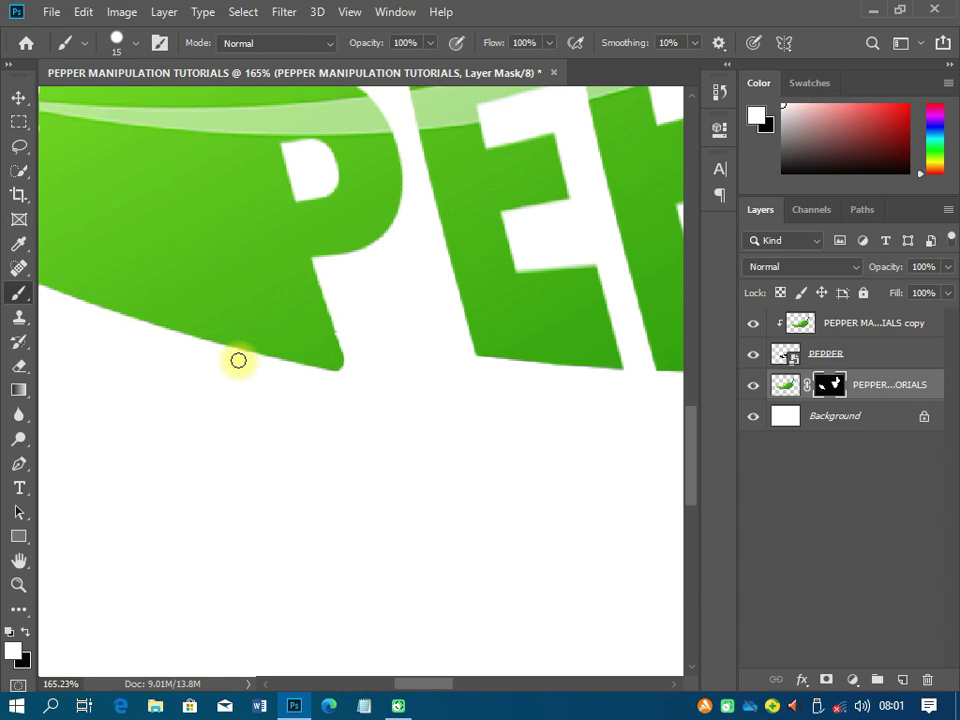
{"action": "scroll", "coordinate": [238, 360], "scroll_direction": "down", "scroll_amount": 3}
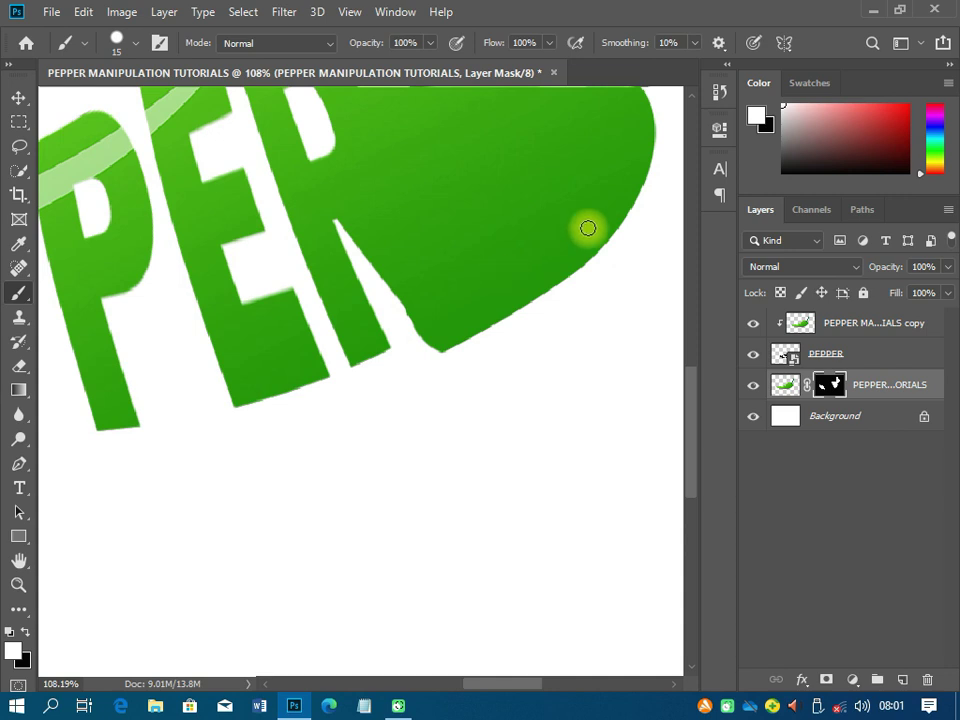
{"action": "mouse_move", "coordinate": [588, 228]}
{"action": "left_mouse_down"}
{"action": "mouse_move", "coordinate": [509, 269]}
{"action": "mouse_move", "coordinate": [473, 282]}
{"action": "mouse_move", "coordinate": [469, 272]}
{"action": "mouse_move", "coordinate": [440, 330]}
{"action": "left_mouse_up"}
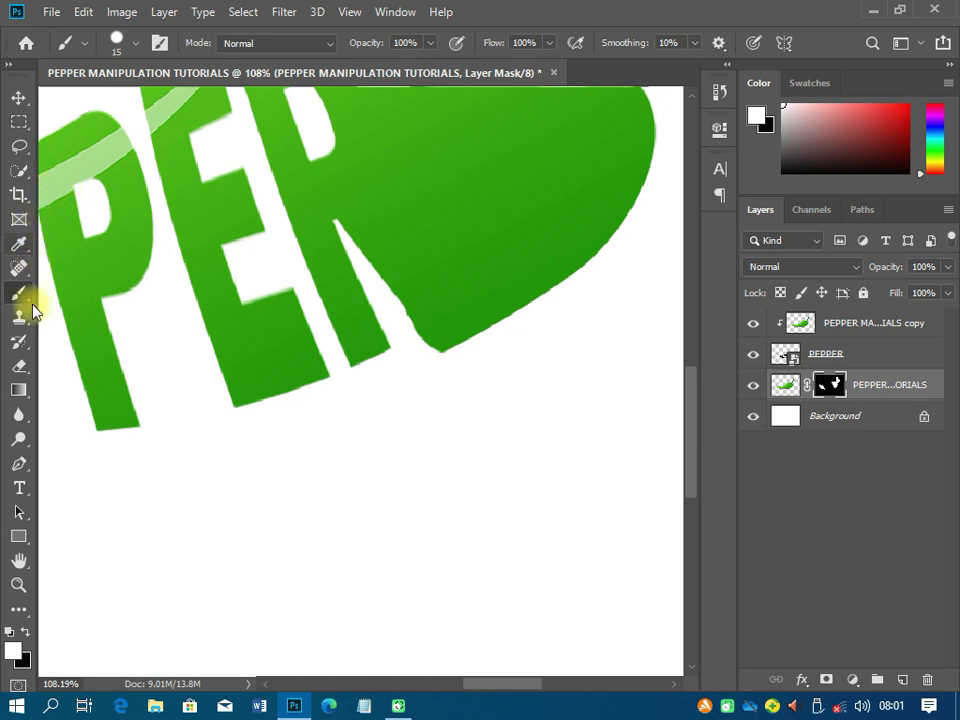
{"action": "left_click", "coordinate": [26, 635]}
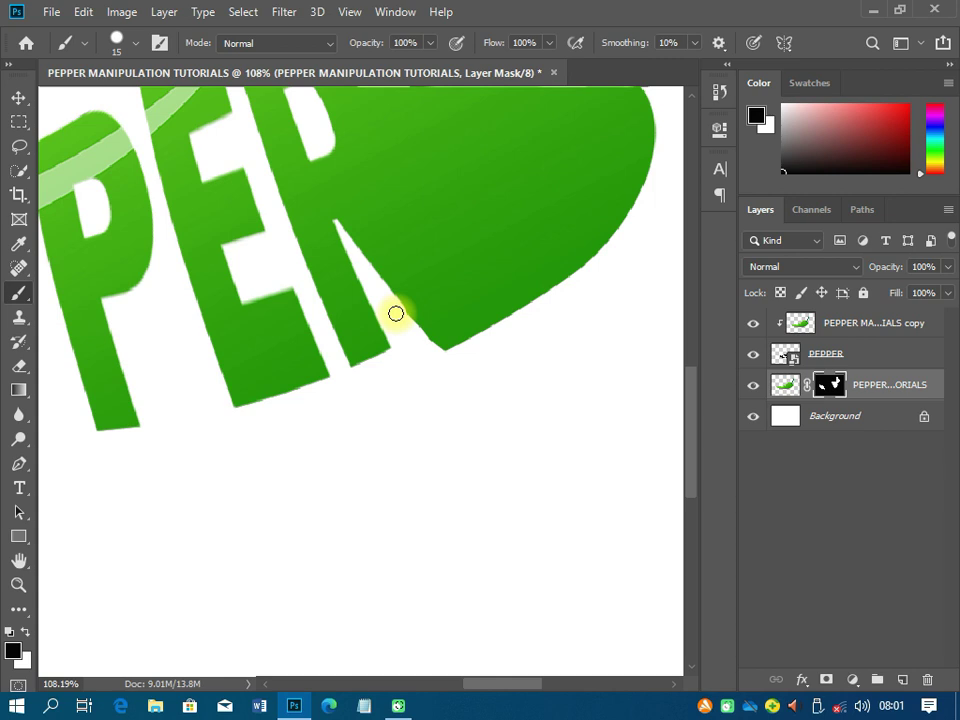
{"action": "left_click_drag", "start_coordinate": [396, 312], "coordinate": [426, 346]}
{"action": "key", "text": "ctrl+0"}
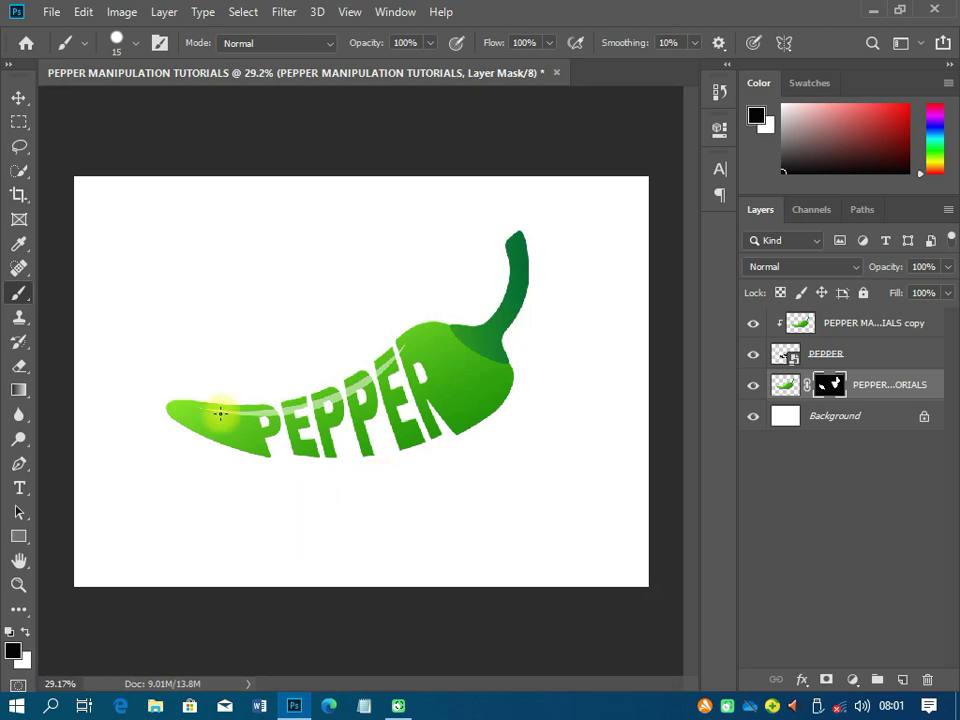
- Draw a flat black ellipse under the chili above the Background and rasterize the Ellipse 1 layer
{"action": "left_click", "coordinate": [17, 101]}
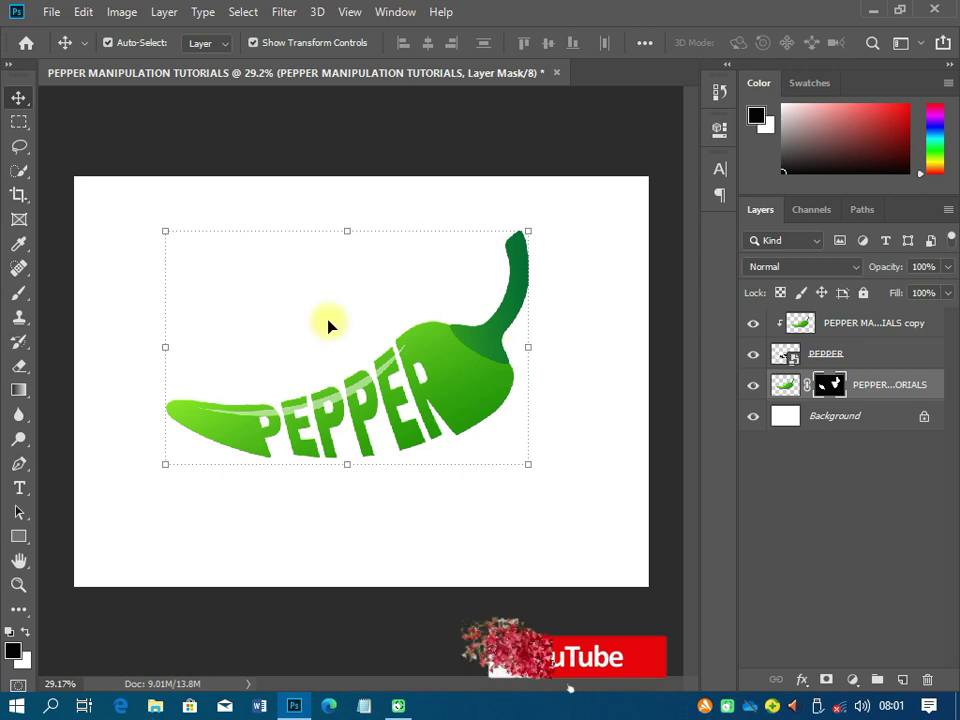
{"action": "left_click", "coordinate": [821, 415]}
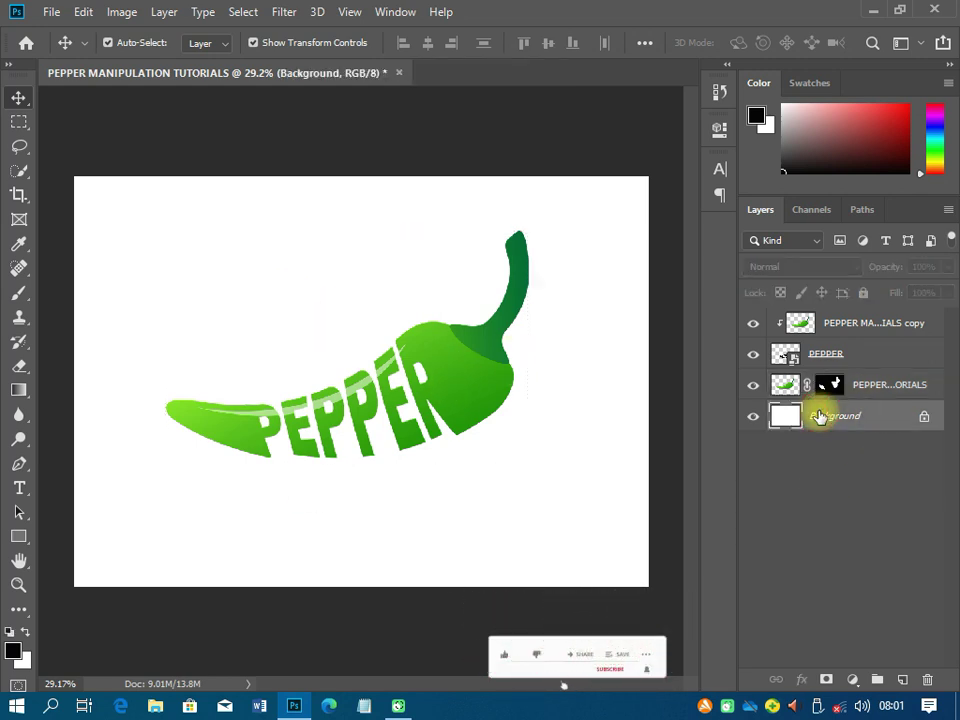
{"action": "left_click", "coordinate": [19, 537]}
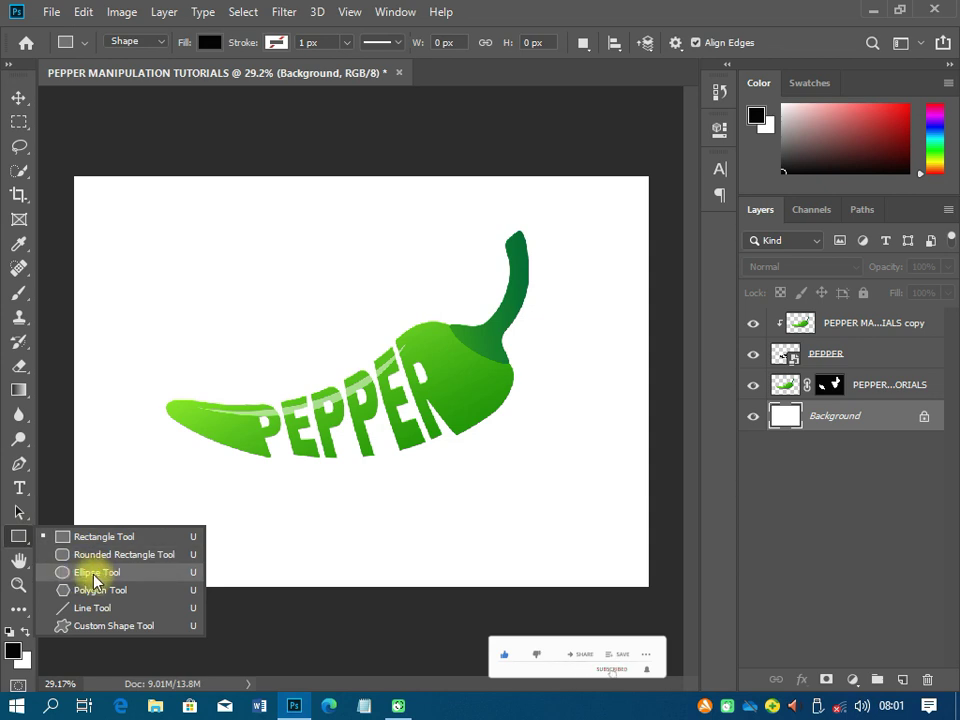
{"action": "left_click", "coordinate": [95, 578]}
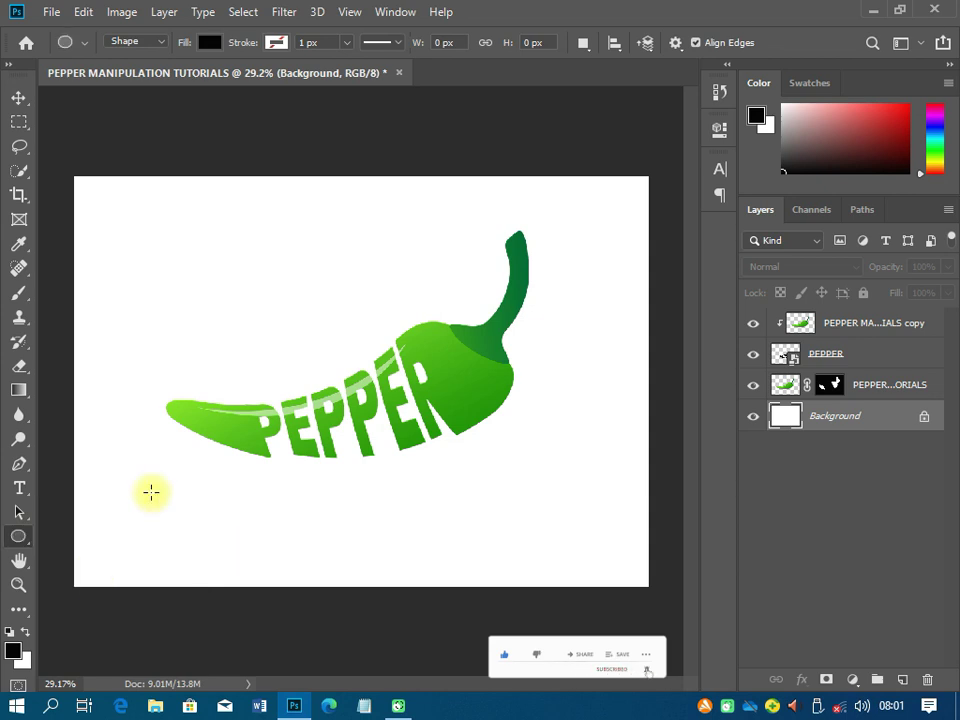
{"action": "left_click_drag", "start_coordinate": [151, 492], "coordinate": [583, 537]}
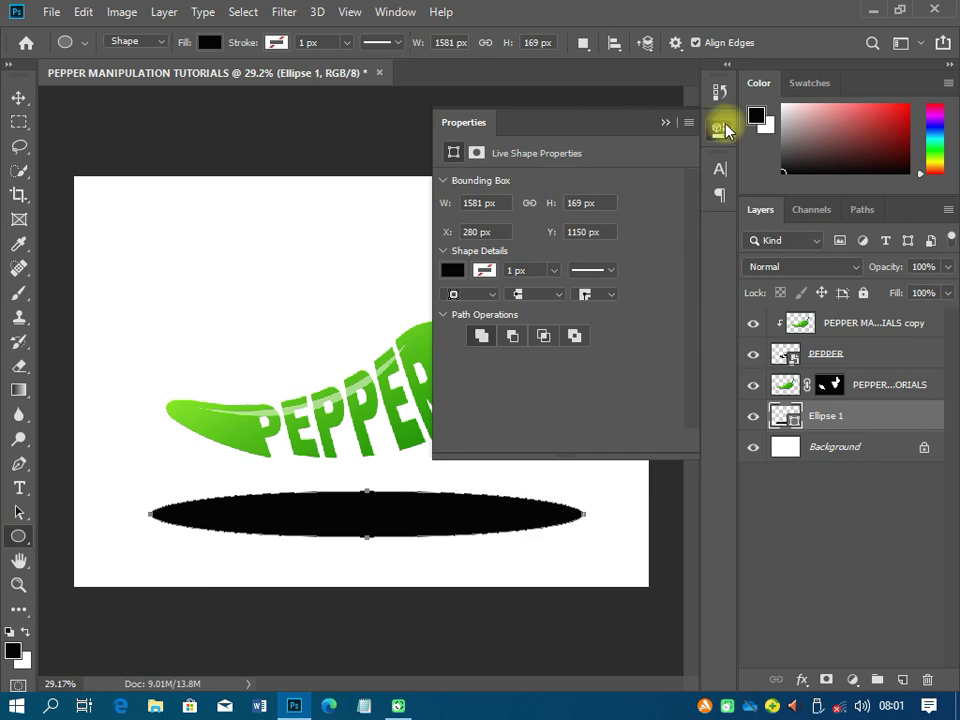
{"action": "left_click", "coordinate": [722, 129]}
{"action": "left_click", "coordinate": [18, 97]}
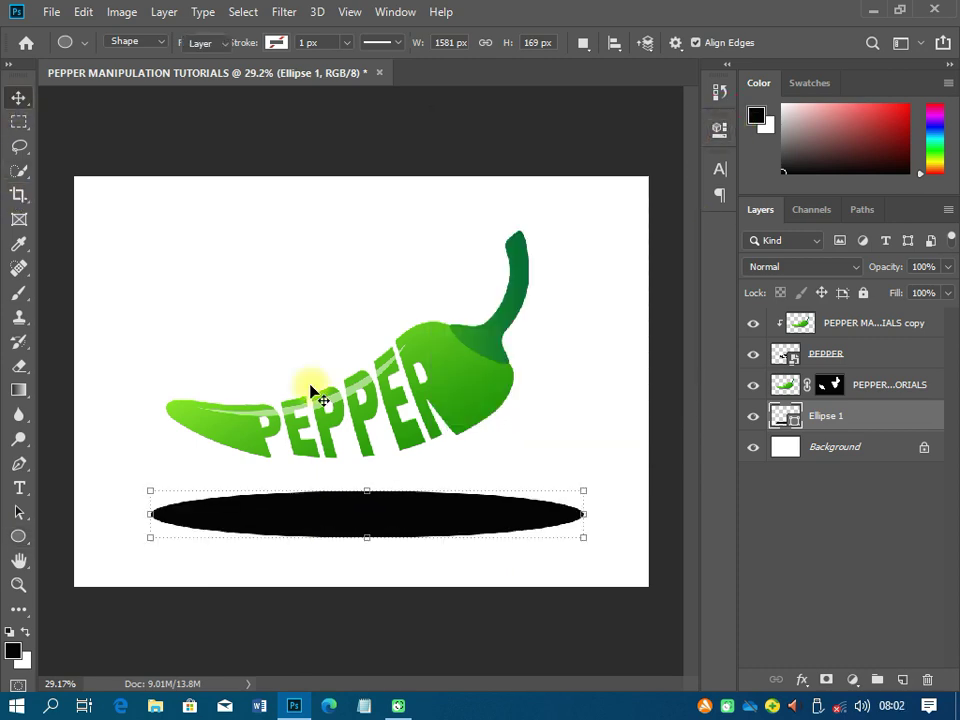
{"action": "right_click", "coordinate": [838, 420]}
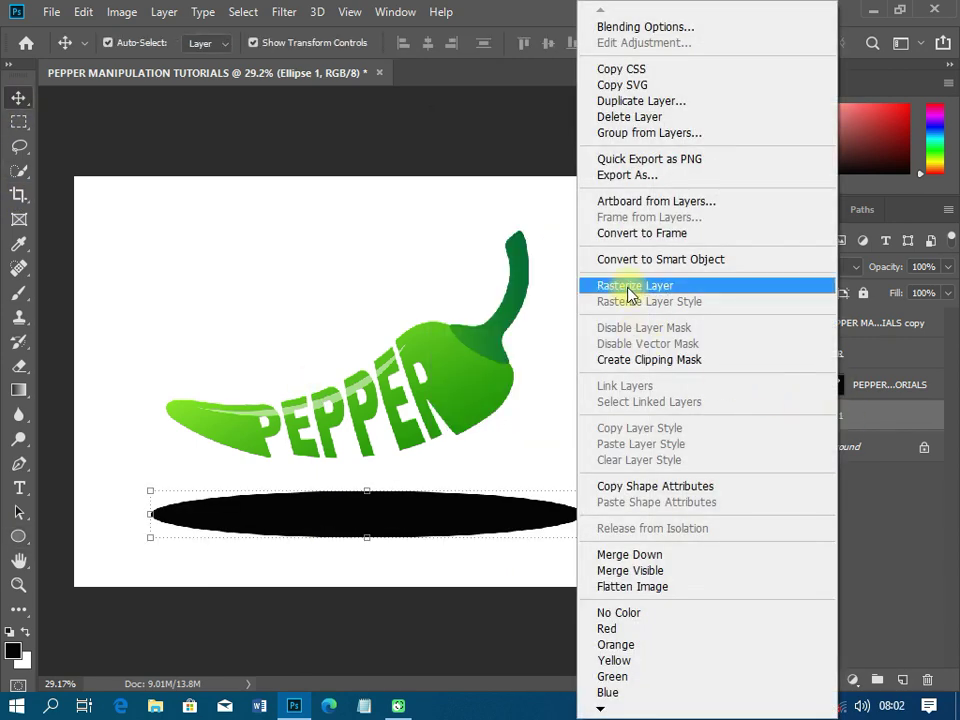
{"action": "left_click", "coordinate": [632, 287]}
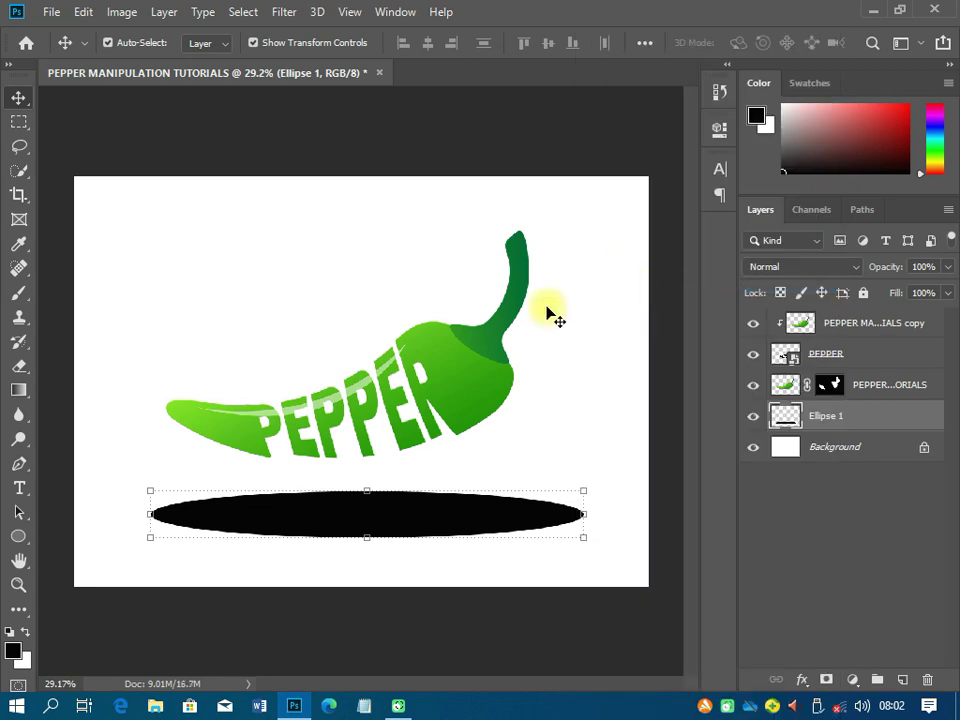
- Apply a Gaussian Blur with a 69.7-pixel radius to the ellipse
{"action": "left_click", "coordinate": [281, 17]}
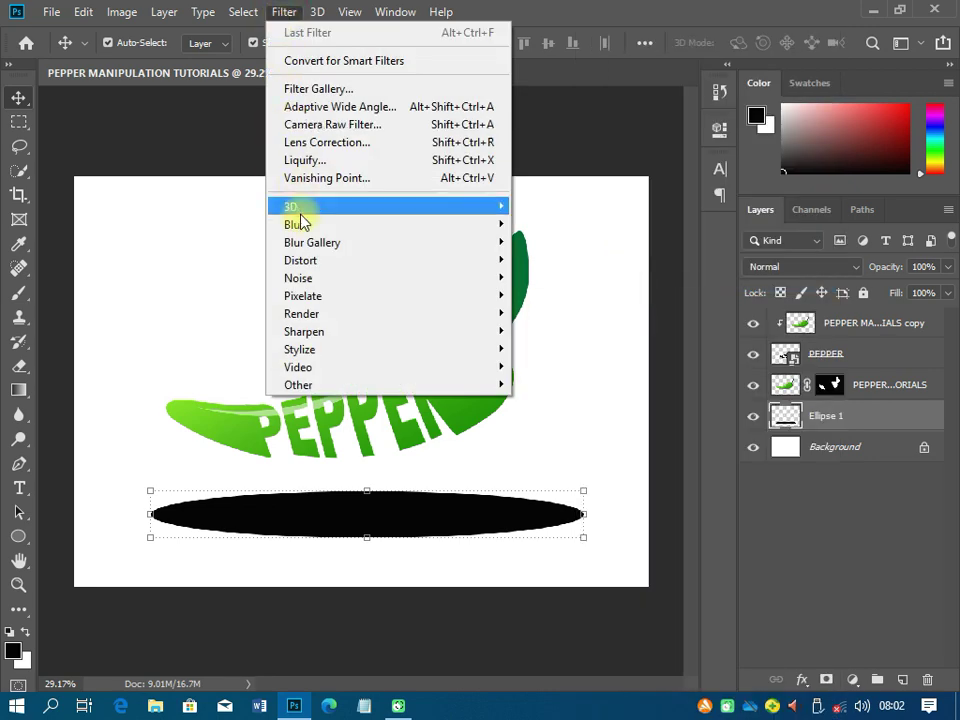
{"action": "mouse_move", "coordinate": [479, 230]}
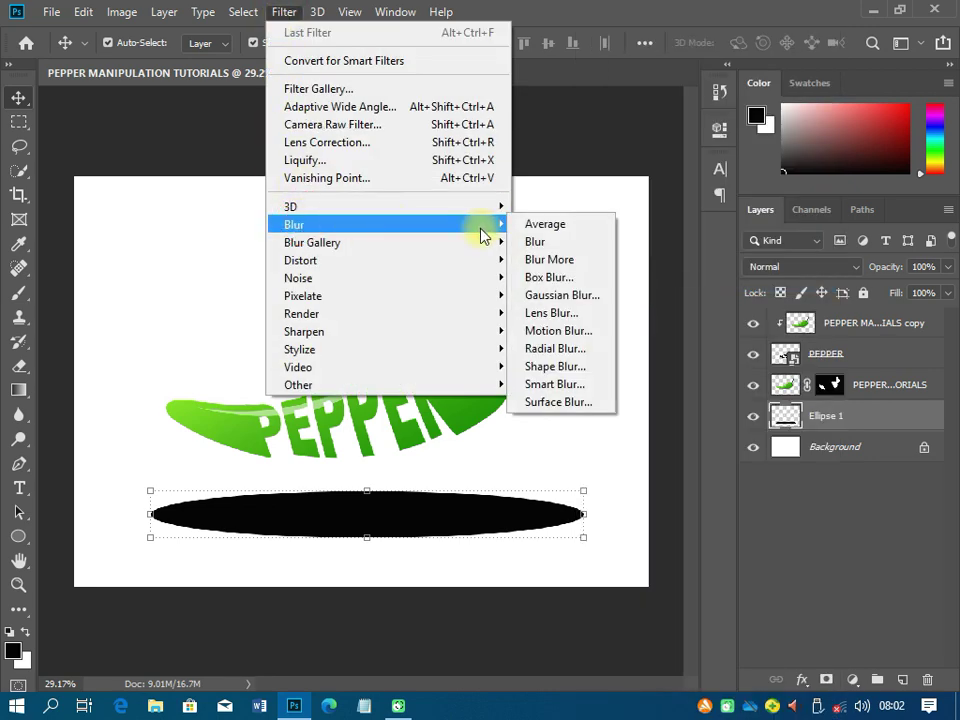
{"action": "left_click", "coordinate": [560, 296]}
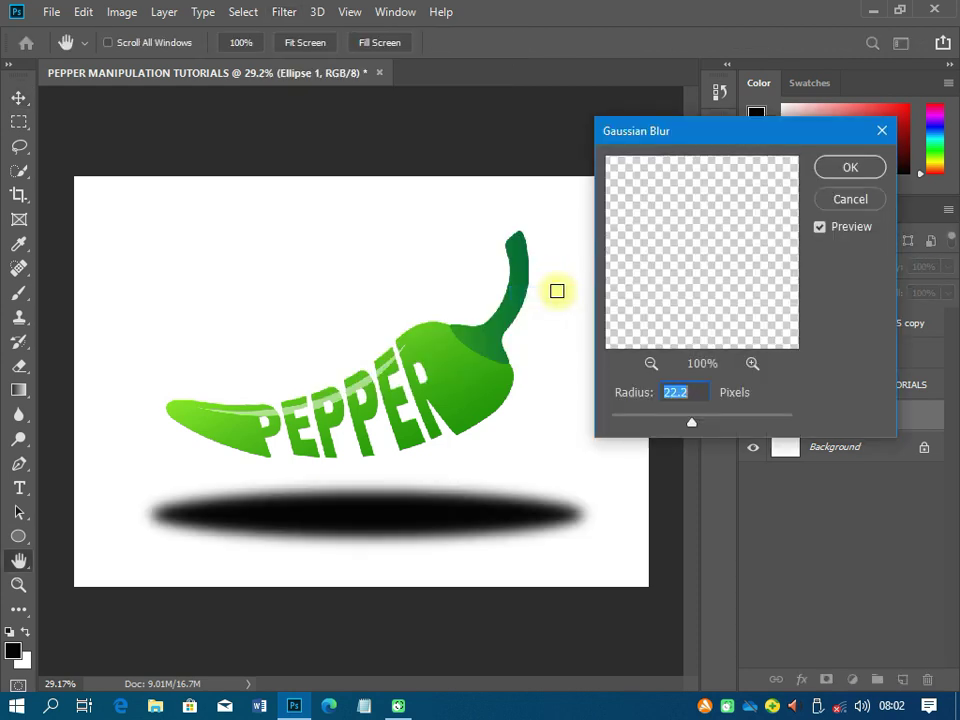
{"action": "left_click", "coordinate": [716, 421]}
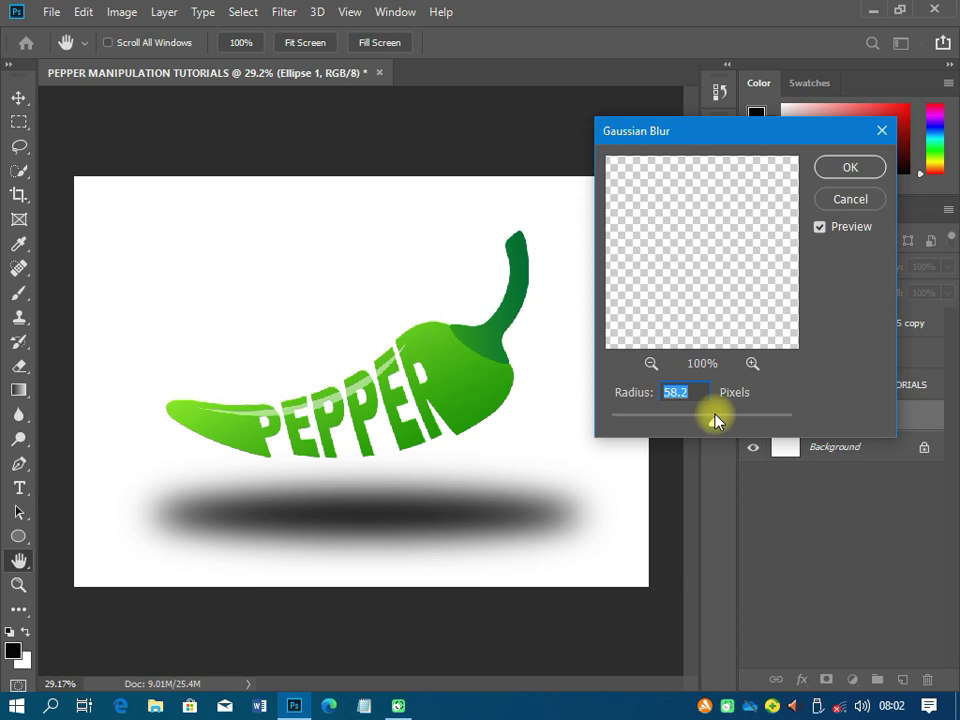
{"action": "left_click_drag", "start_coordinate": [716, 421], "coordinate": [722, 421]}
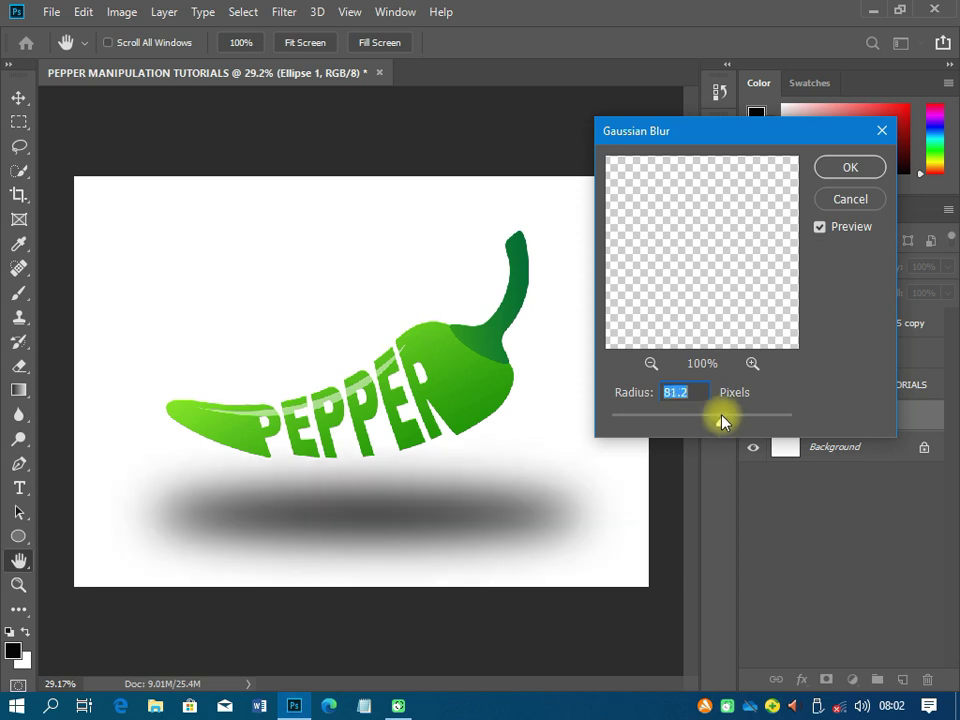
{"action": "left_click", "coordinate": [716, 421]}
{"action": "left_click", "coordinate": [845, 170]}
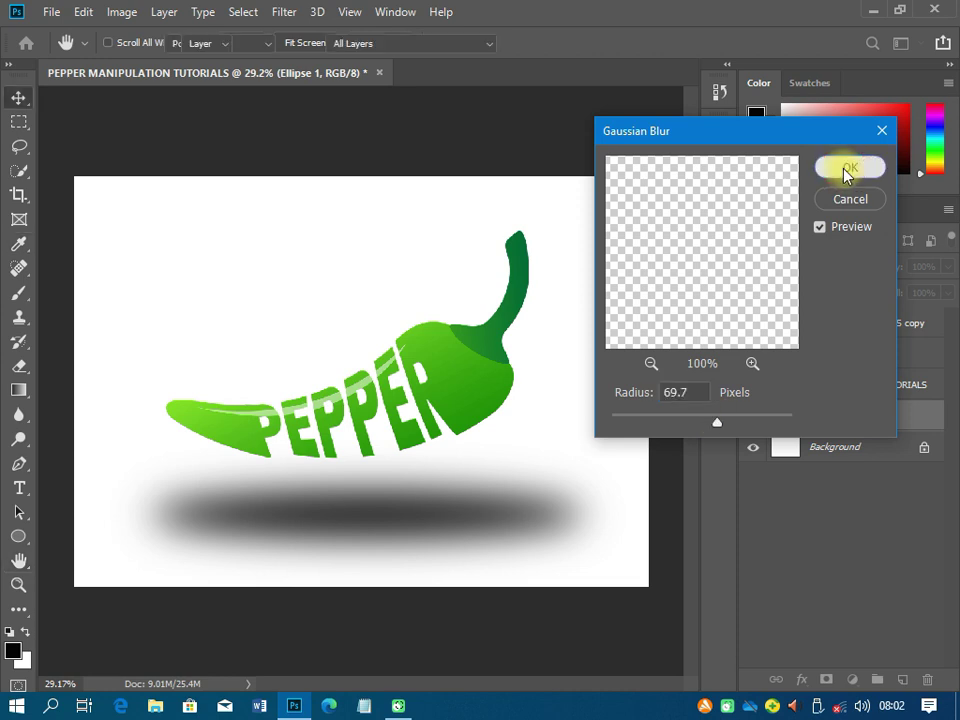
- Transform the blurred shadow: shrink it from top and bottom, widen it left and right
{"action": "key", "text": "v"}
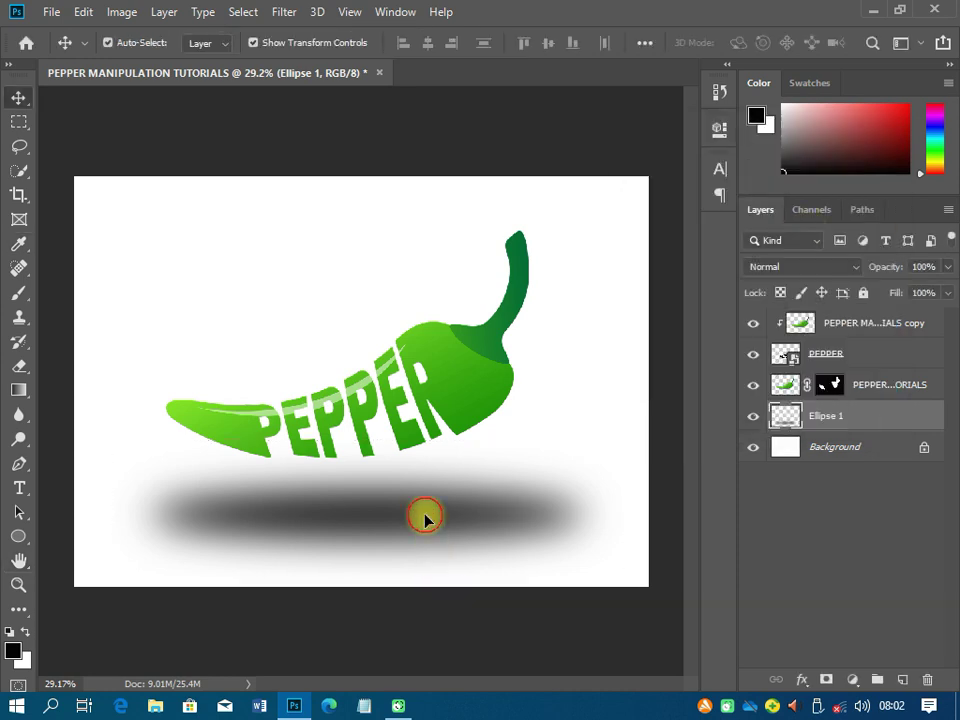
{"action": "left_click", "coordinate": [364, 441]}
{"action": "left_click_drag", "start_coordinate": [364, 443], "coordinate": [365, 459]}
{"action": "left_click_drag", "start_coordinate": [365, 581], "coordinate": [368, 567]}
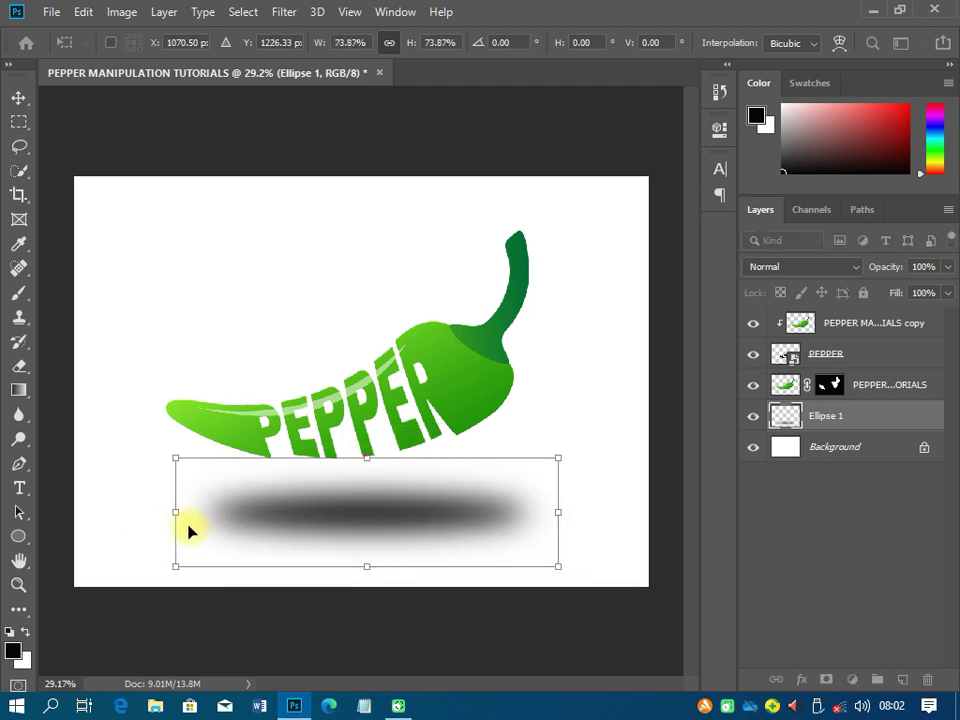
{"action": "left_click_drag", "start_coordinate": [175, 512], "coordinate": [152, 513]}
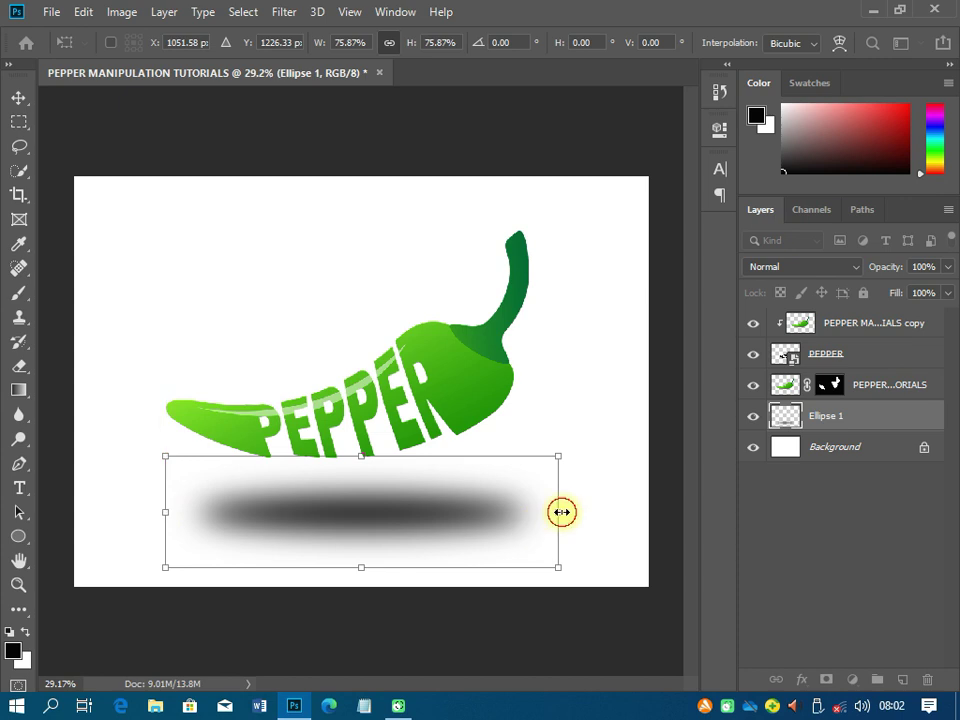
{"action": "left_click_drag", "start_coordinate": [558, 512], "coordinate": [600, 504]}
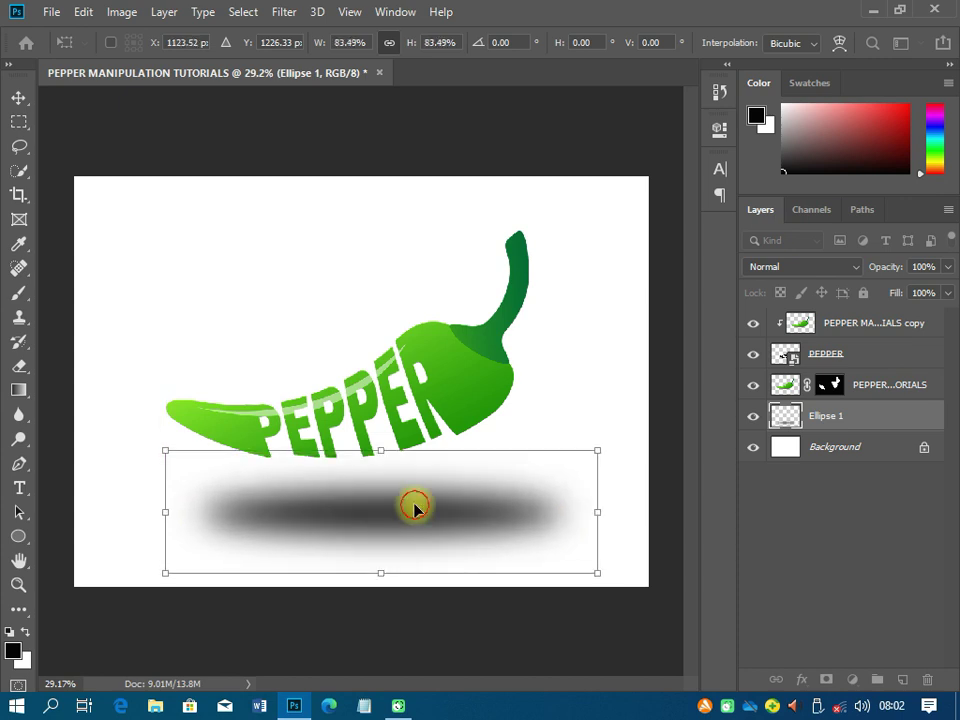
- Flatten the shadow to about 72% height, centre it just beneath the chili, and apply it
{"action": "left_click_drag", "start_coordinate": [414, 506], "coordinate": [399, 510]}
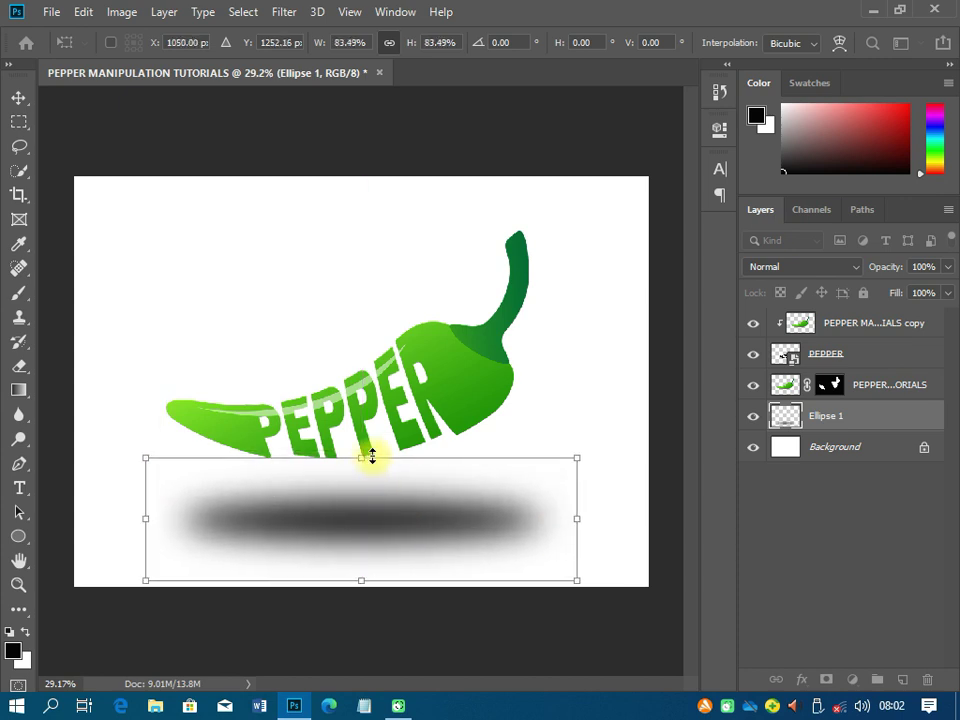
{"action": "left_click_drag", "start_coordinate": [362, 458], "coordinate": [364, 474]}
{"action": "left_click_drag", "start_coordinate": [407, 536], "coordinate": [409, 510]}
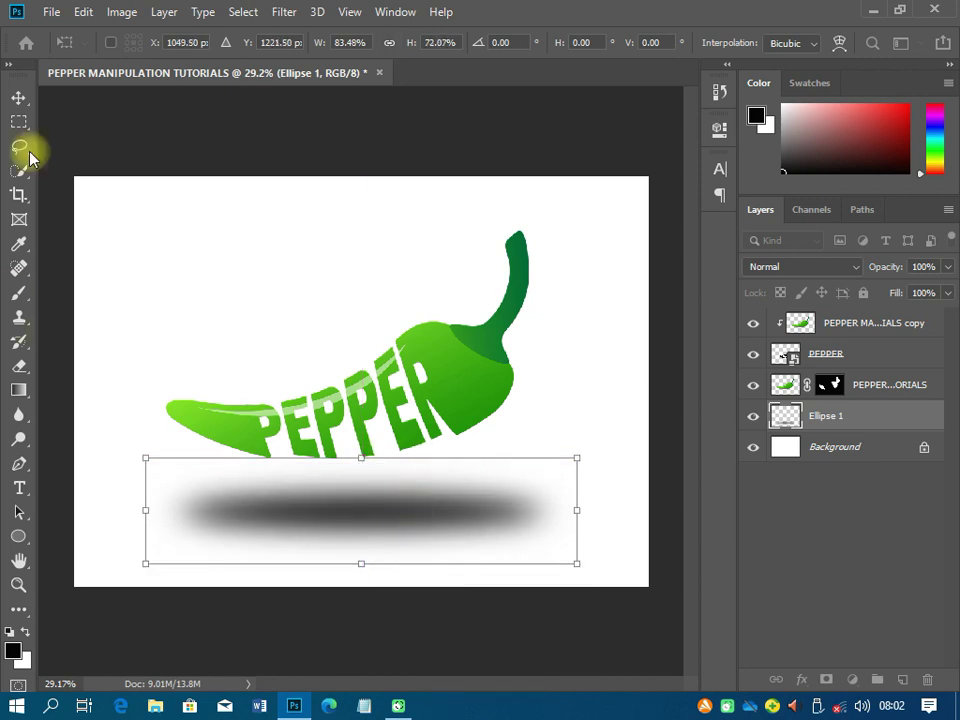
{"action": "left_click", "coordinate": [19, 99]}
{"action": "left_click", "coordinate": [364, 161]}
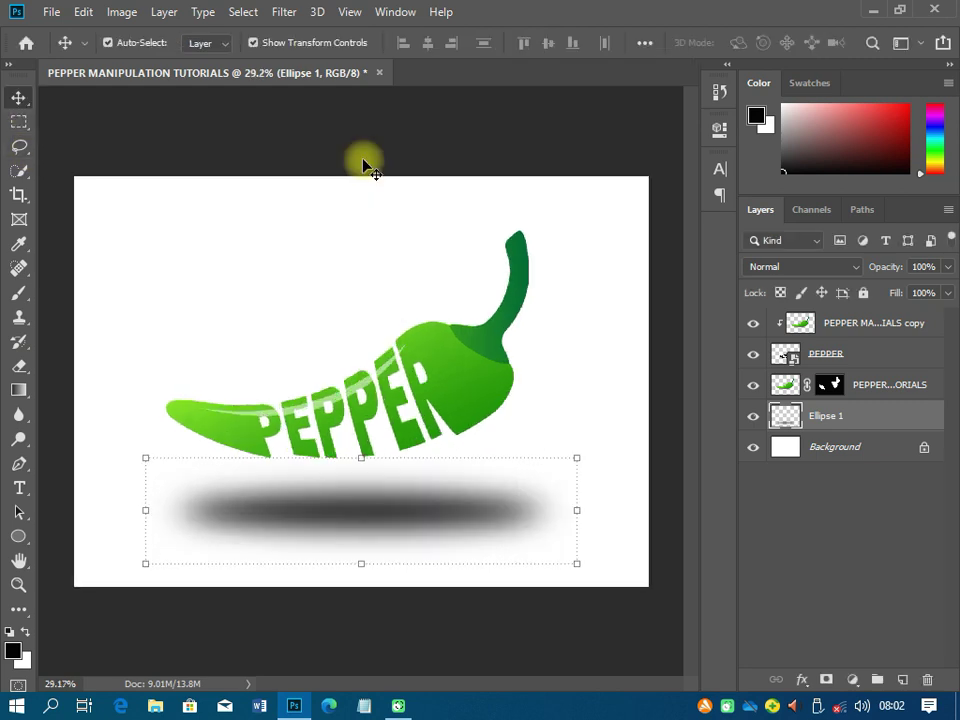
{"action": "left_click", "coordinate": [364, 161]}
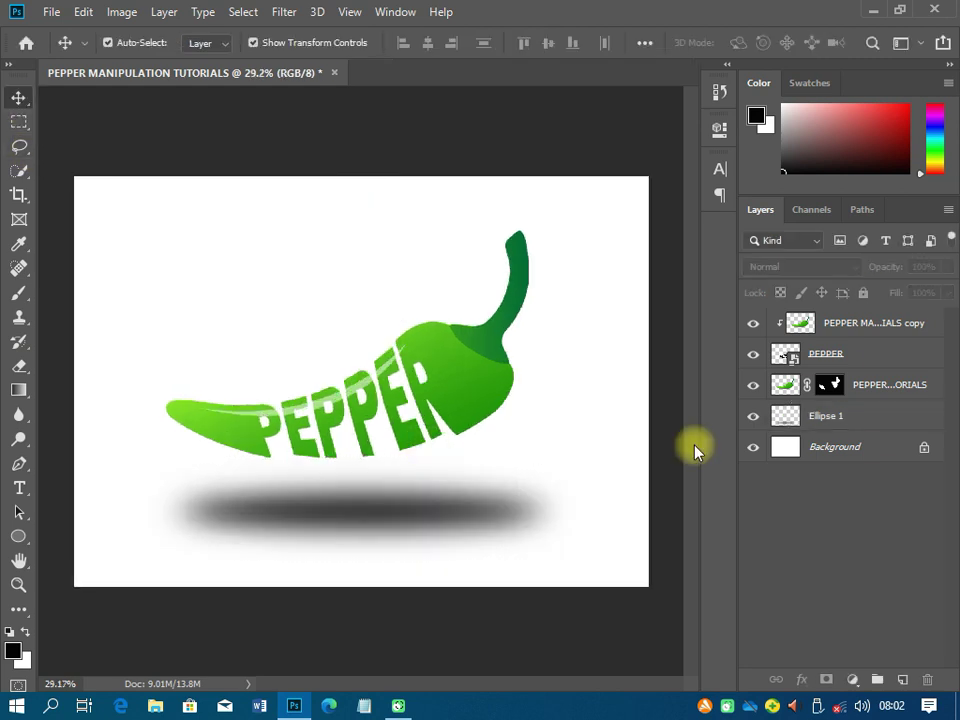
- Group the masked chili, its copy and the PEPPER text into a group named 'f'
{"action": "left_click", "coordinate": [838, 389]}
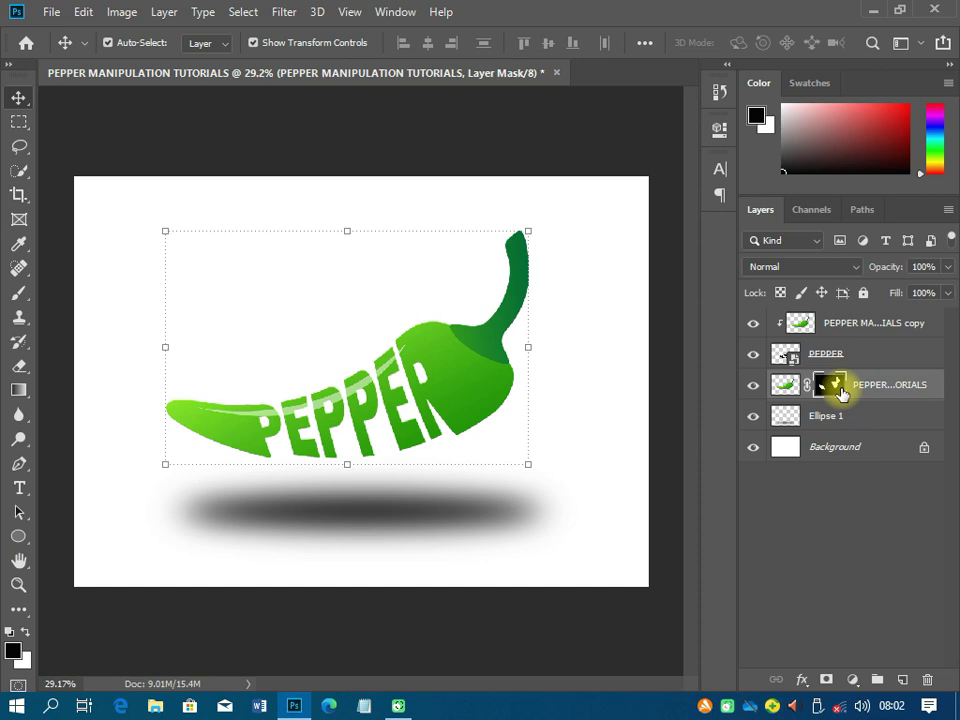
{"action": "left_click", "coordinate": [885, 322], "text": "shift"}
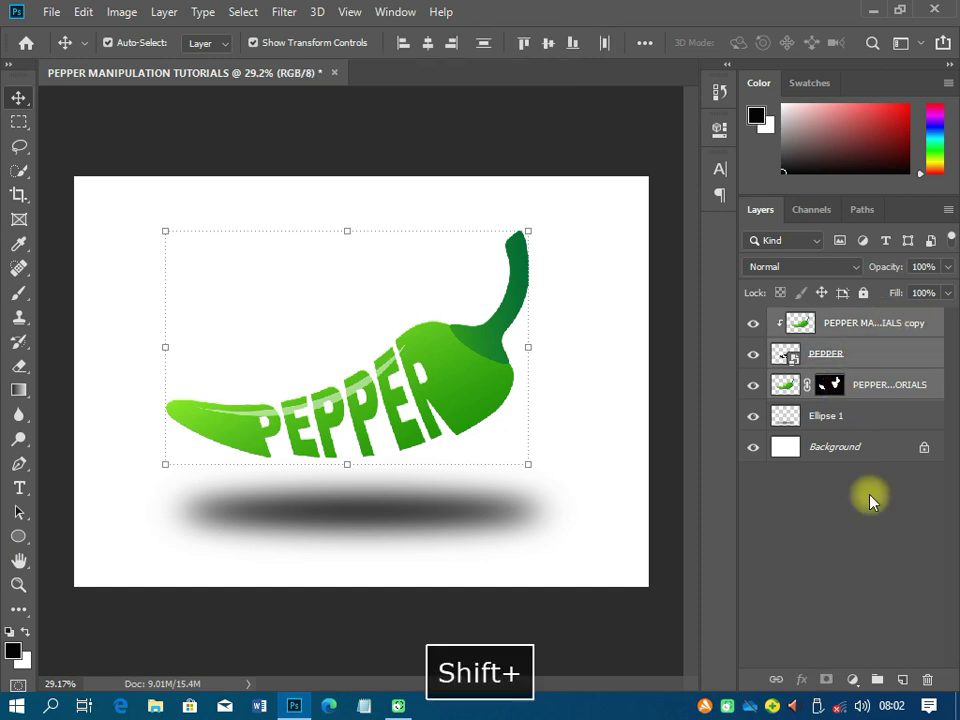
{"action": "left_click", "coordinate": [878, 679]}
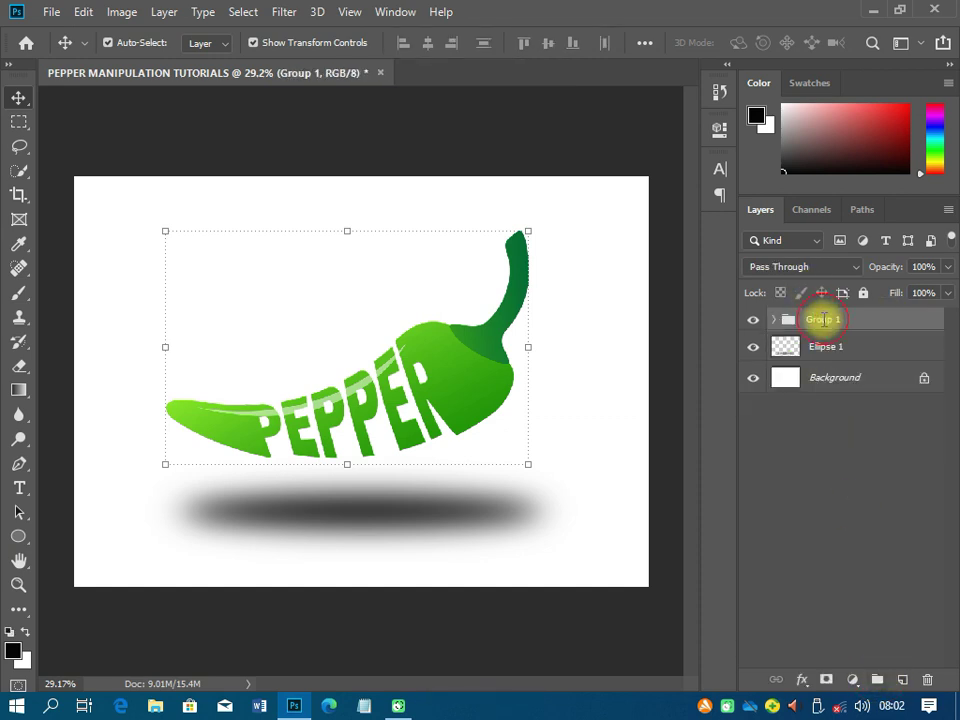
{"action": "double_click", "coordinate": [823, 318]}
{"action": "type", "text": "f"}
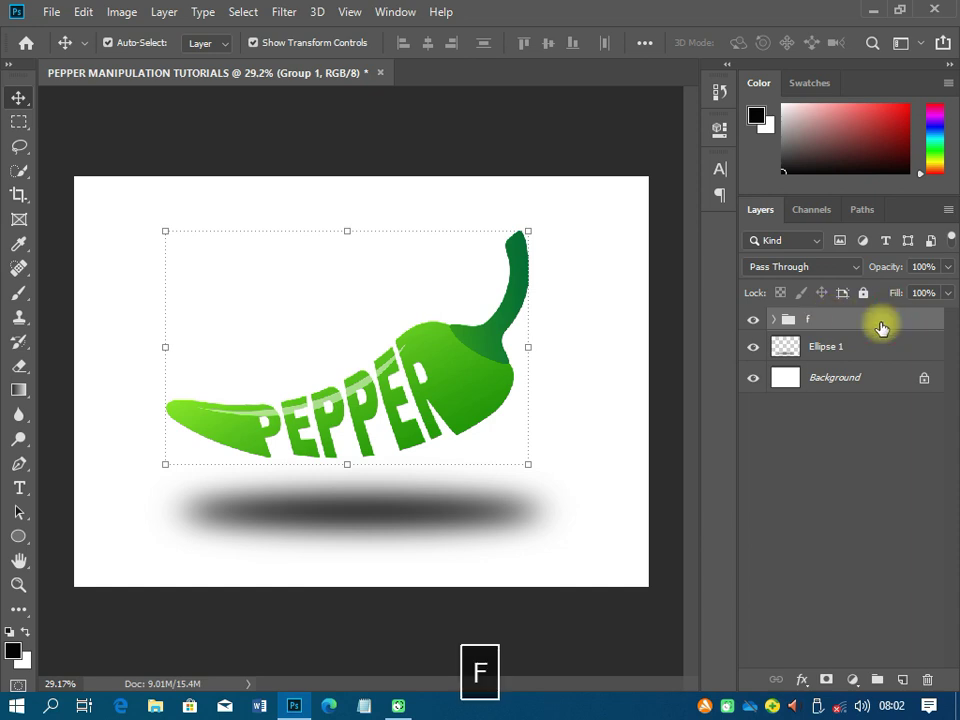
{"action": "left_click", "coordinate": [354, 461]}
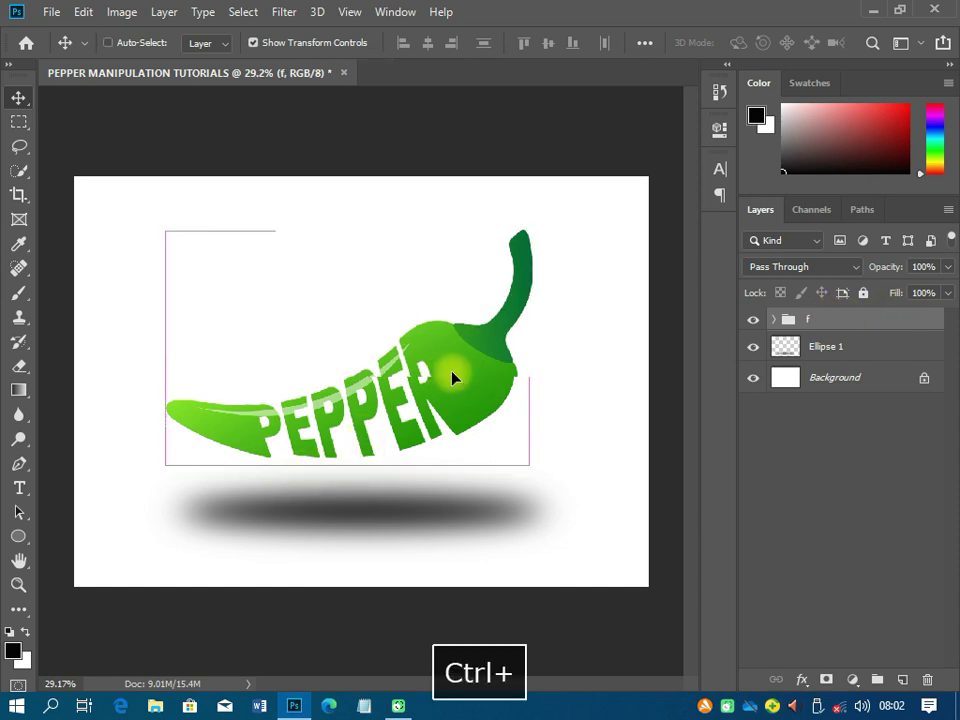
- Nudge the f group slightly down and right so the chili floats above its shadow
{"action": "mouse_move", "coordinate": [452, 377]}
{"action": "left_mouse_down"}
{"action": "mouse_move", "coordinate": [458, 398]}
{"action": "mouse_move", "coordinate": [451, 385]}
{"action": "left_mouse_up"}
{"action": "scroll", "coordinate": [429, 480], "scroll_direction": "down", "scroll_amount": 1}
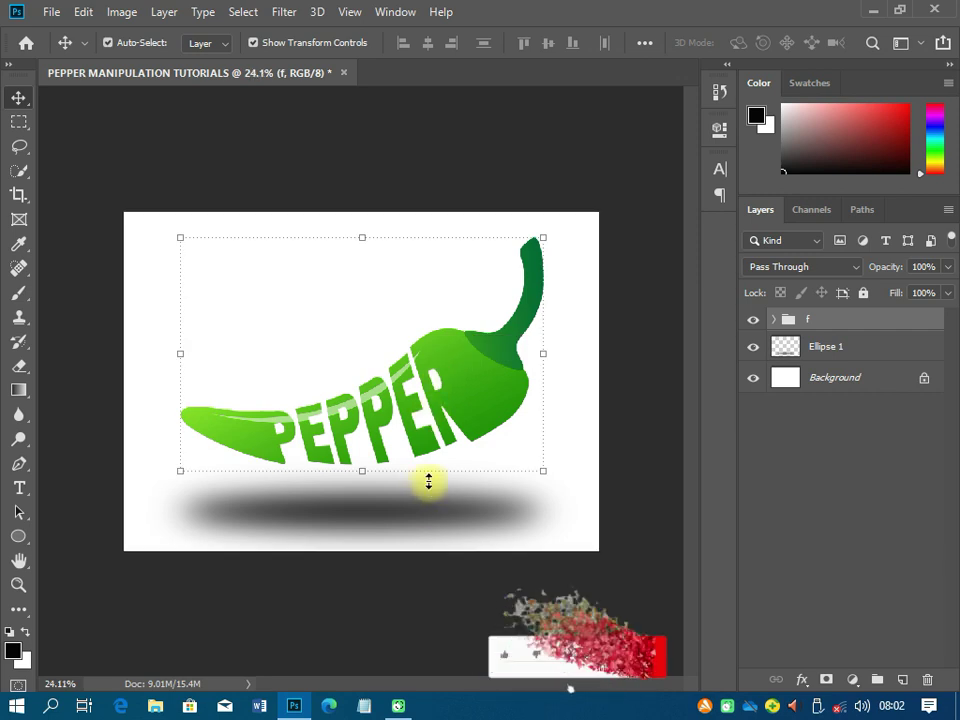
{"action": "scroll", "coordinate": [420, 500], "scroll_direction": "up", "scroll_amount": 2}
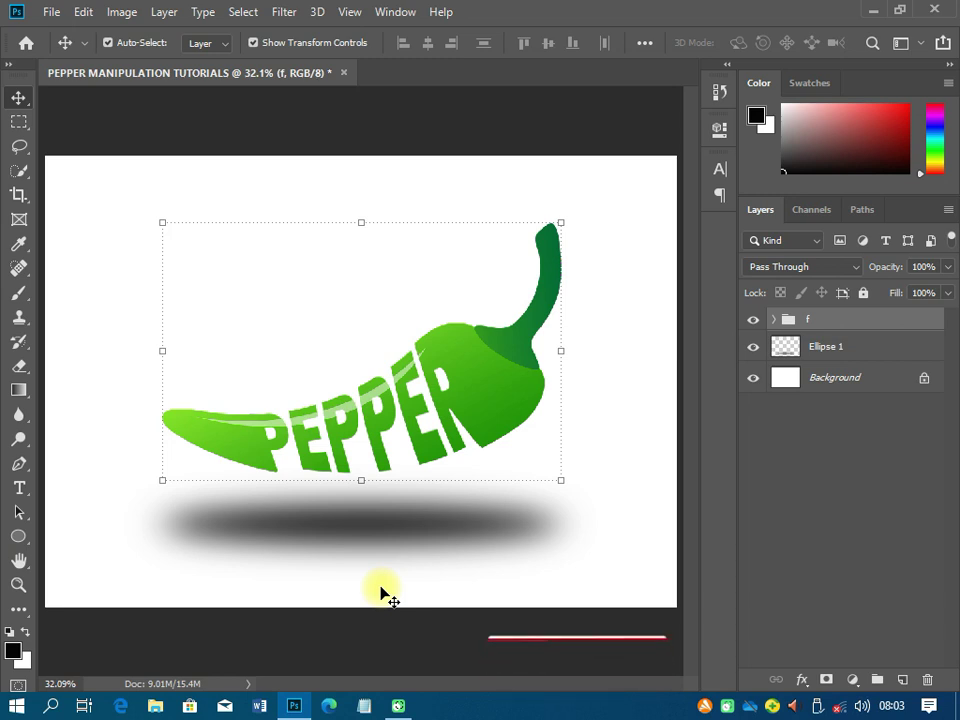
{"action": "right_click", "coordinate": [728, 704]}
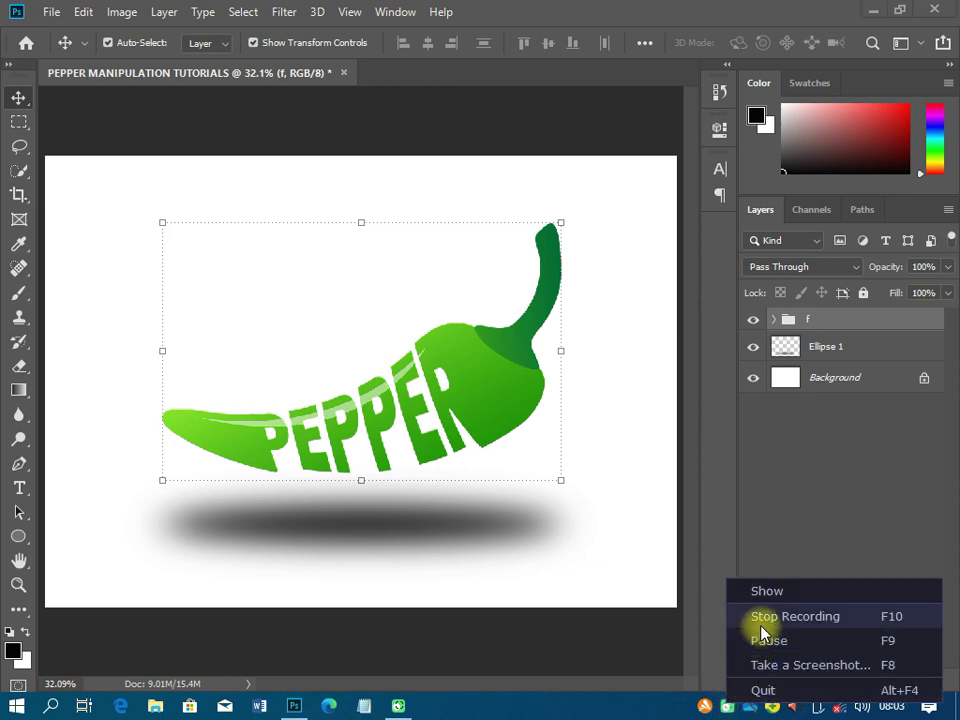